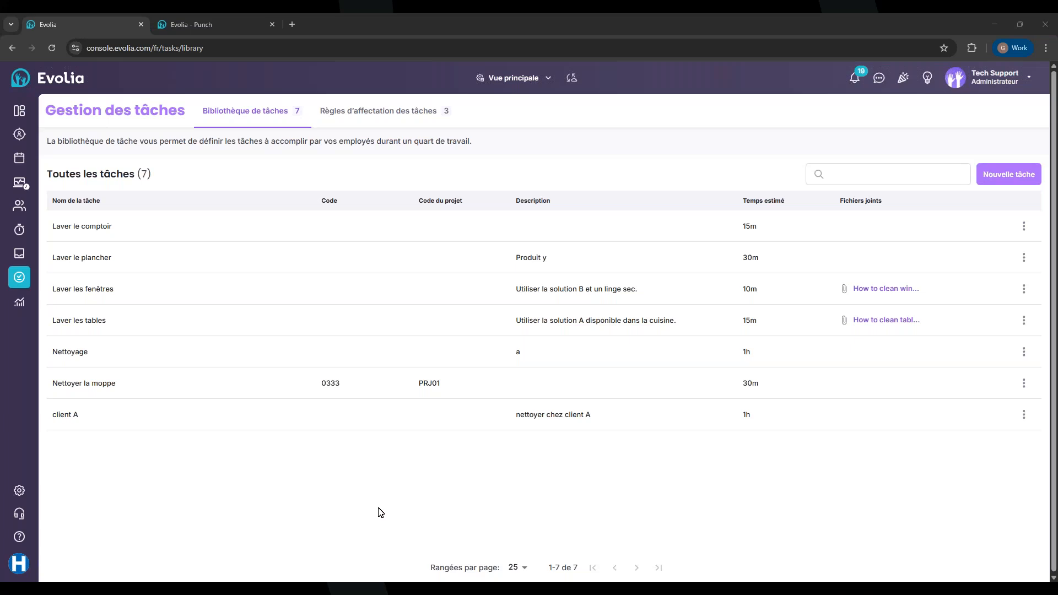
Look through the settings' modules management page, then return to the task library
left_click(19, 490)
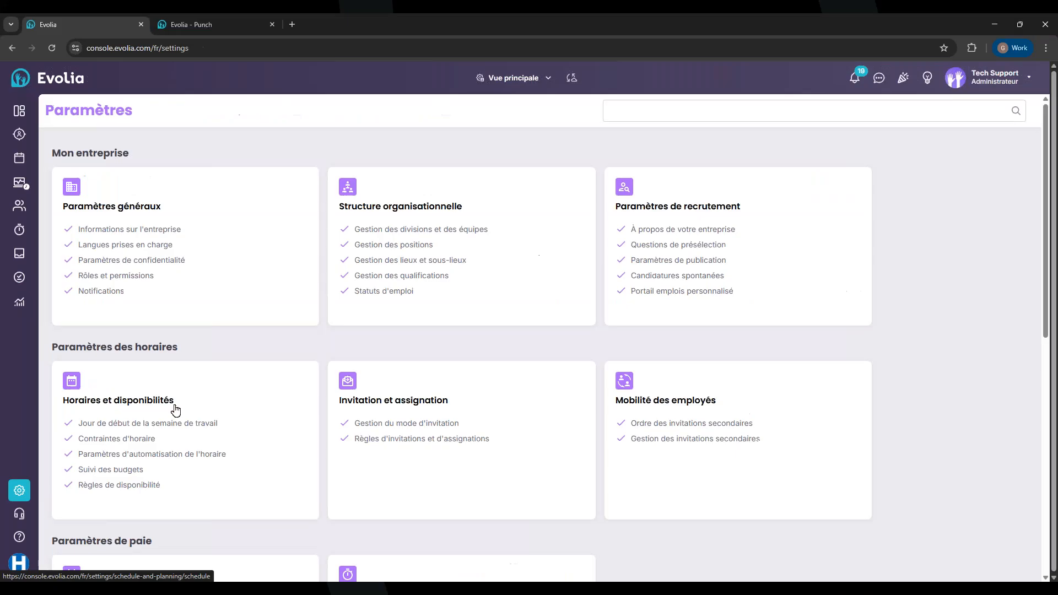
scroll(173, 408, "down", 7)
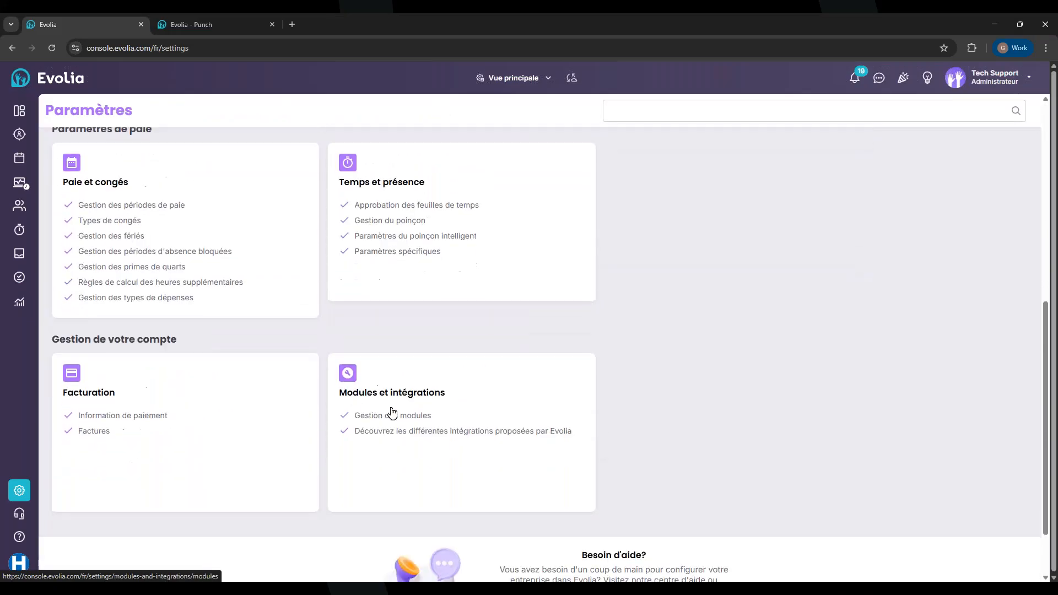
left_click(387, 417)
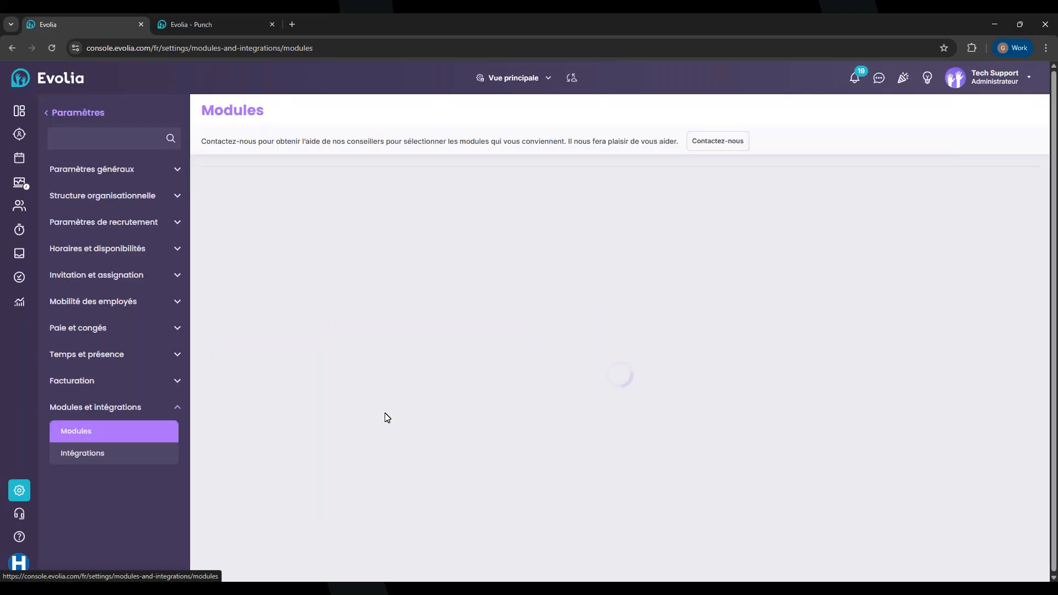
scroll(401, 393, "down", 2)
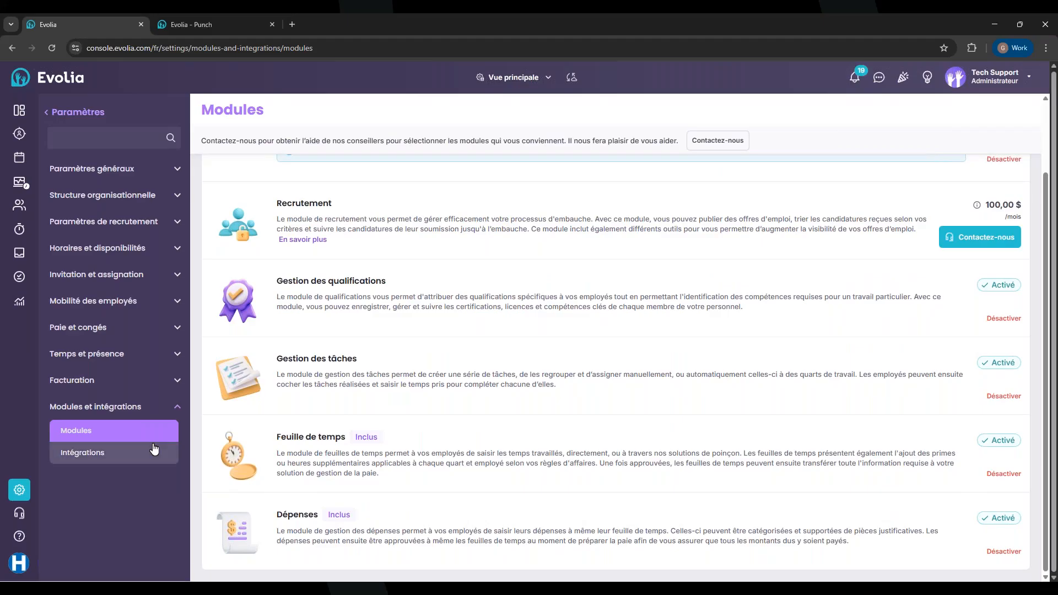
left_click(21, 282)
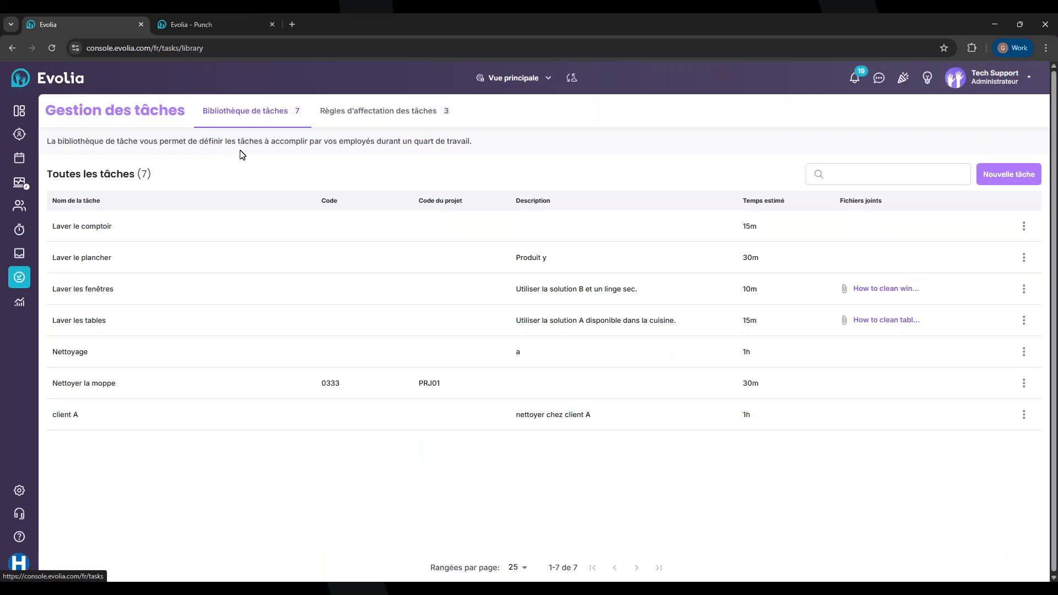
Start a new task named 'Passer le balais' in French and 'Broom' in English
left_click(1001, 180)
left_click(477, 148)
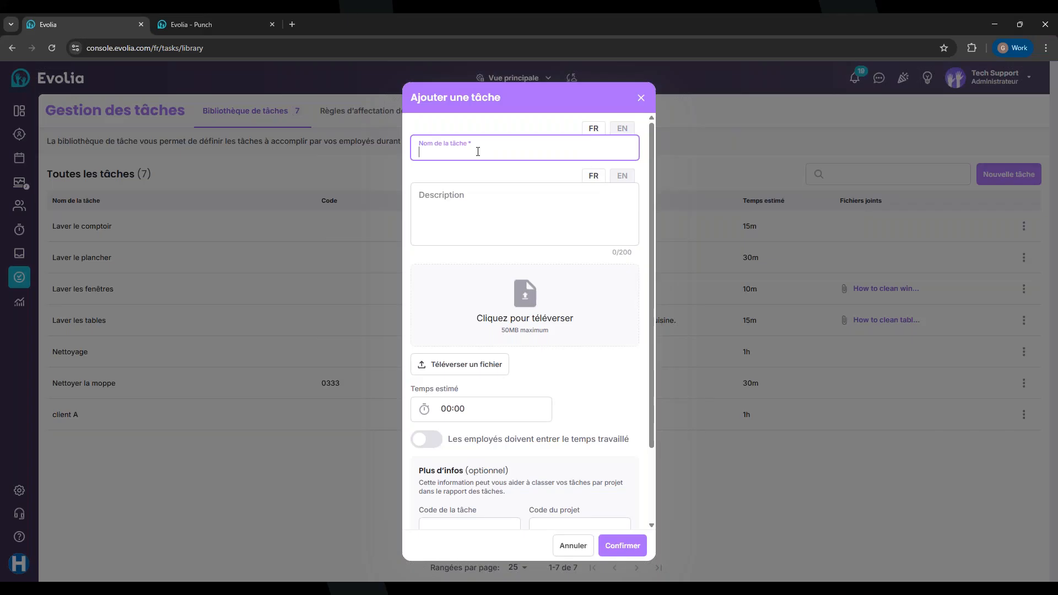
type("Passer le balais")
left_click(621, 128)
left_click(522, 148)
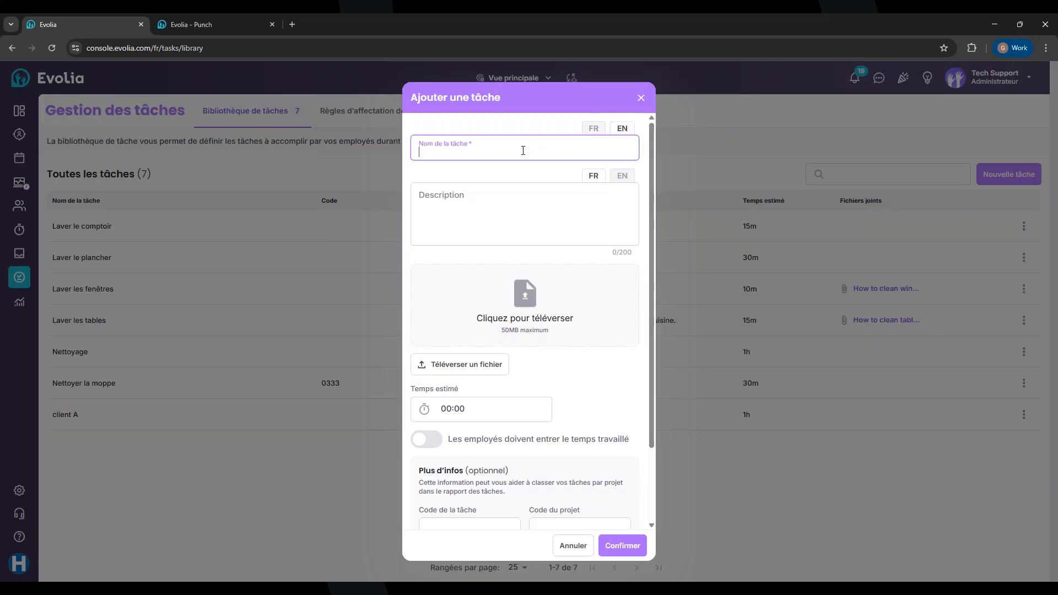
type("Broom")
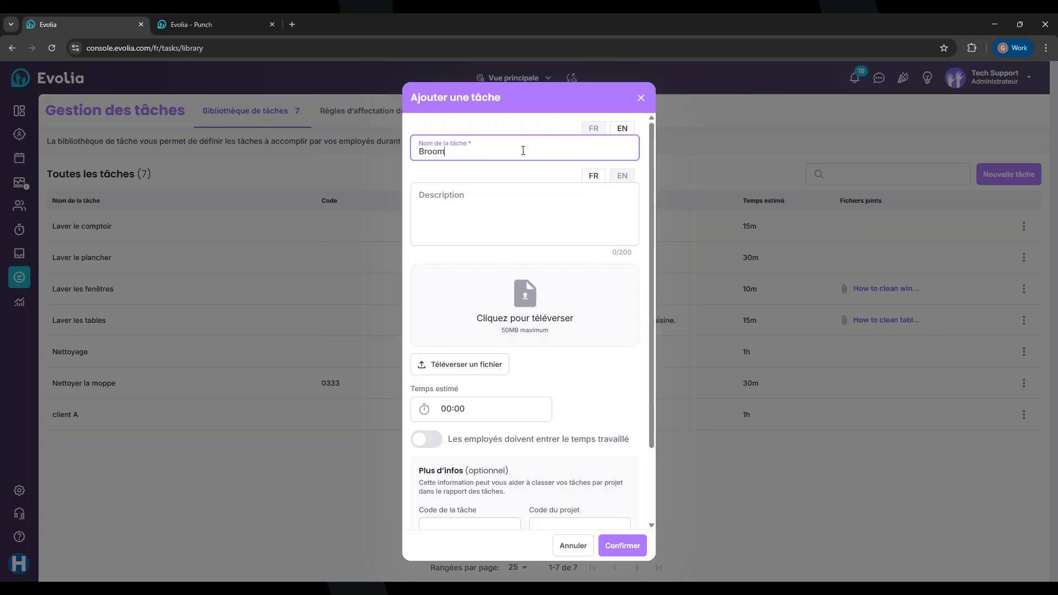
Enter the description 'Blablabla' in French and paste it into the English description
left_click(584, 131)
left_click(452, 204)
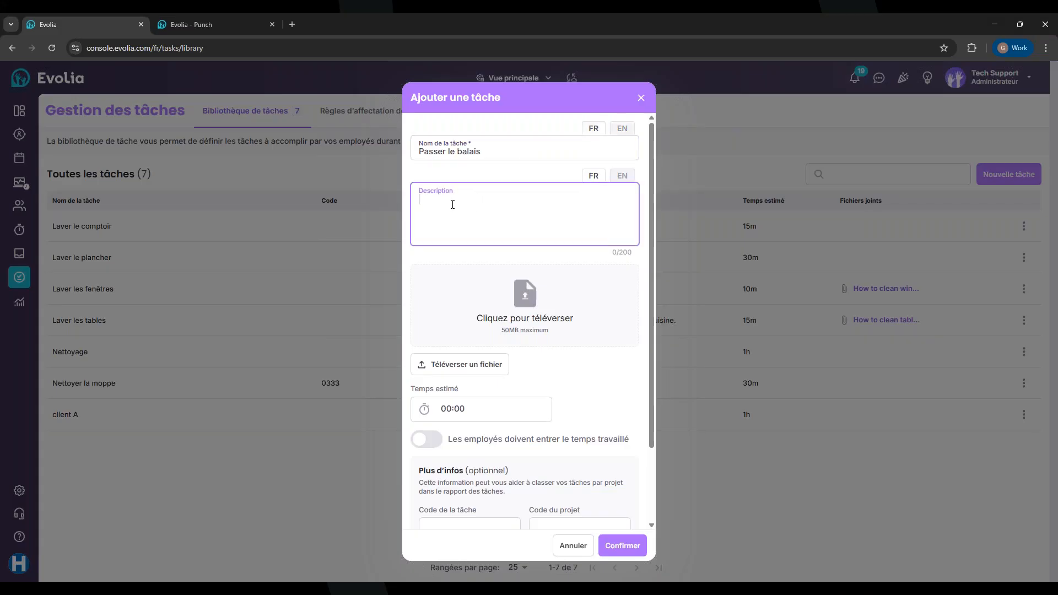
type("Blablabla")
left_click_drag(464, 200, 412, 199)
key("ctrl+c")
left_click(626, 178)
left_click(490, 201)
key("ctrl+v")
left_click(471, 176)
right_click(589, 175)
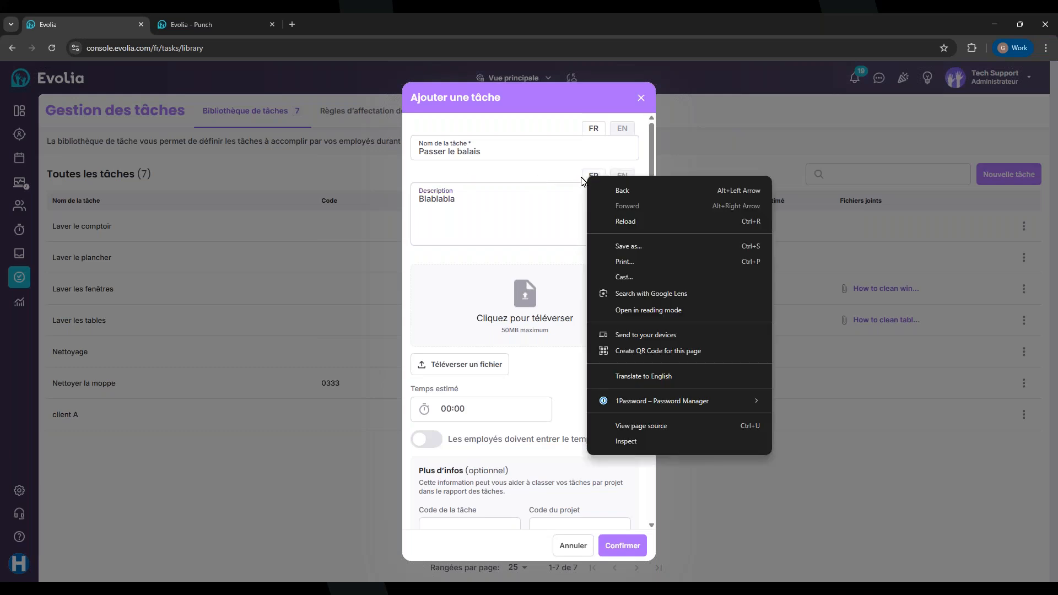
key("Escape")
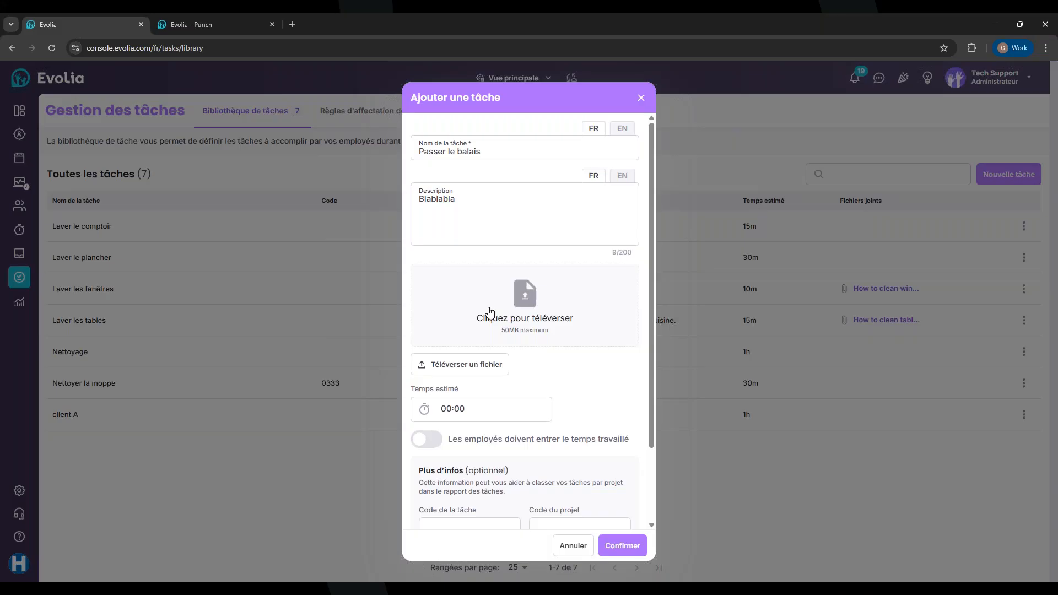
Set the estimated time to 00:30 and require employees to enter time worked
scroll(521, 326, "down", 1)
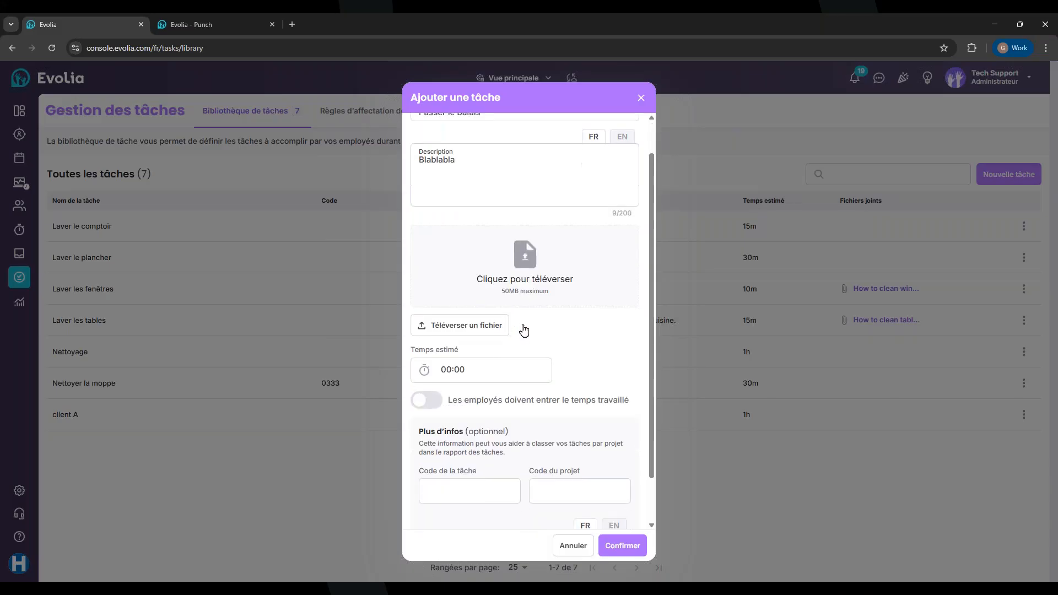
scroll(497, 353, "down", 1)
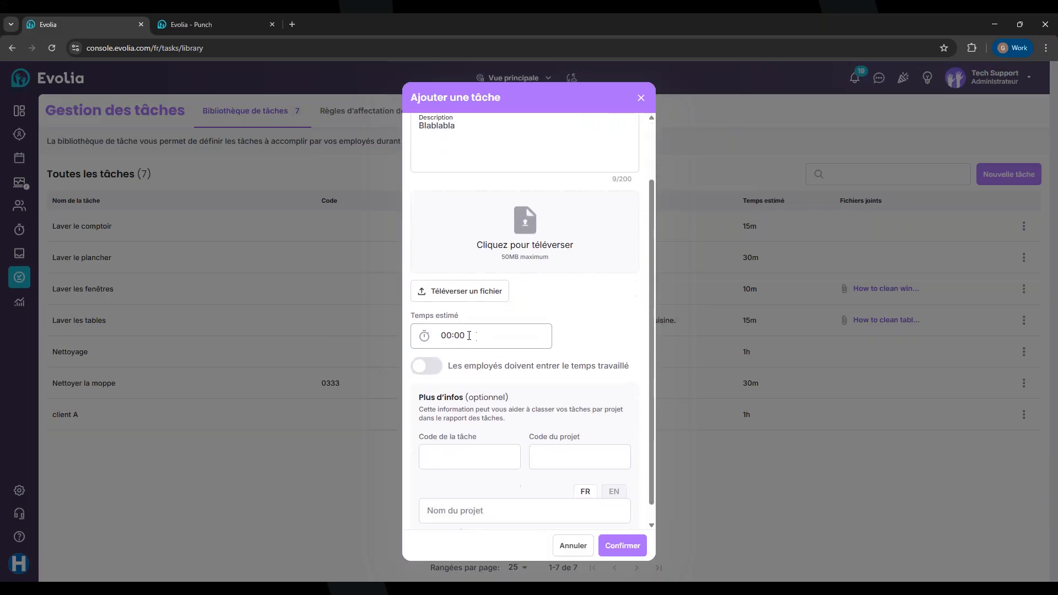
left_click(469, 335)
left_click(459, 336)
type("30")
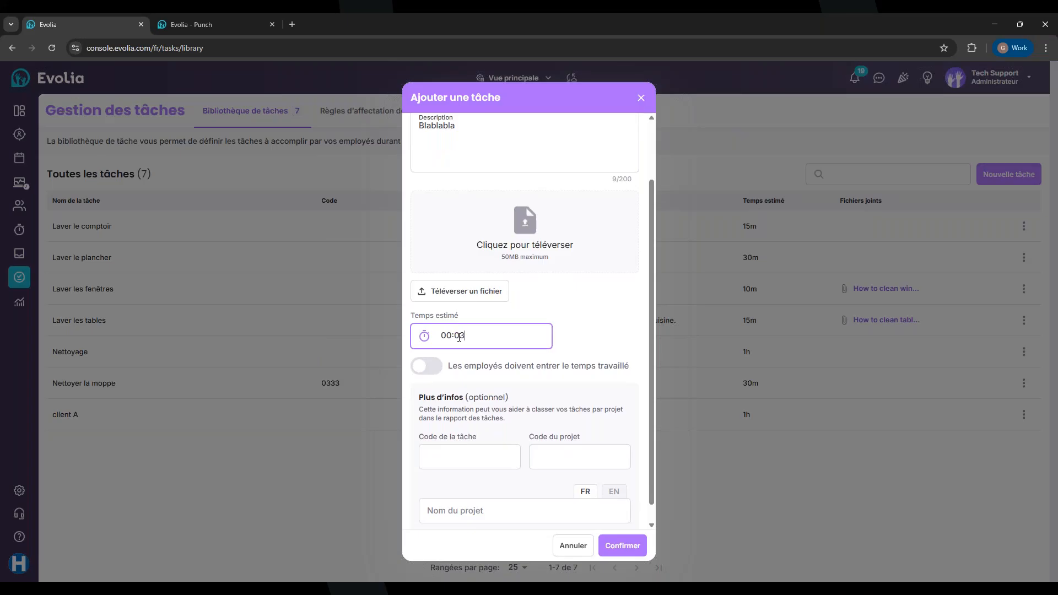
left_click(596, 339)
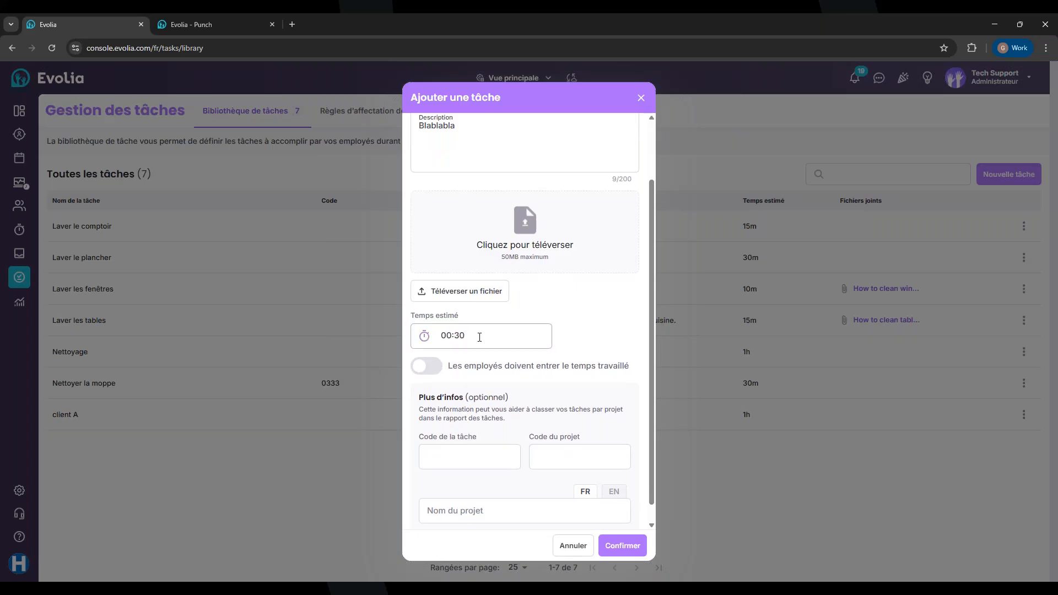
scroll(571, 344, "down", 1)
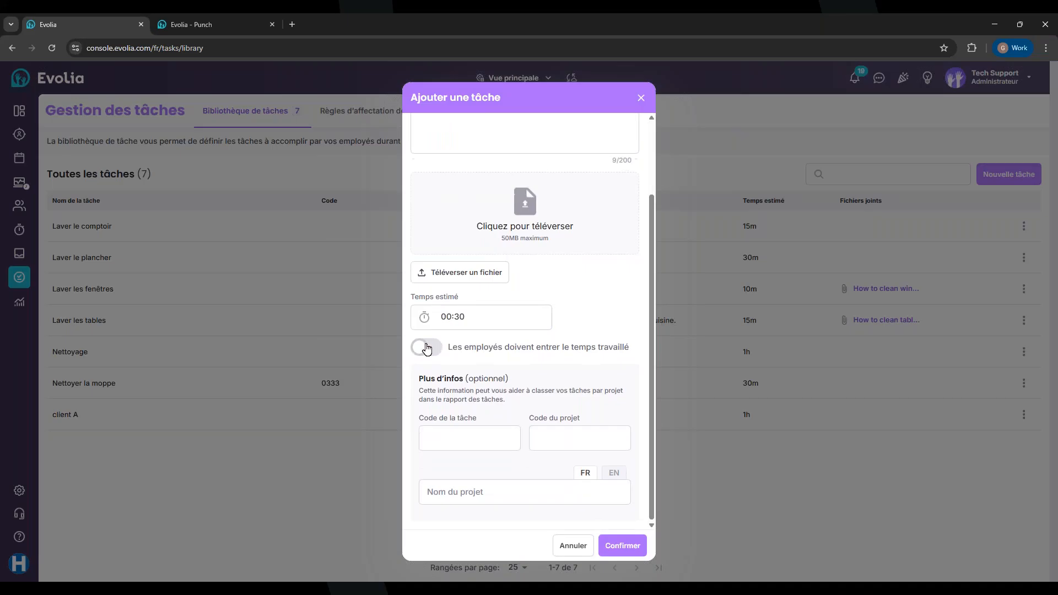
left_click(427, 348)
left_click_drag(424, 383, 522, 384)
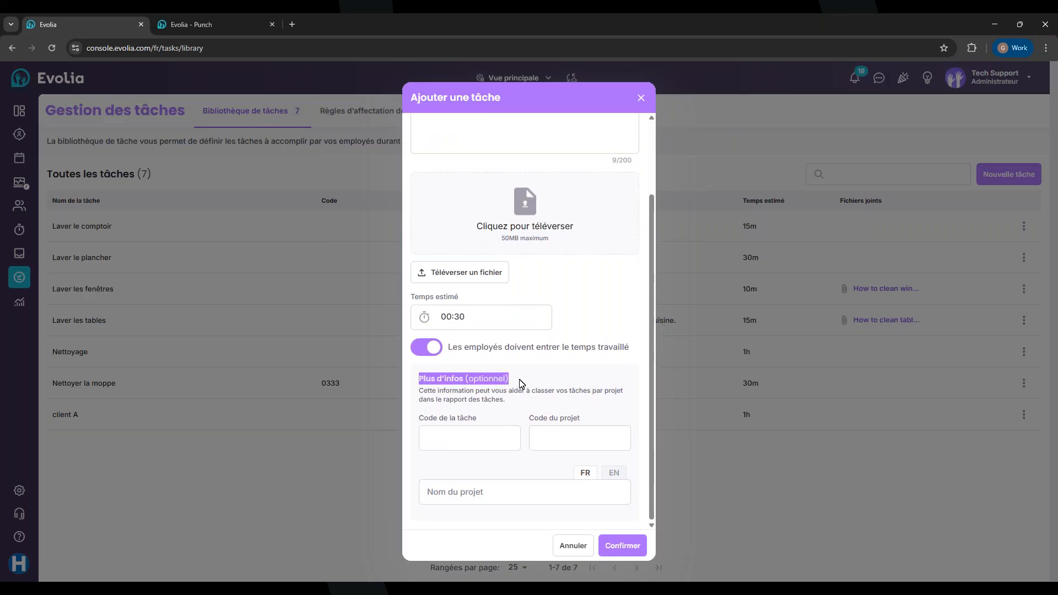
Fill in task code 8037 and project code G9004
left_click(458, 441)
left_click(558, 441)
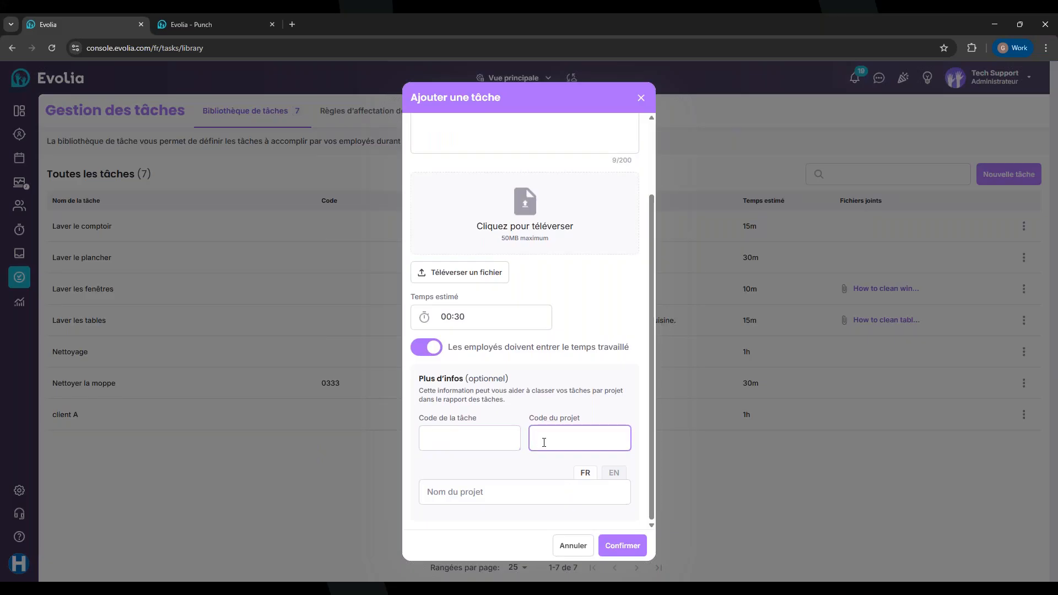
left_click(513, 434)
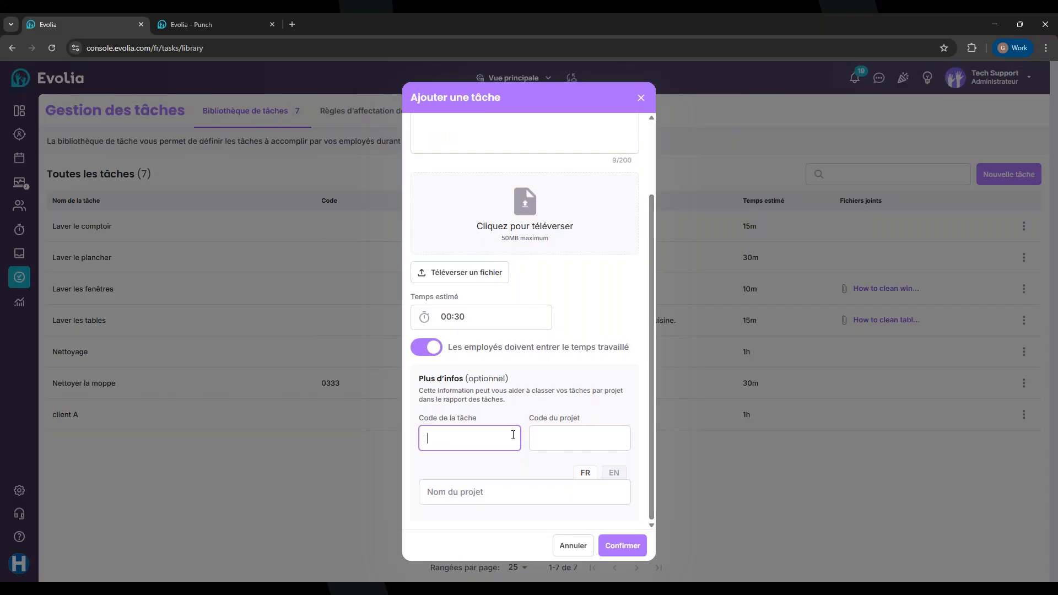
type("8037")
left_click(542, 439)
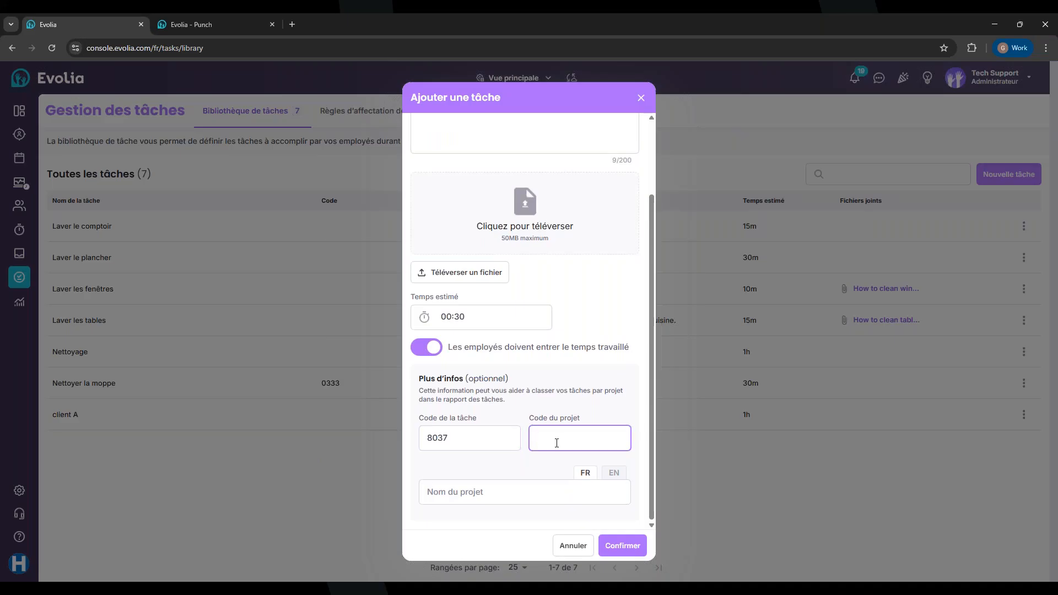
type("G9004")
Name the project 'Projet' in French and 'Project 1' in English, then save the task
left_click(501, 493)
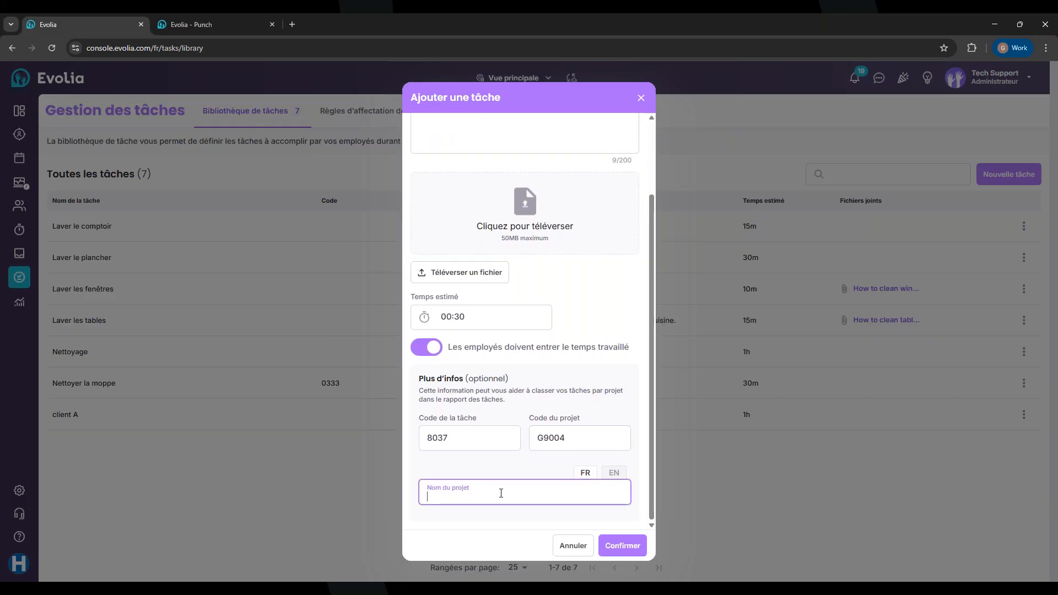
type("Po")
key("BackSpace")
type("rojet 1")
left_click(617, 472)
left_click(503, 489)
type("Po")
key("BackSpace")
type("roject 1")
left_click(619, 547)
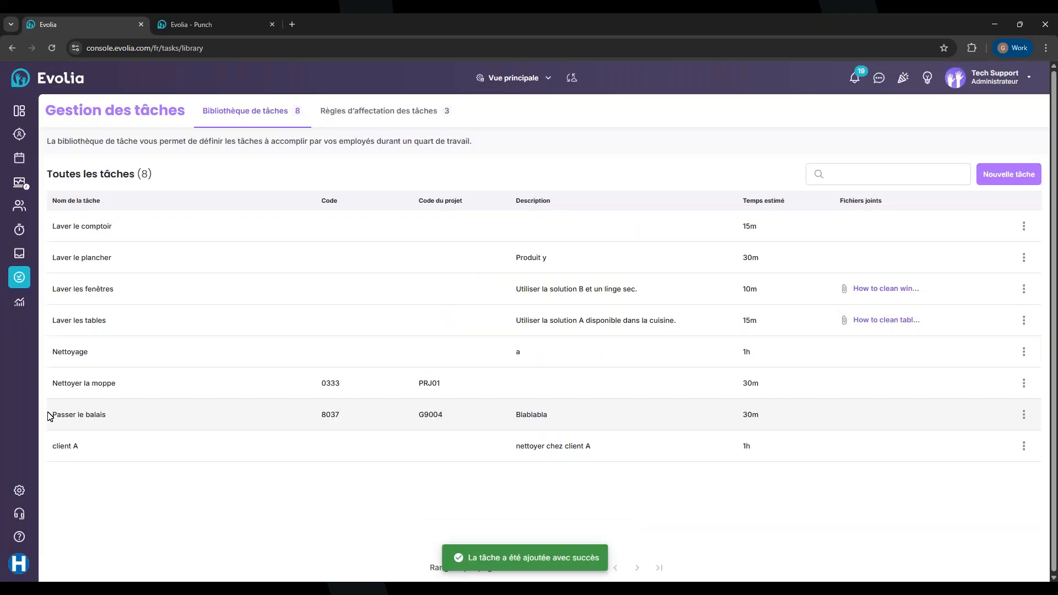
Check Passer le balais with code 8037 and project G9004 in the library, then view assignment rules
left_click_drag(50, 415, 130, 417)
left_click(320, 415)
left_click_drag(320, 416, 345, 416)
left_click_drag(417, 416, 579, 419)
left_click(585, 418)
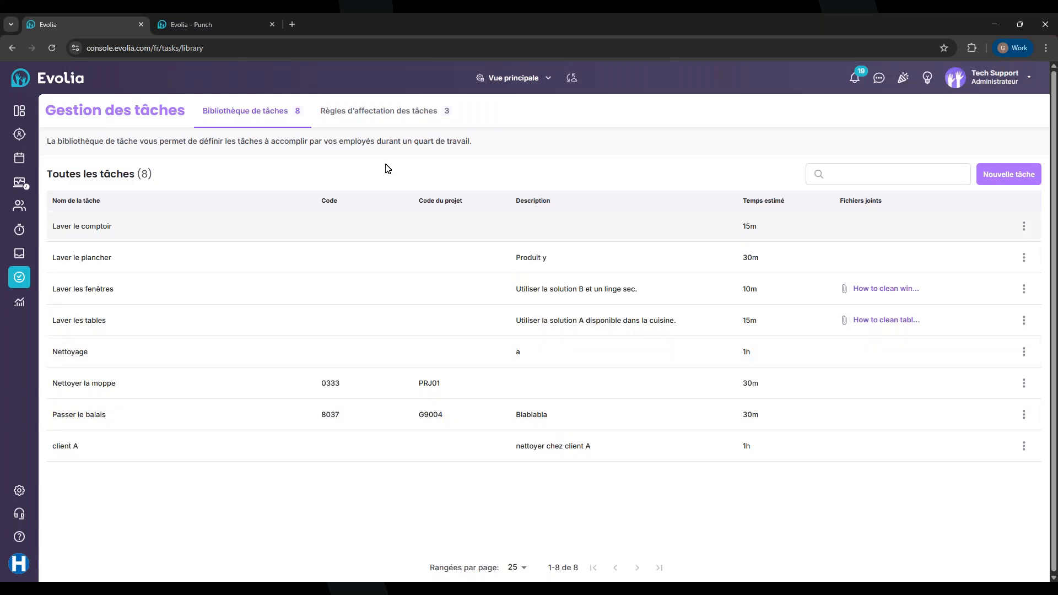
left_click(367, 117)
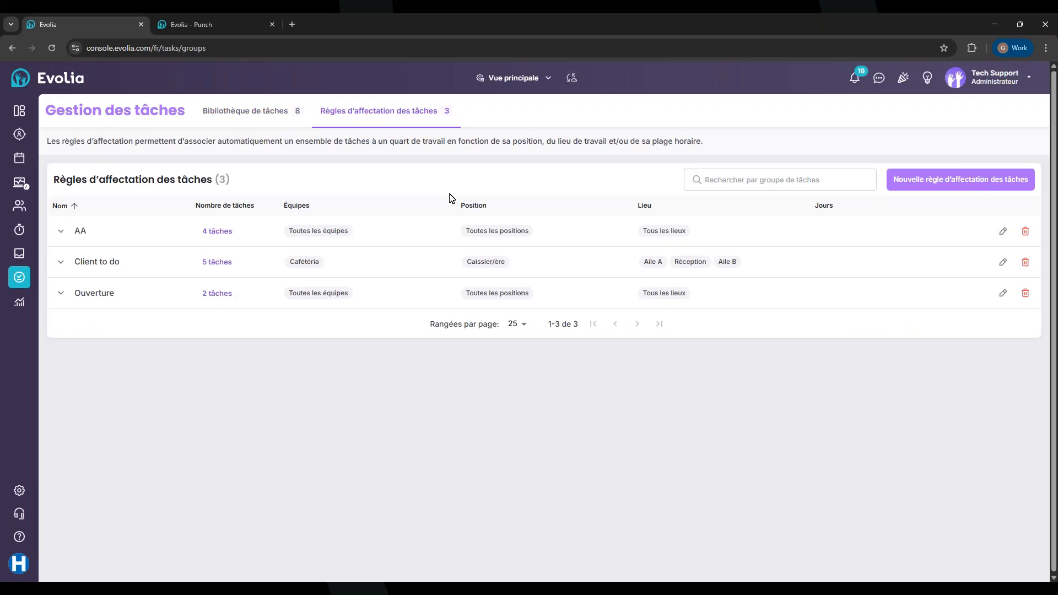
Create a new task assignment rule named 'Test'
left_click(920, 182)
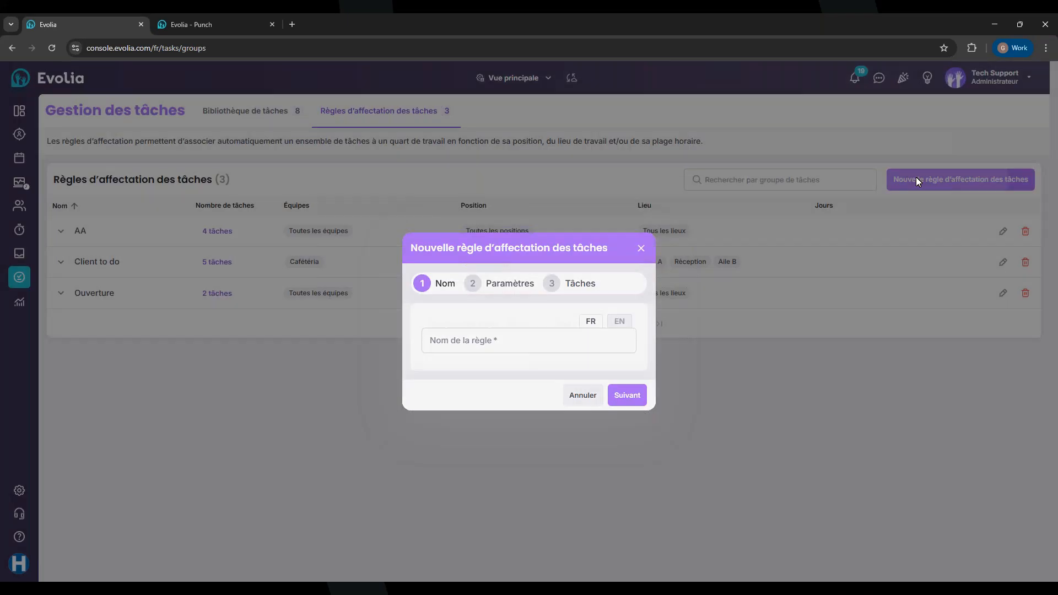
left_click(465, 344)
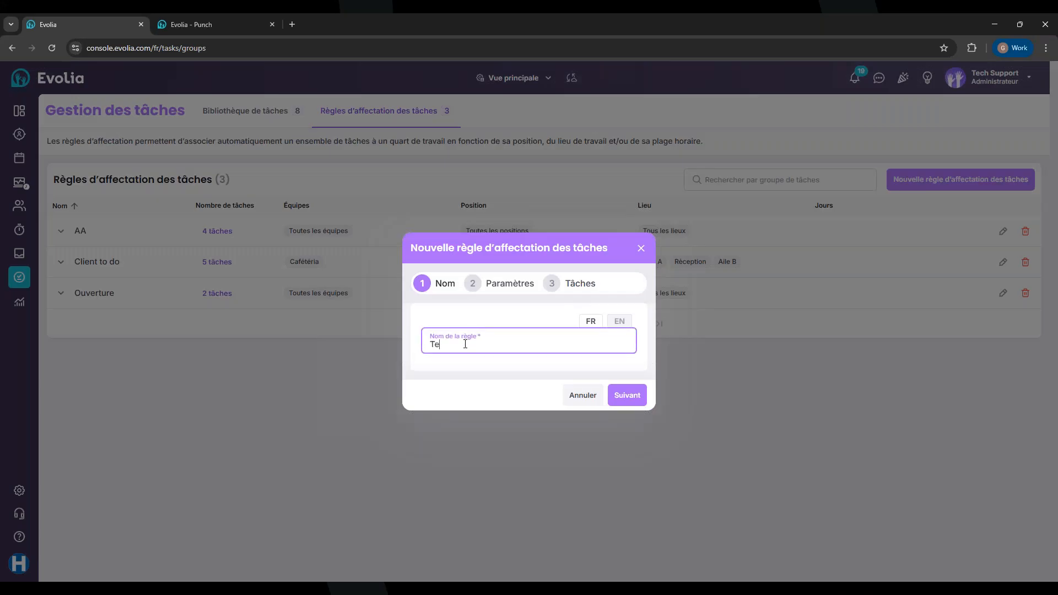
left_click(619, 321)
left_click(512, 336)
type("Te")
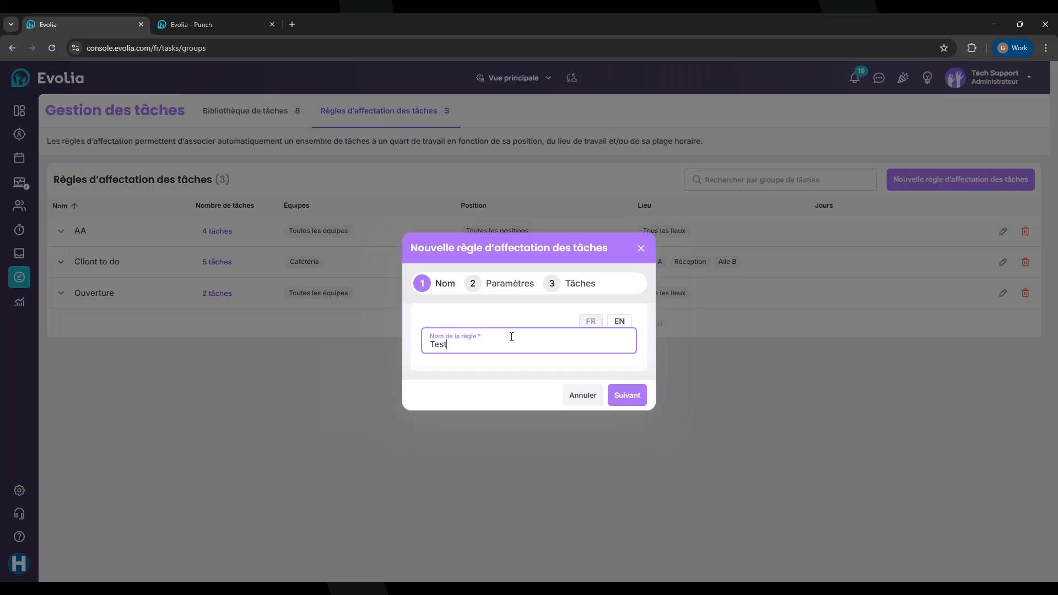
type("st")
left_click(627, 395)
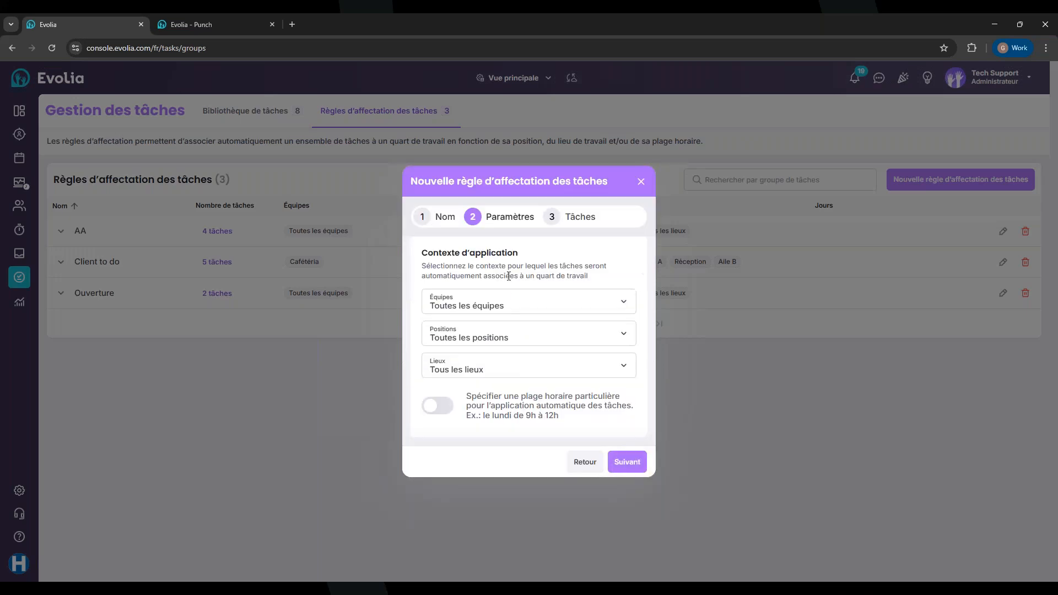
Apply the Test rule to the Cardiologie team and continue to its Tâches step
left_click(479, 301)
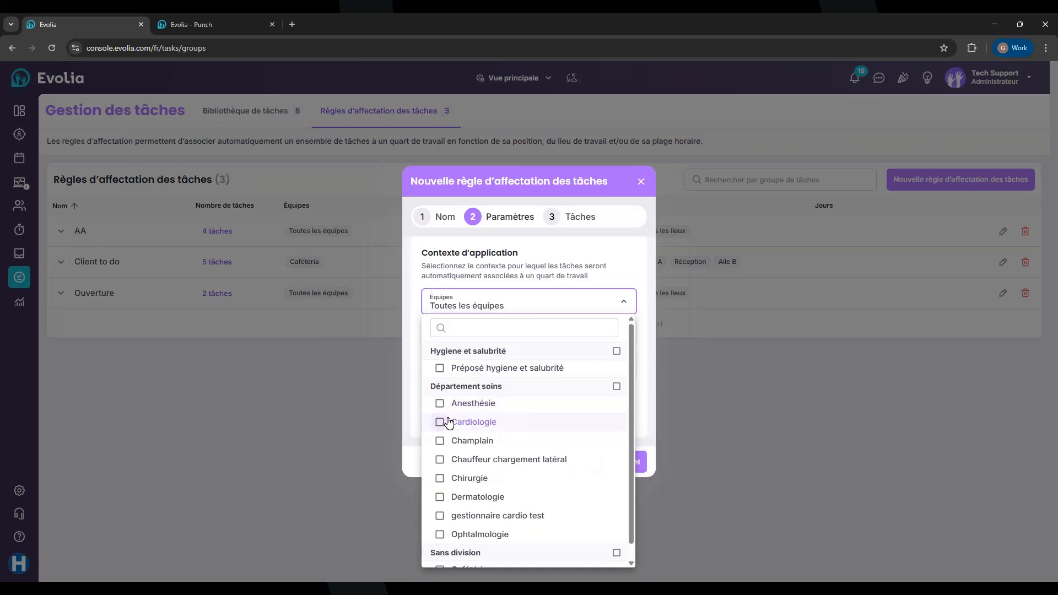
left_click(440, 422)
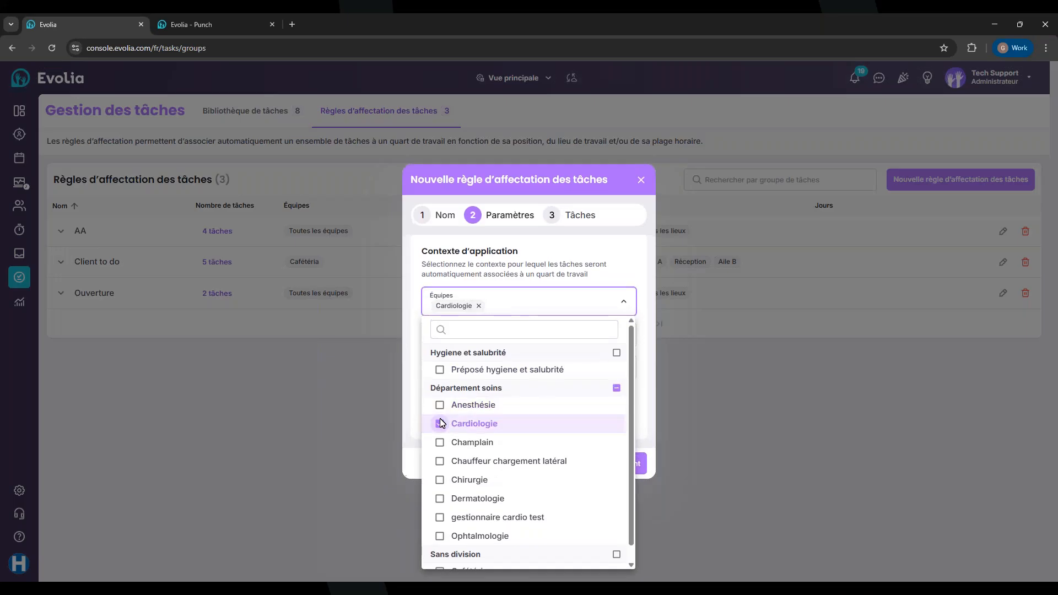
left_click(496, 258)
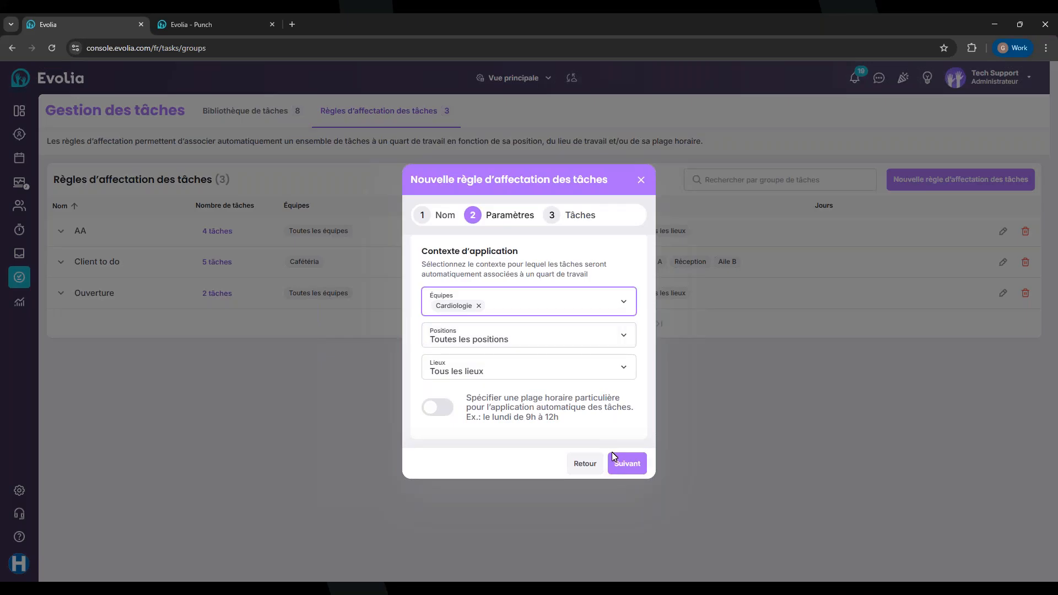
left_click(621, 462)
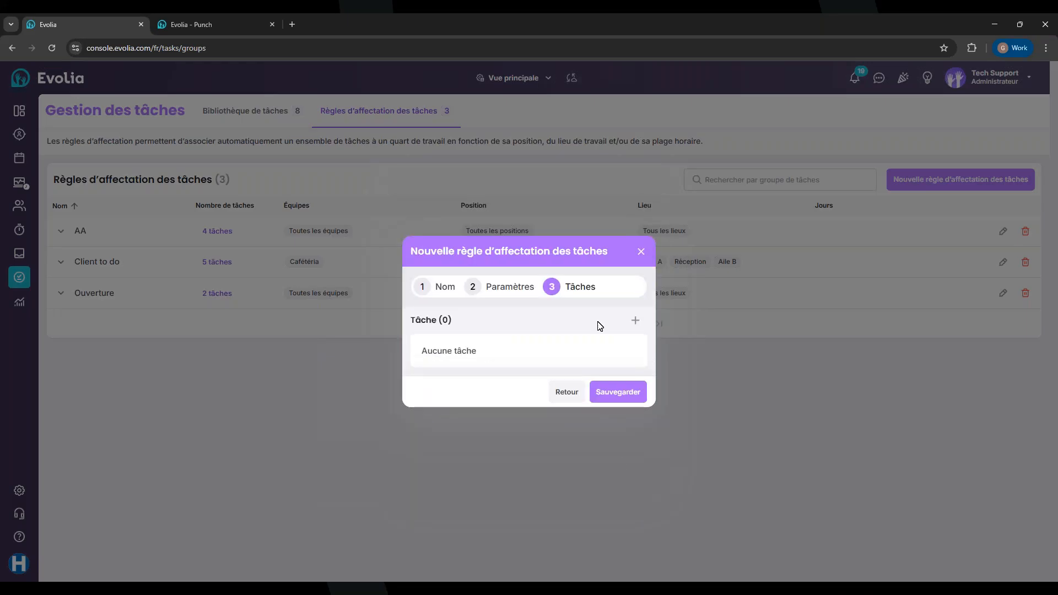
Add Nettoyer la moppe and Passer le balais from the library to the Test rule and save it
left_click(635, 321)
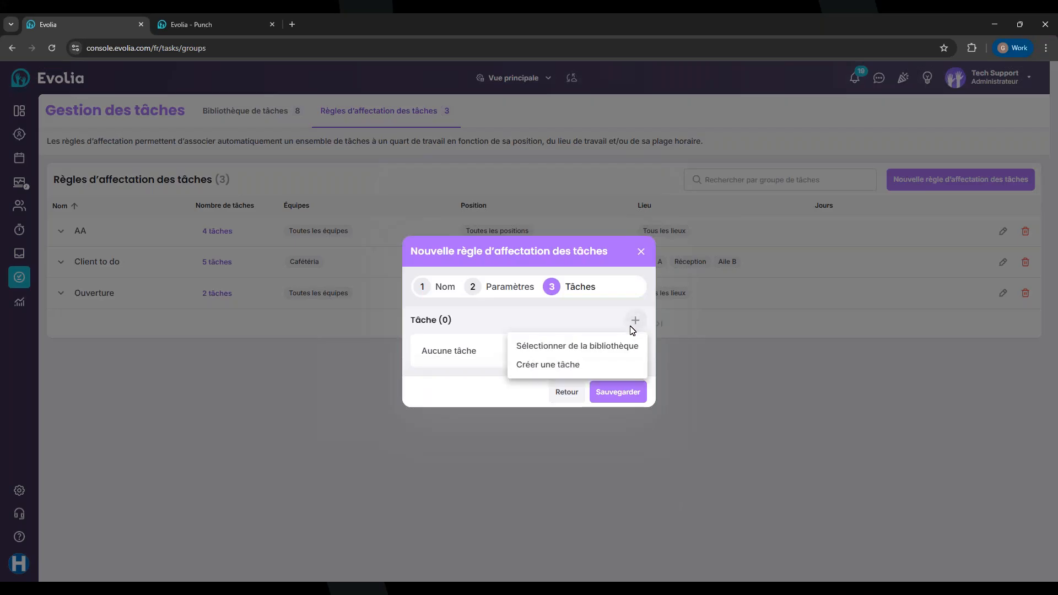
left_click(573, 347)
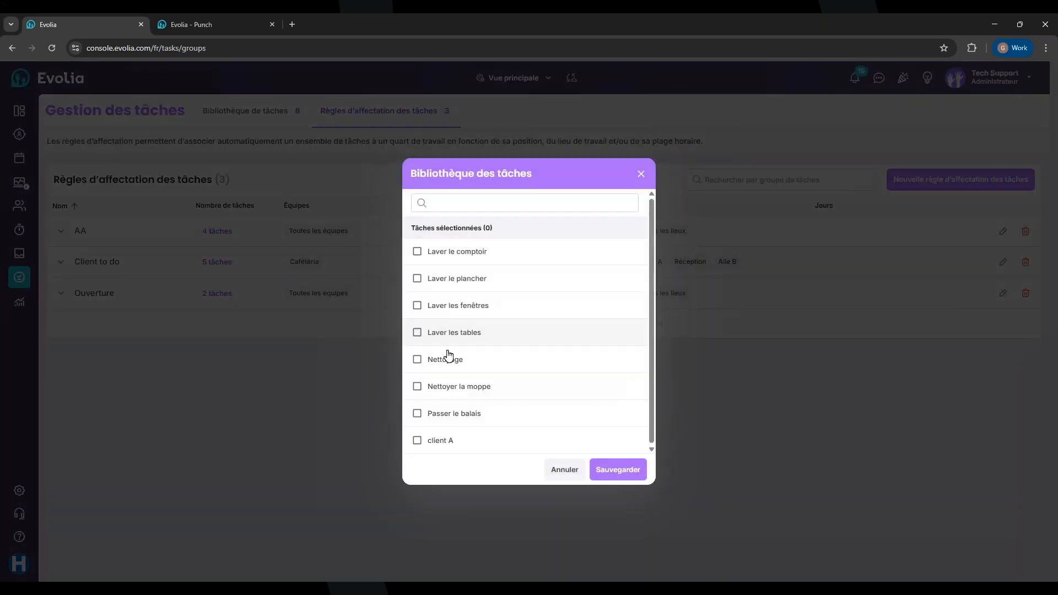
left_click(427, 387)
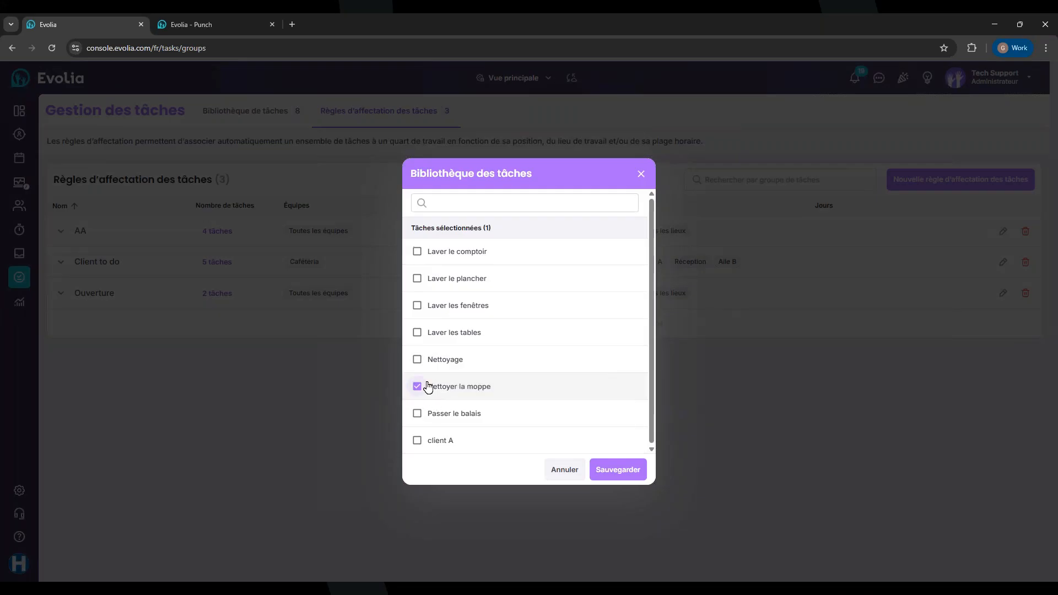
left_click(420, 413)
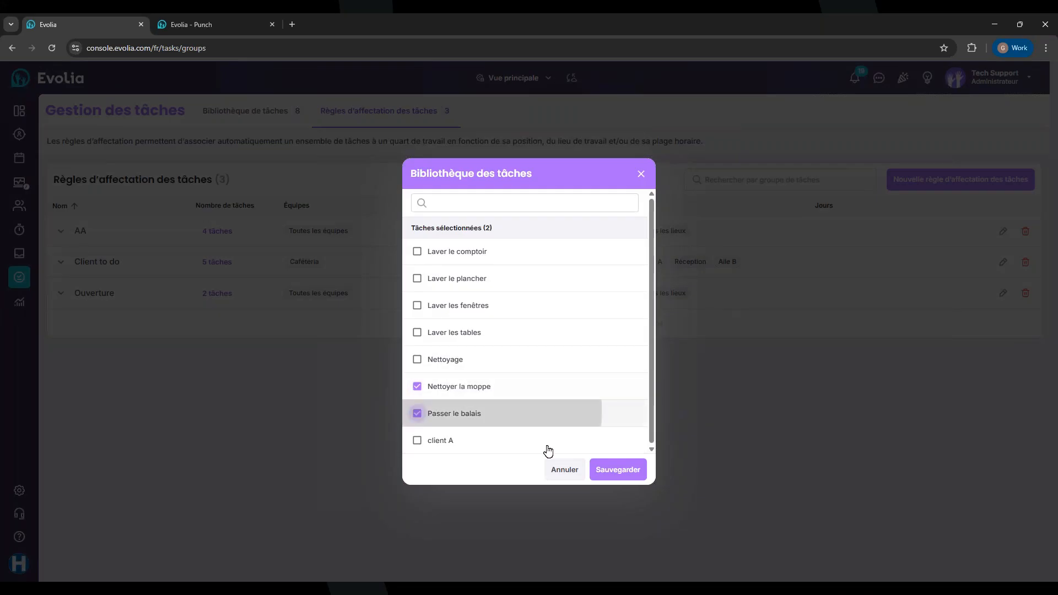
left_click(618, 470)
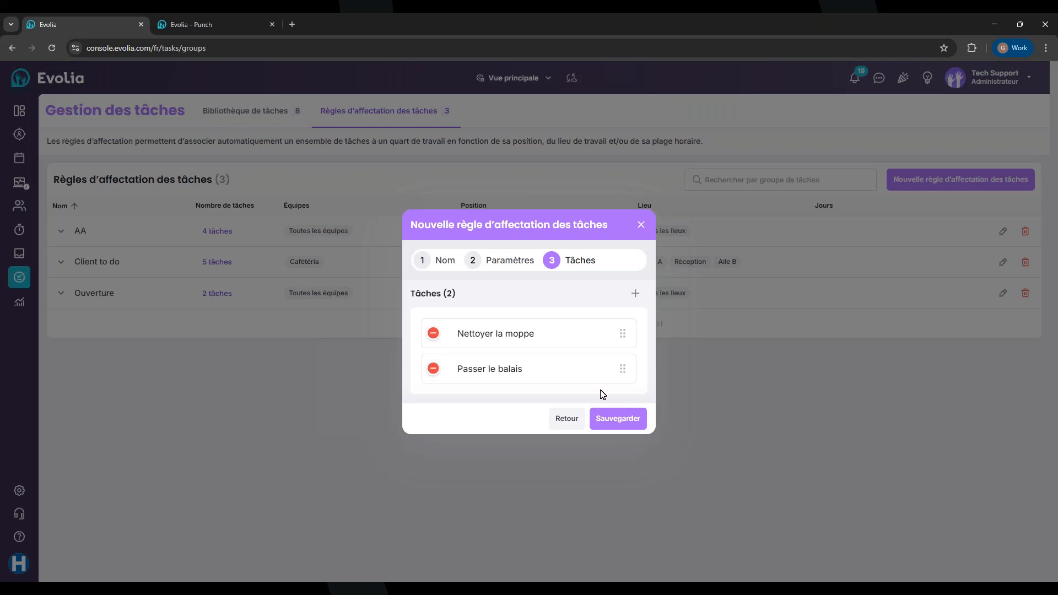
left_click(602, 419)
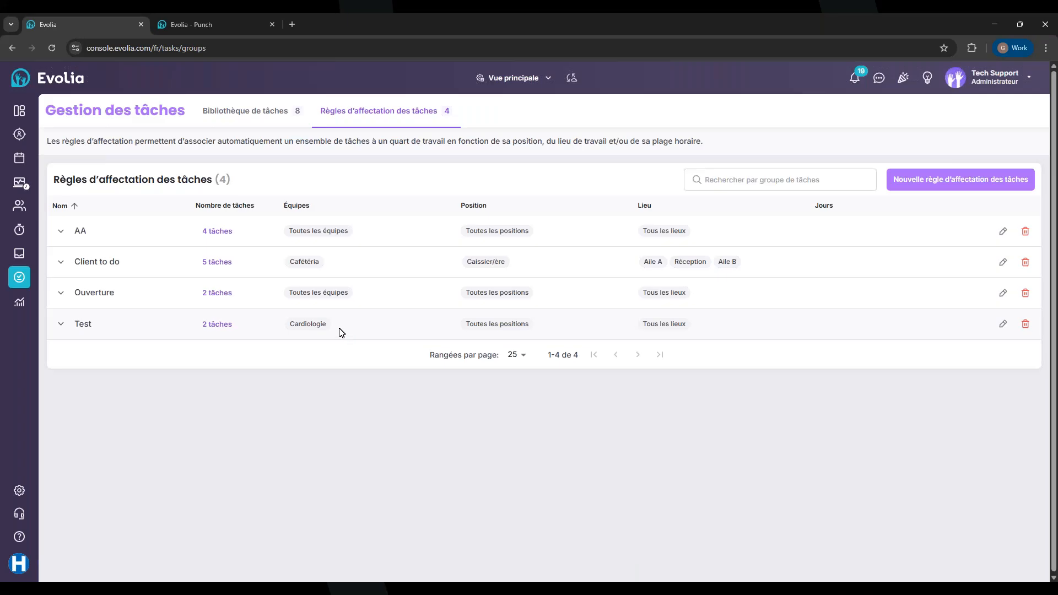
Open the Horaire employee schedule for 9–15 Nov 2025 and focus the employee search filter
left_click(21, 162)
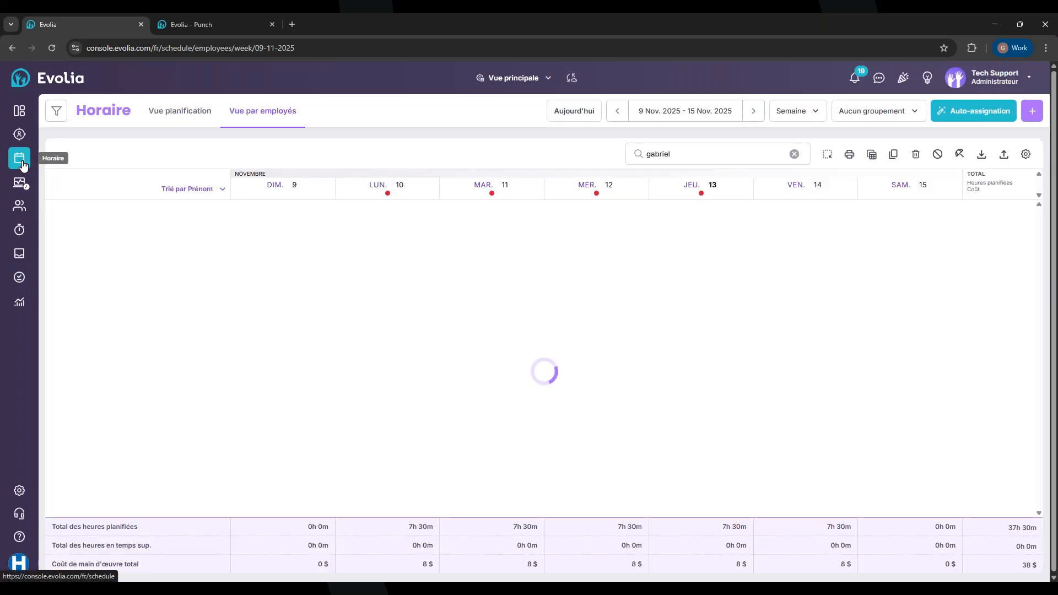
left_click(682, 157)
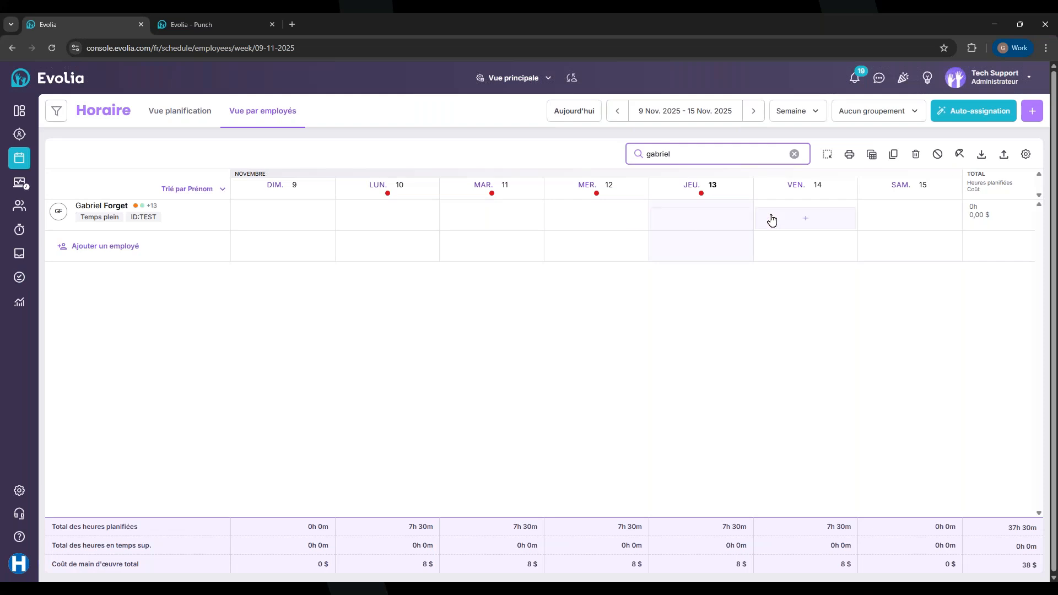
Create a Friday 14 November shift for team Cardiologie, position Cardiologue, location Aile A
left_click(794, 220)
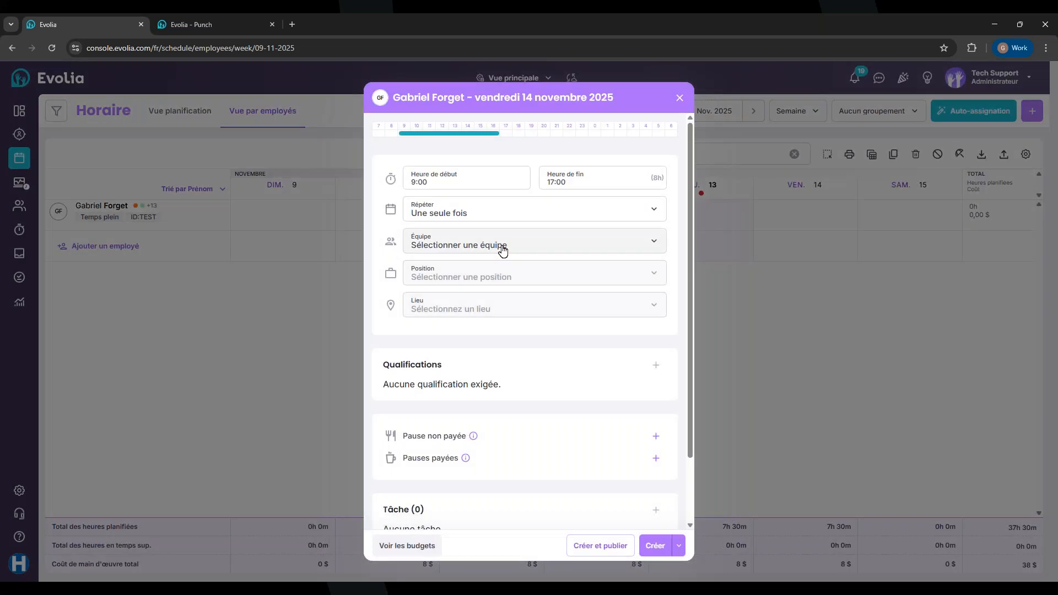
left_click(498, 246)
left_click(435, 340)
left_click(453, 277)
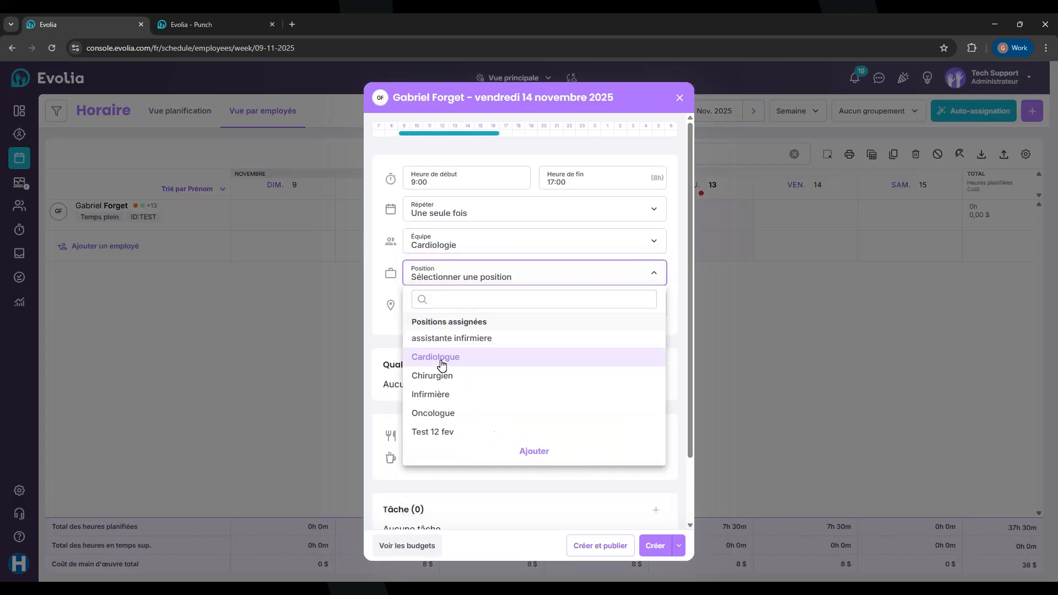
left_click(435, 359)
left_click(438, 309)
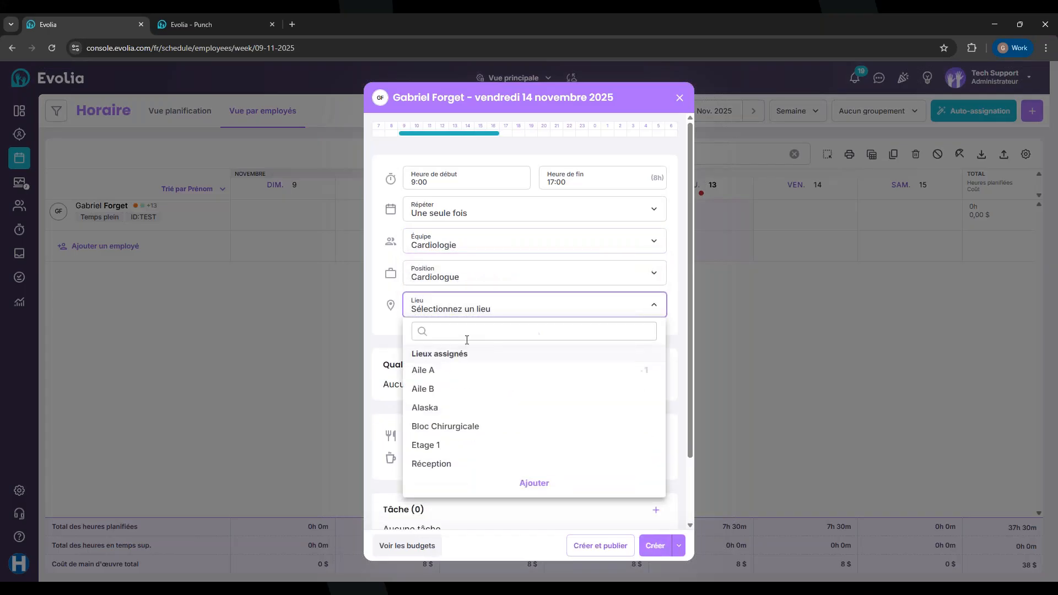
left_click(435, 374)
Review the shift's 8 tasks, highlighting the Test group's Nettoyer la moppe and Passer le balais
scroll(374, 325, "down", 2)
scroll(486, 309, "down", 5)
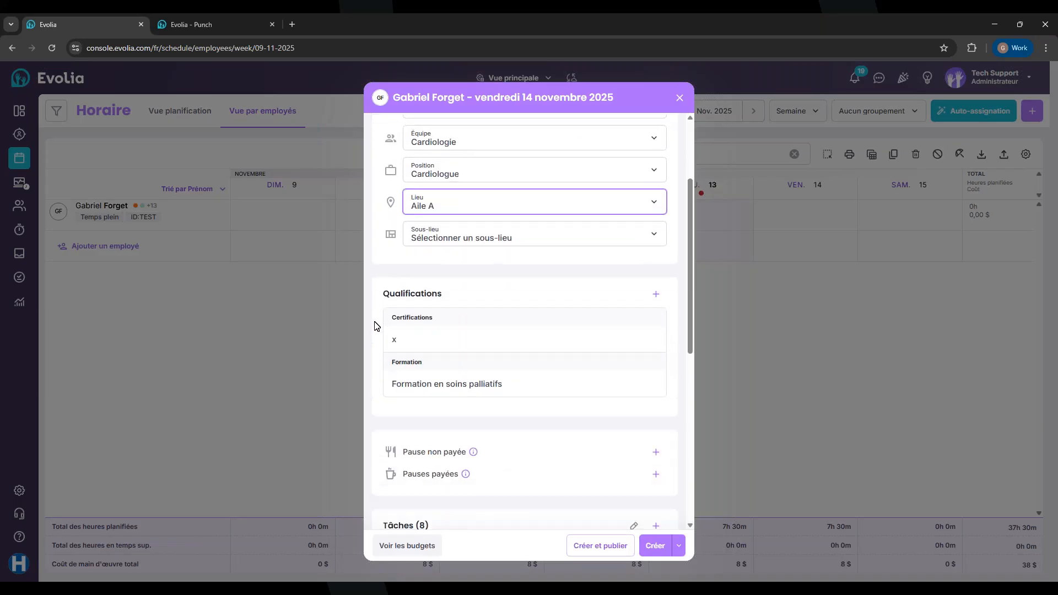
scroll(476, 306, "down", 3)
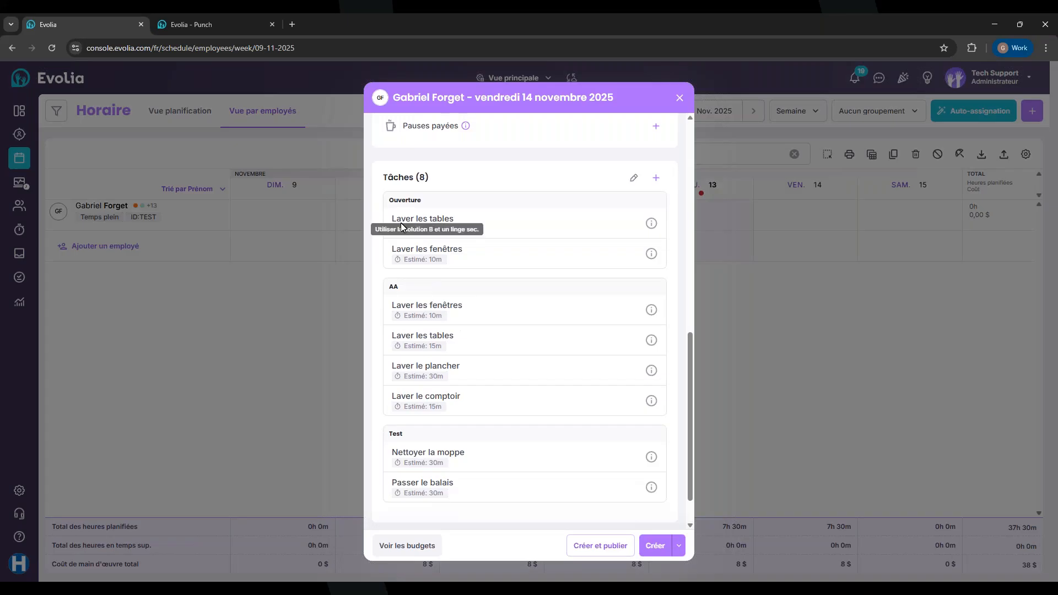
scroll(418, 223, "down", 1)
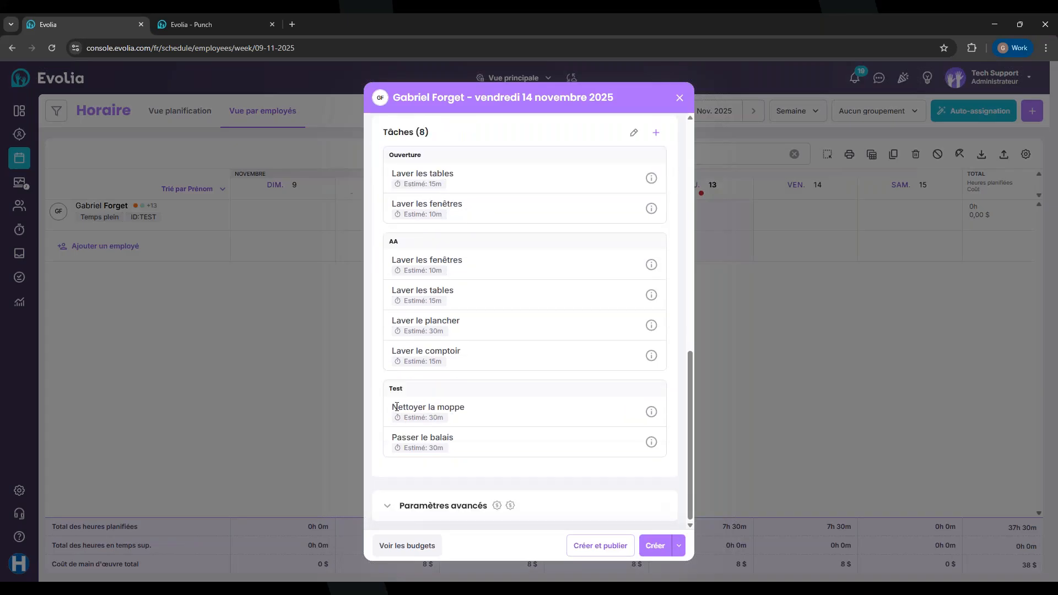
left_click_drag(394, 410, 463, 444)
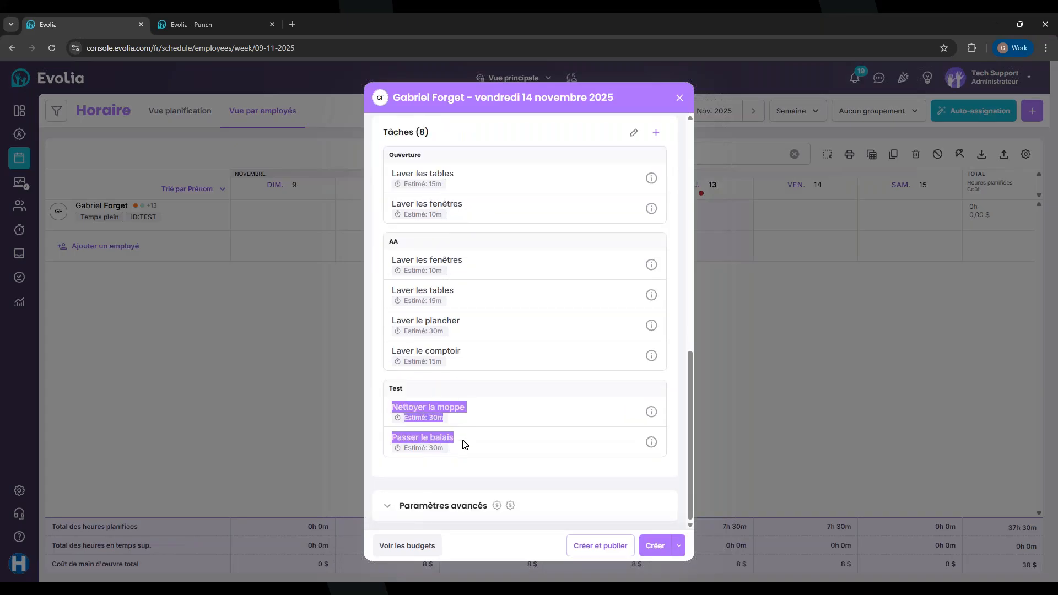
scroll(473, 298, "up", 2)
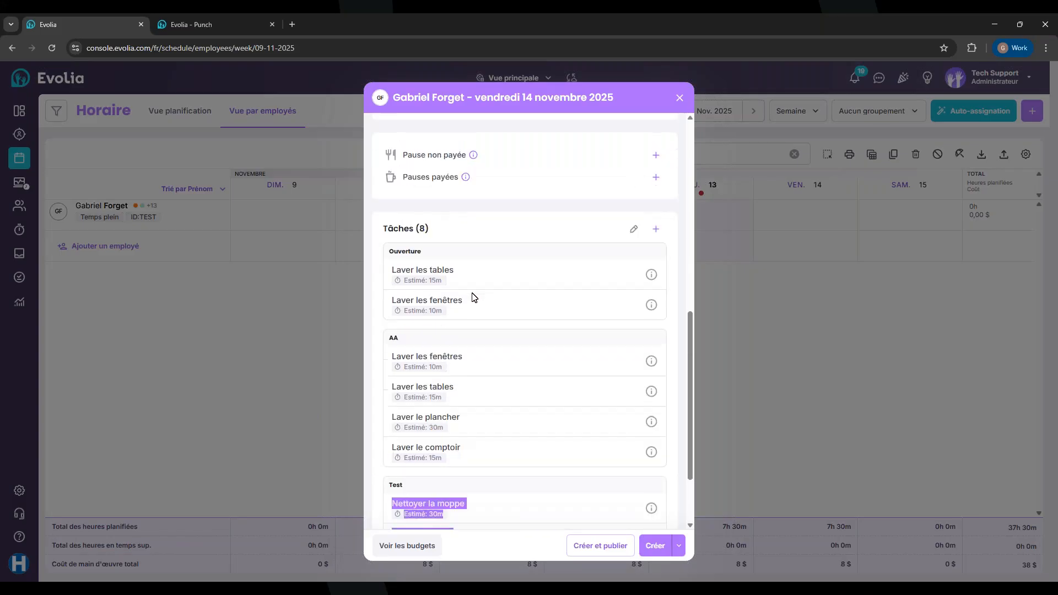
scroll(473, 298, "up", 5)
scroll(473, 298, "down", 7)
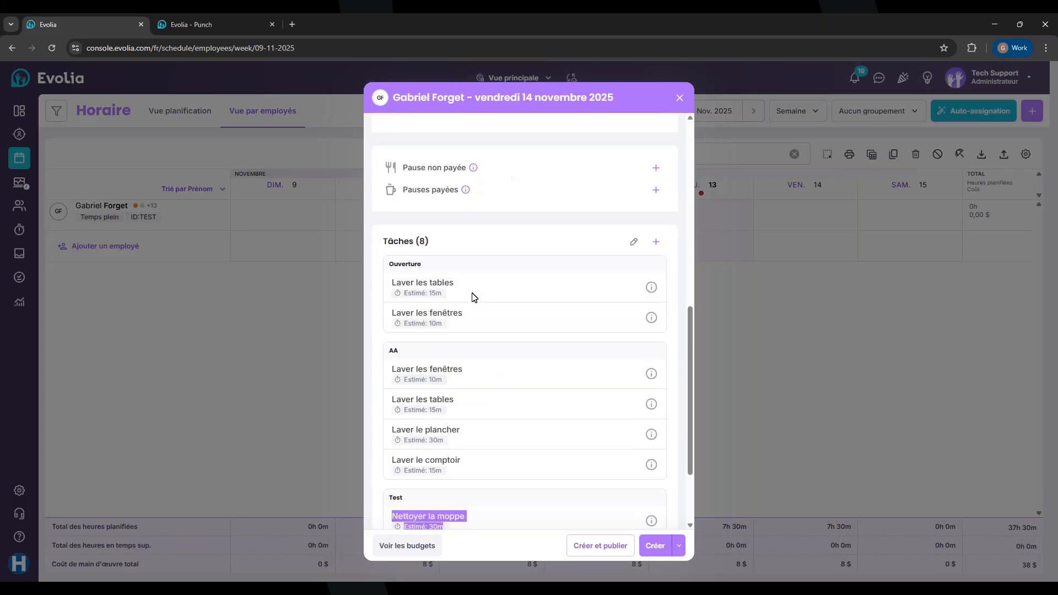
left_click(400, 409)
left_click_drag(393, 410, 389, 444)
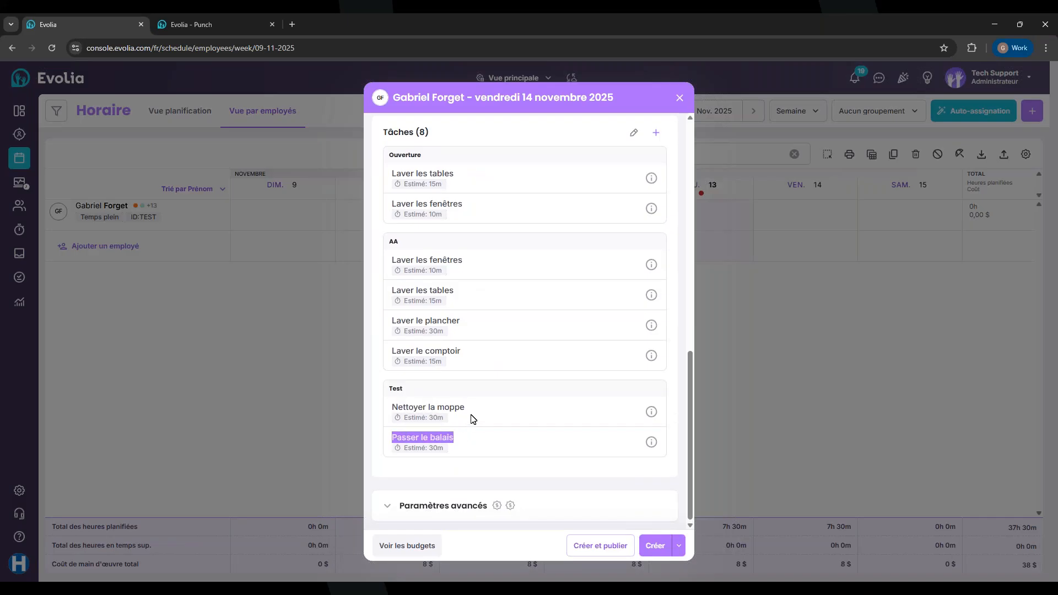
scroll(534, 359, "up", 1)
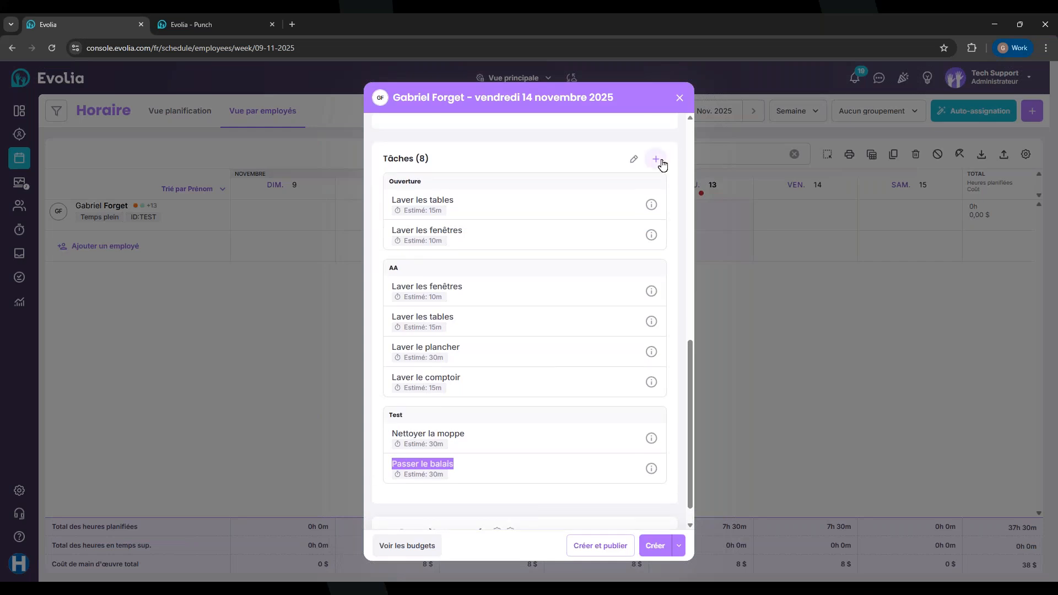
Try adding a shift task from the library and via Nouvelle tâche, closing both without changes
double_click(392, 415)
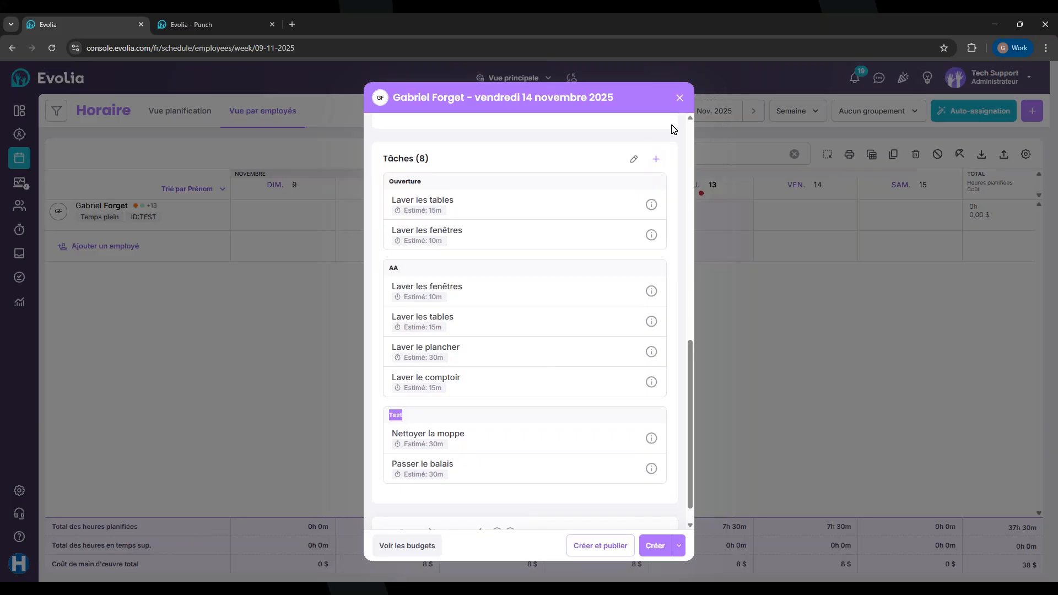
left_click(654, 161)
left_click(580, 187)
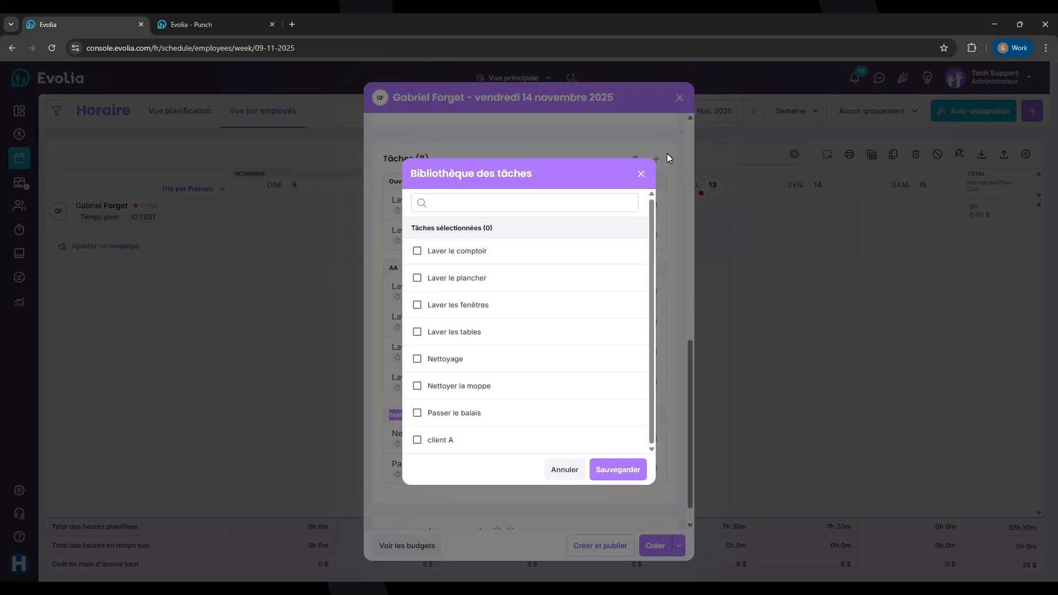
left_click(641, 175)
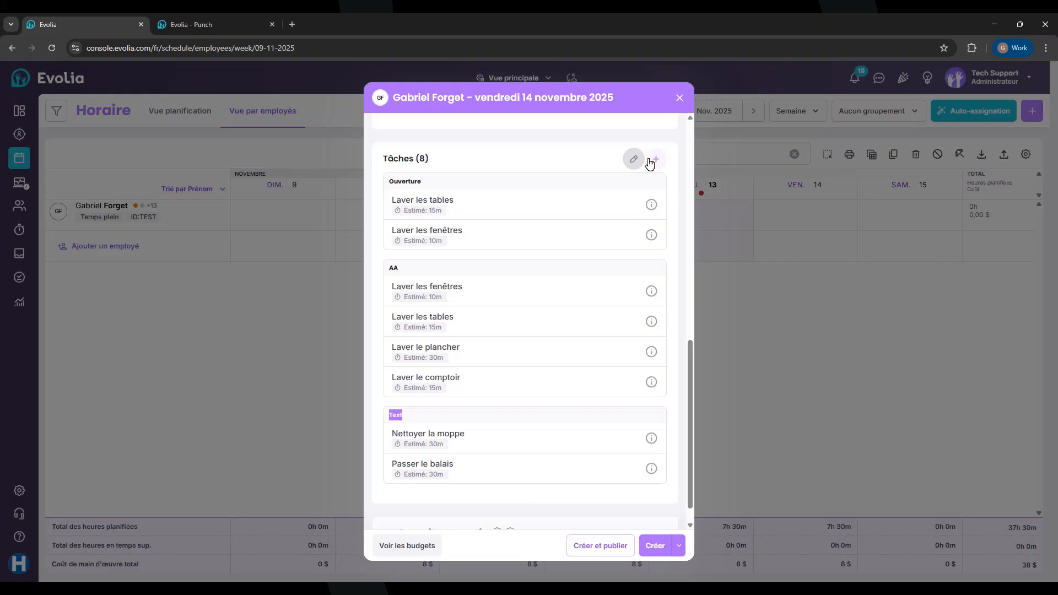
left_click(648, 160)
left_click(558, 208)
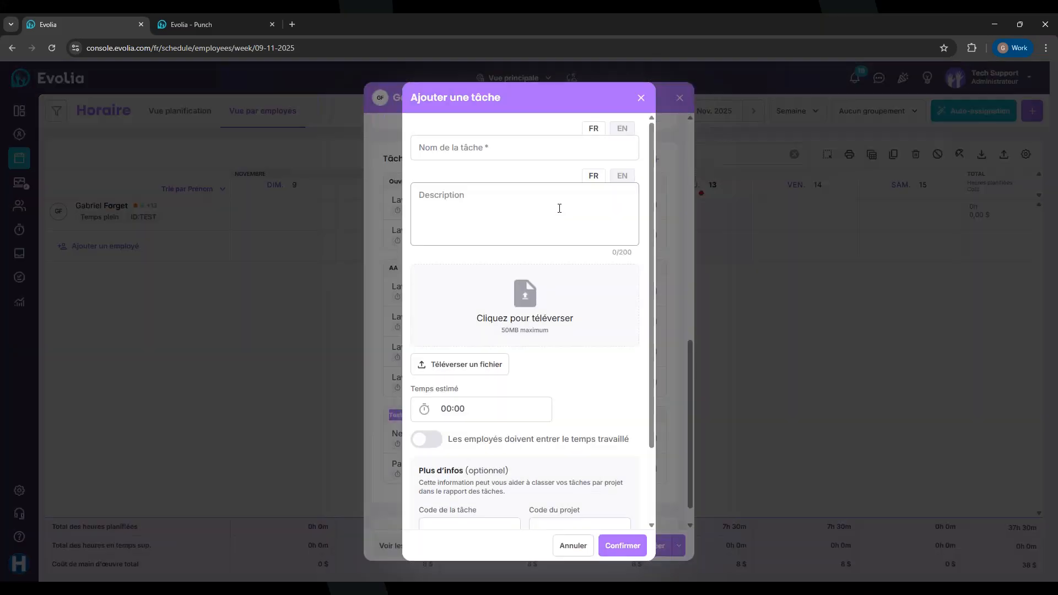
left_click(640, 99)
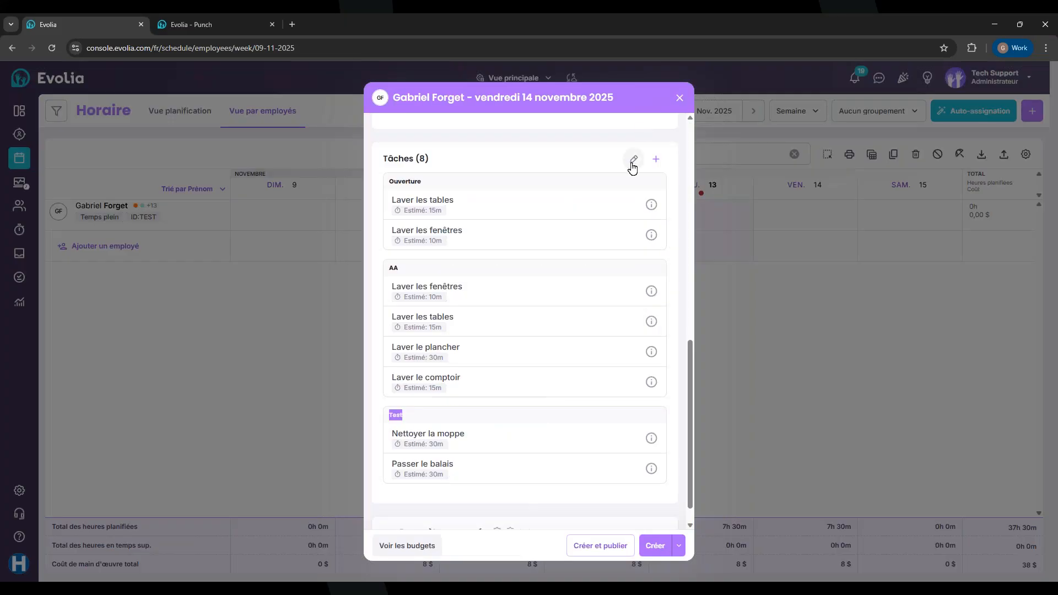
Remove all Ouverture and AA tasks, keeping only Nettoyer la moppe and Passer le balais
left_click(632, 160)
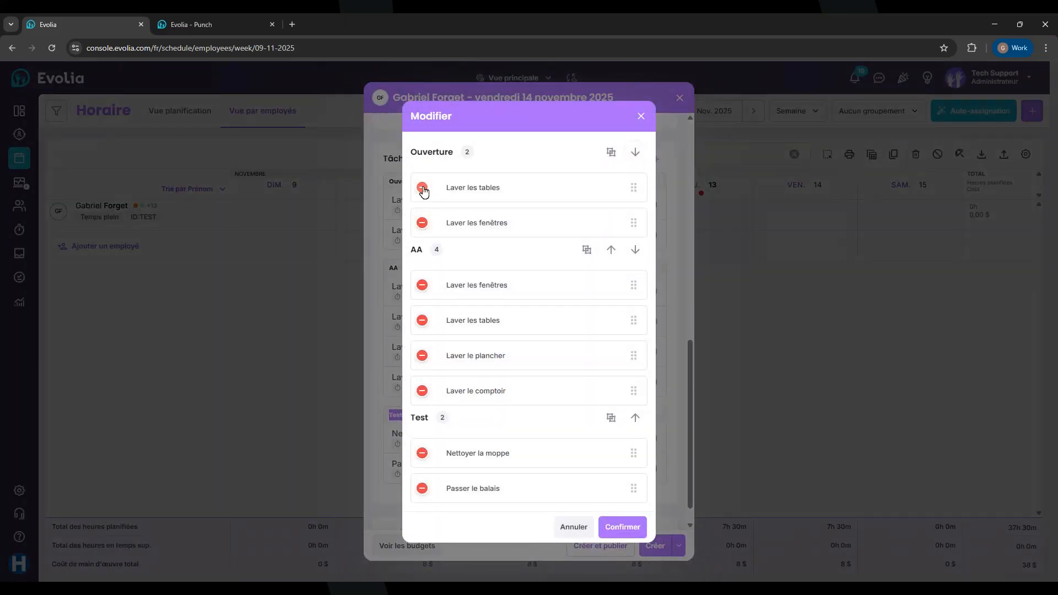
left_click(421, 189)
left_click(423, 209)
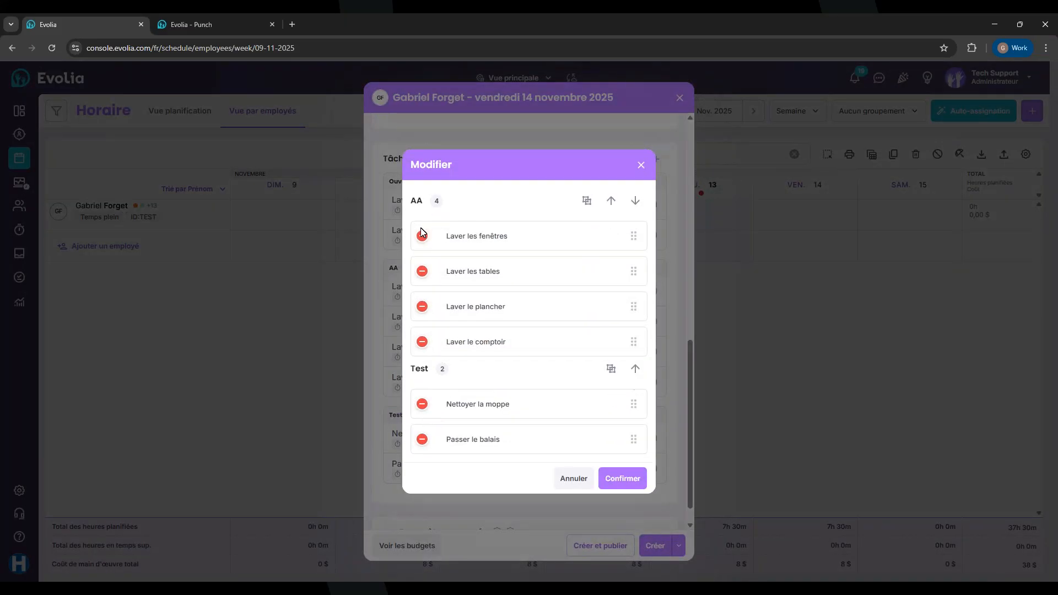
left_click(422, 236)
left_click(421, 253)
left_click(422, 271)
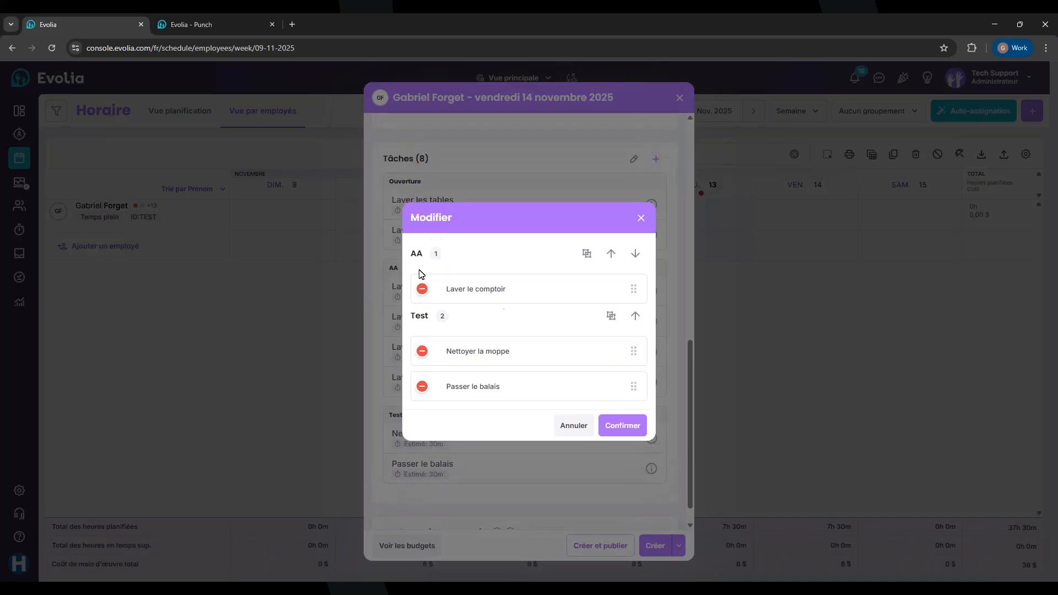
left_click(422, 291)
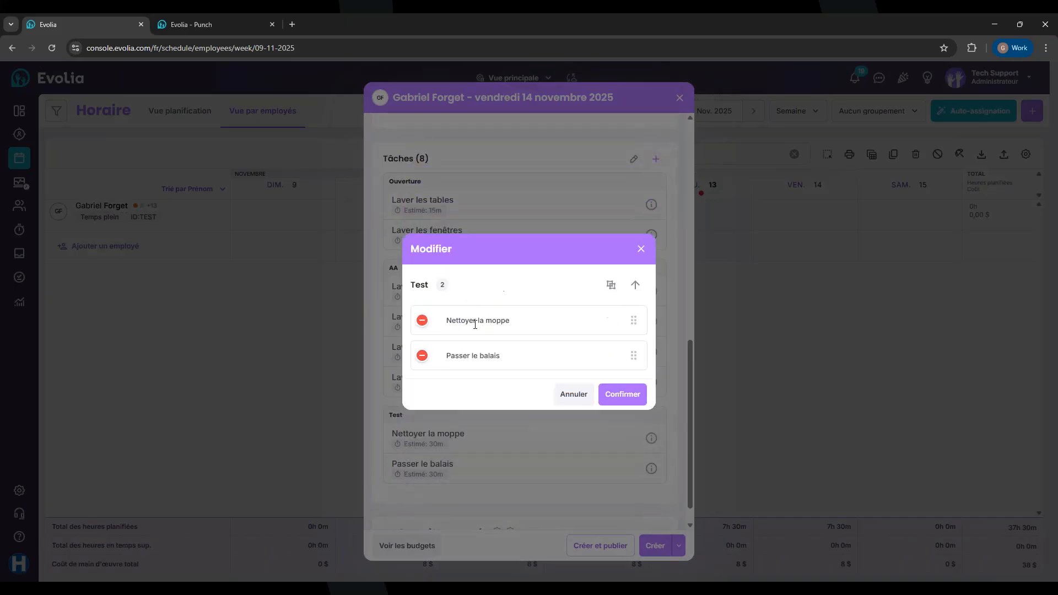
left_click(622, 394)
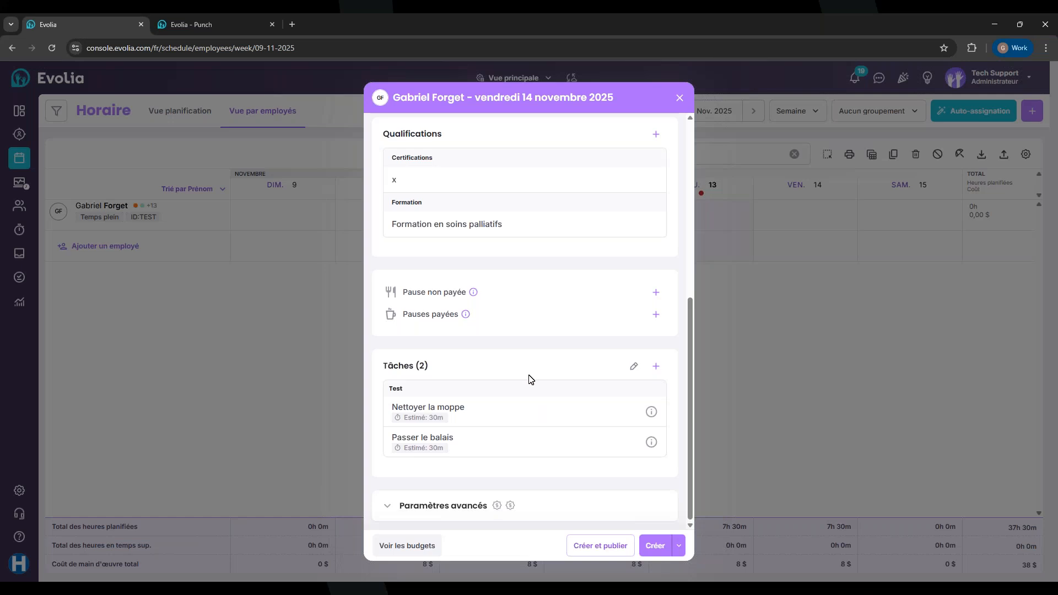
Create and publish the 9:00–17:00 Friday 14 November Cardiologue shift at Aile A
scroll(529, 379, "up", 5)
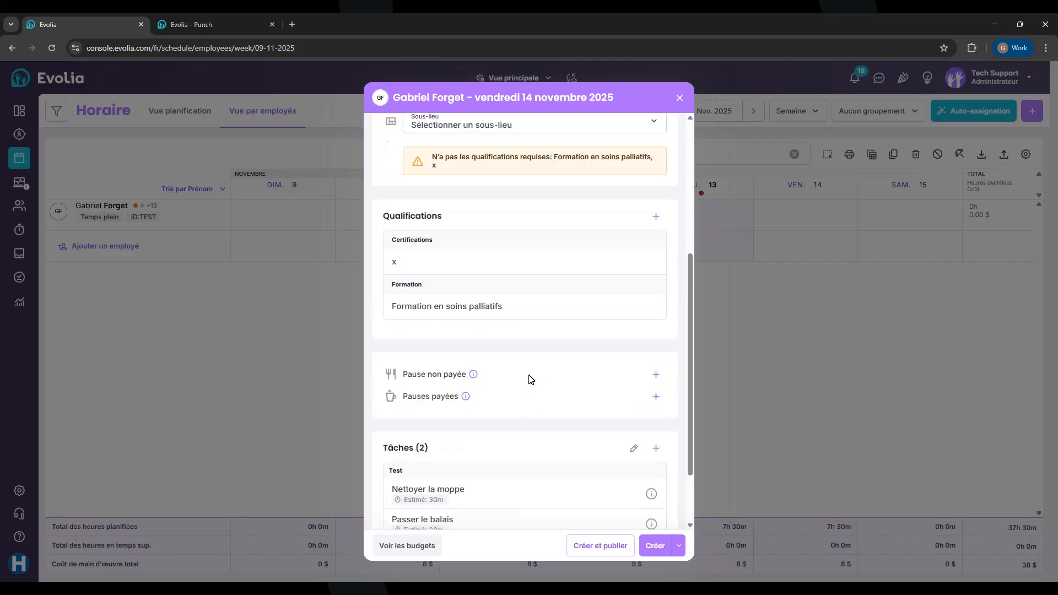
scroll(529, 379, "down", 5)
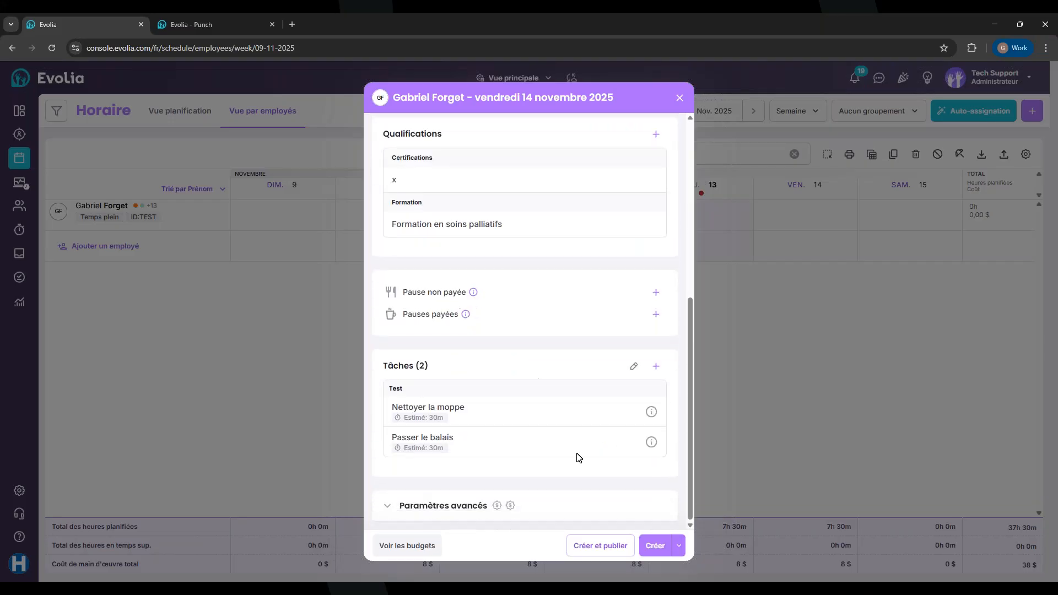
left_click(619, 548)
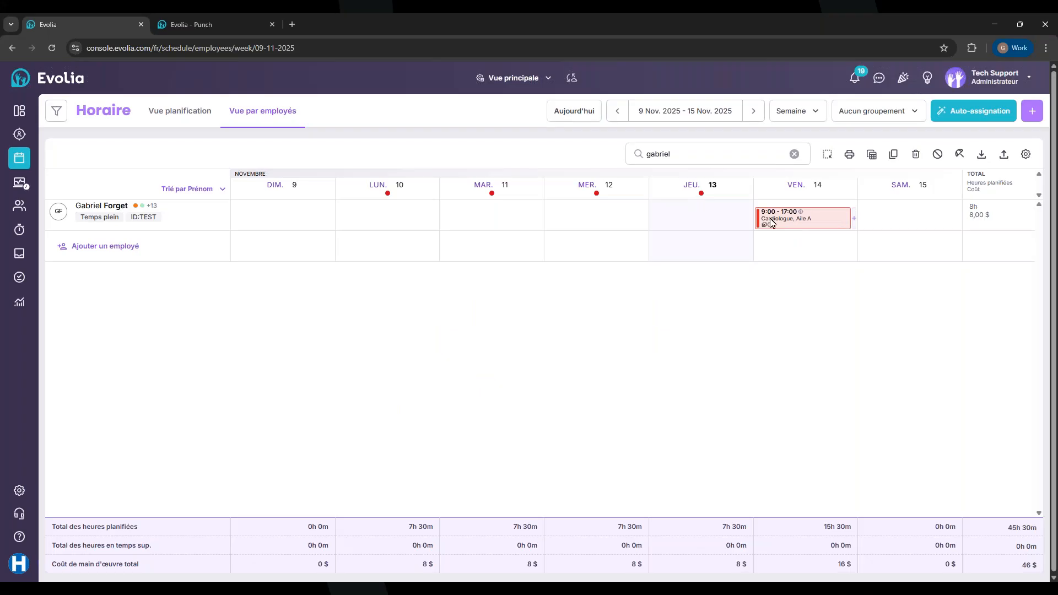
Copy the Friday 14 shift and paste it onto Thursday 13 November
left_click(771, 222)
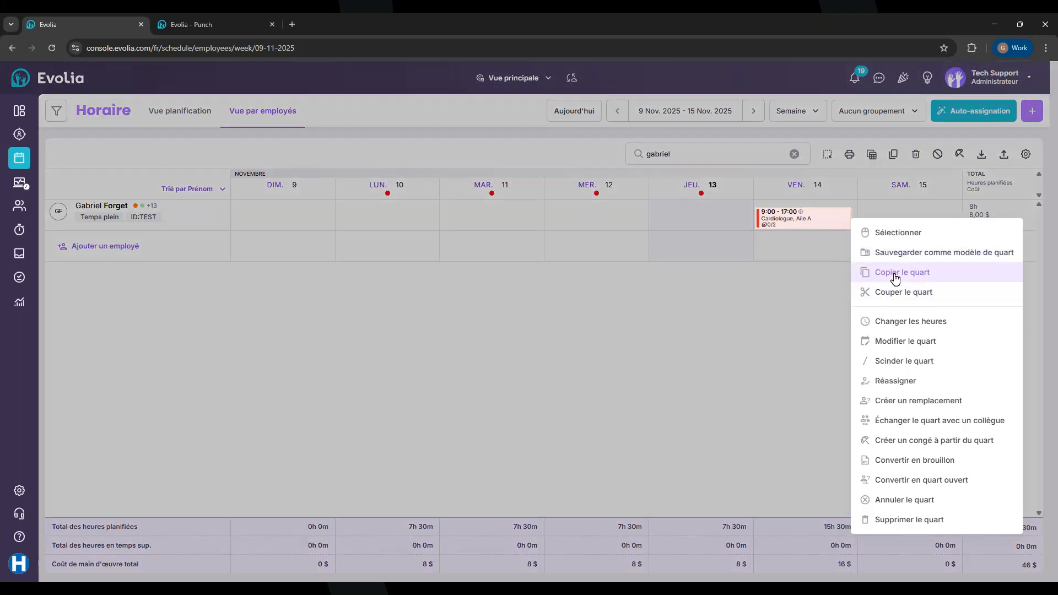
left_click(892, 272)
left_click(705, 222)
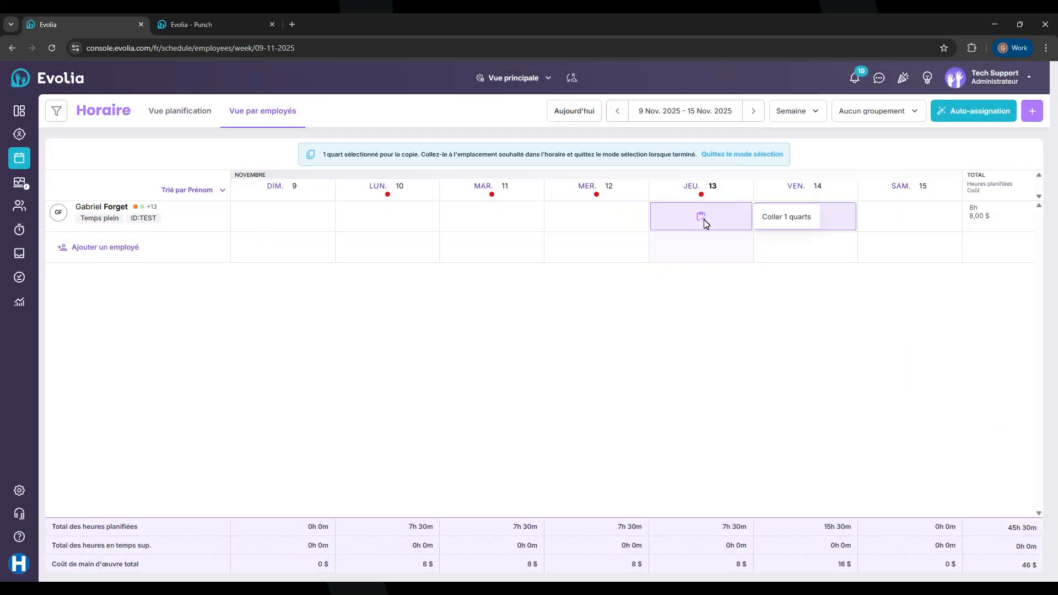
left_click(791, 219)
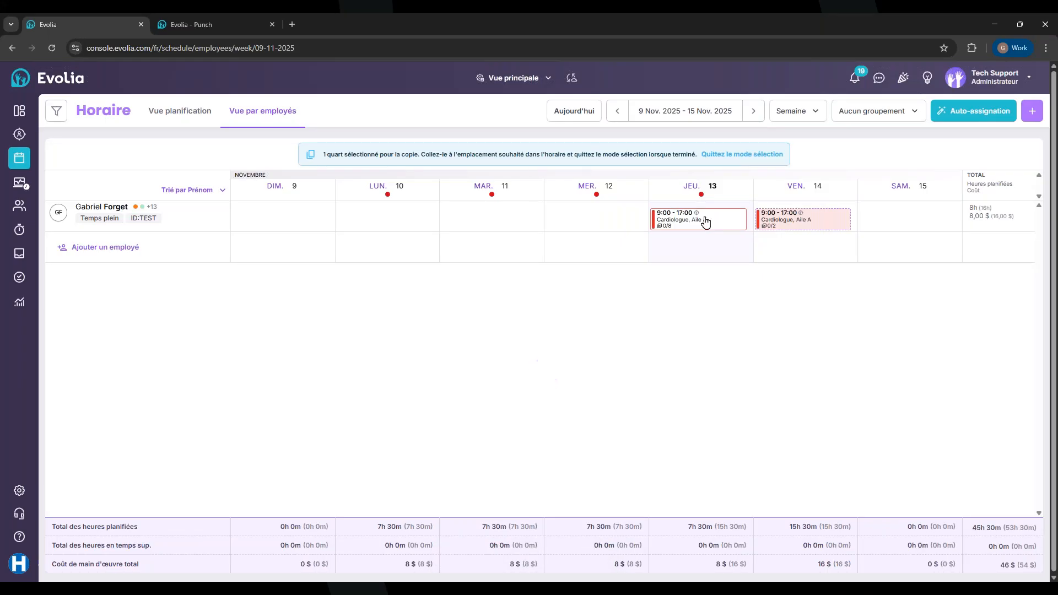
Exit shift copy mode and re-filter the schedule search to the employee
left_click(777, 161)
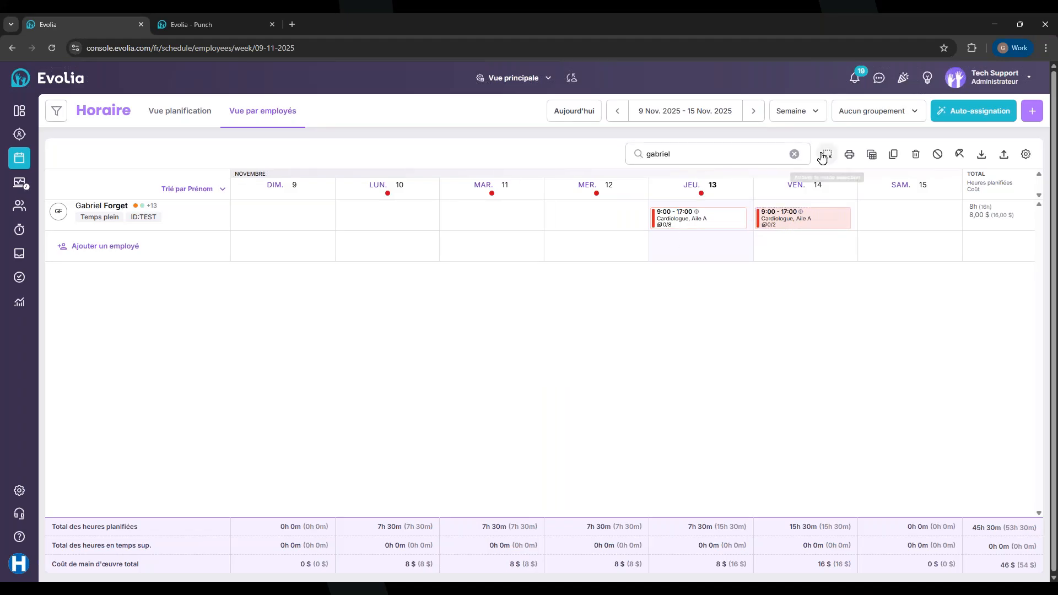
left_click(646, 154)
key("ctrl+a")
key("BackSpace")
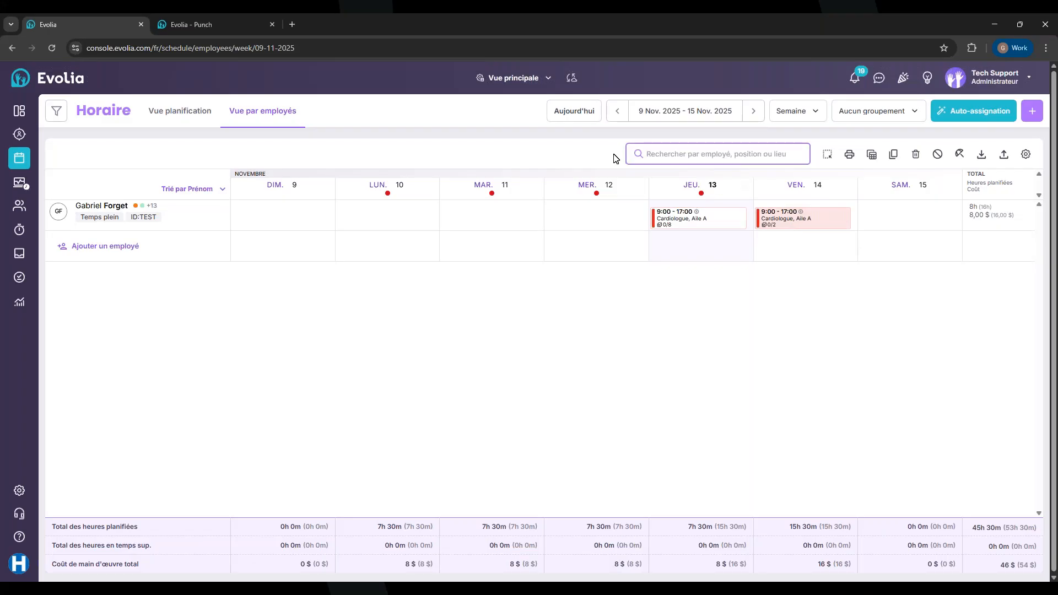
type("ga")
Publish the Thursday 13 November shift and confirm
left_click(691, 216)
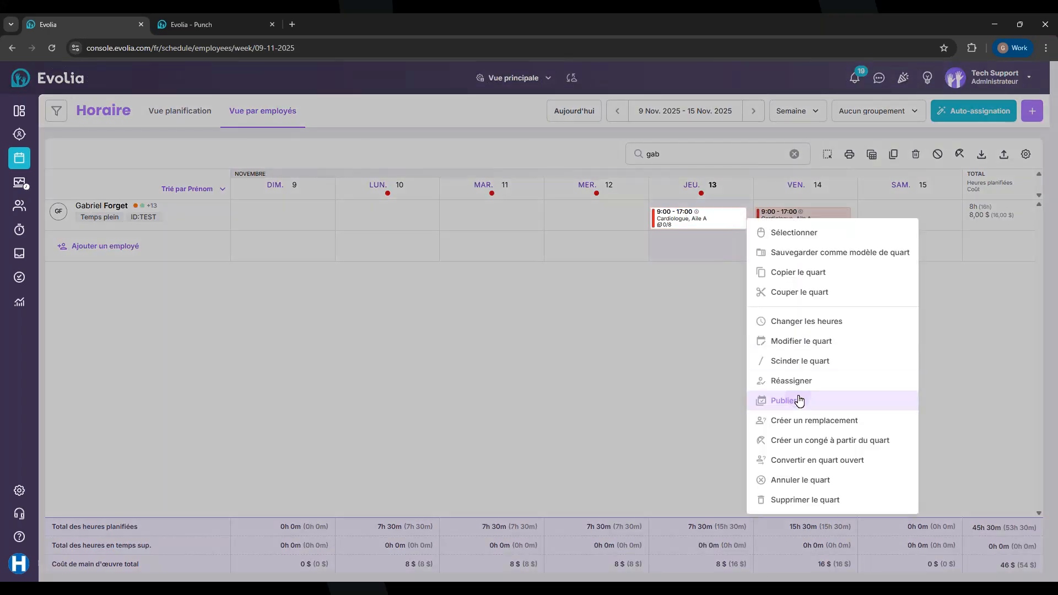
left_click(802, 402)
left_click(609, 350)
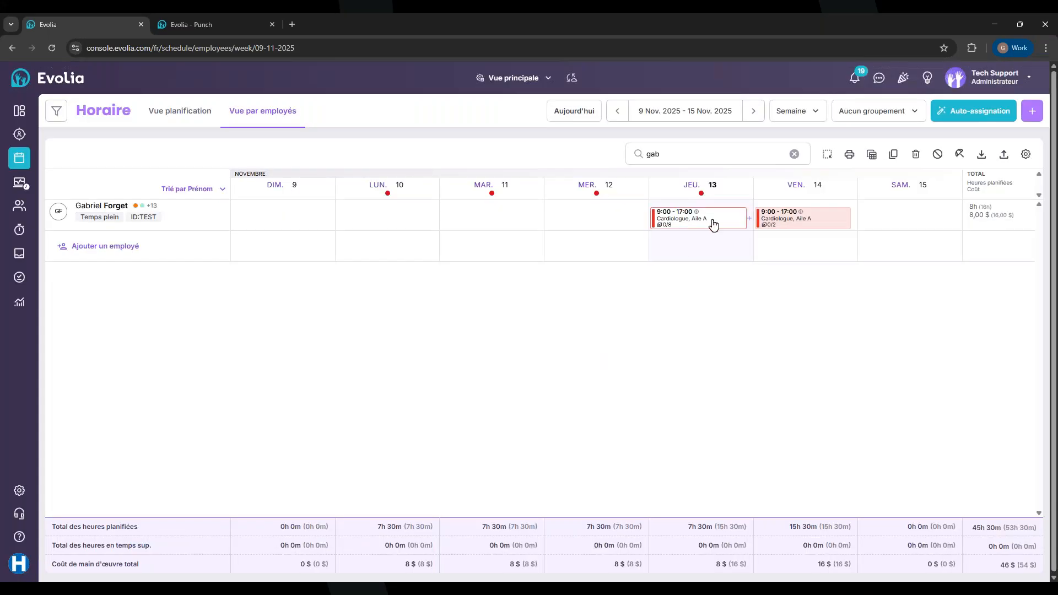
Open the Thursday 13 shift's details in edit mode and scroll to its 8 tasks
mouse_move(698, 220)
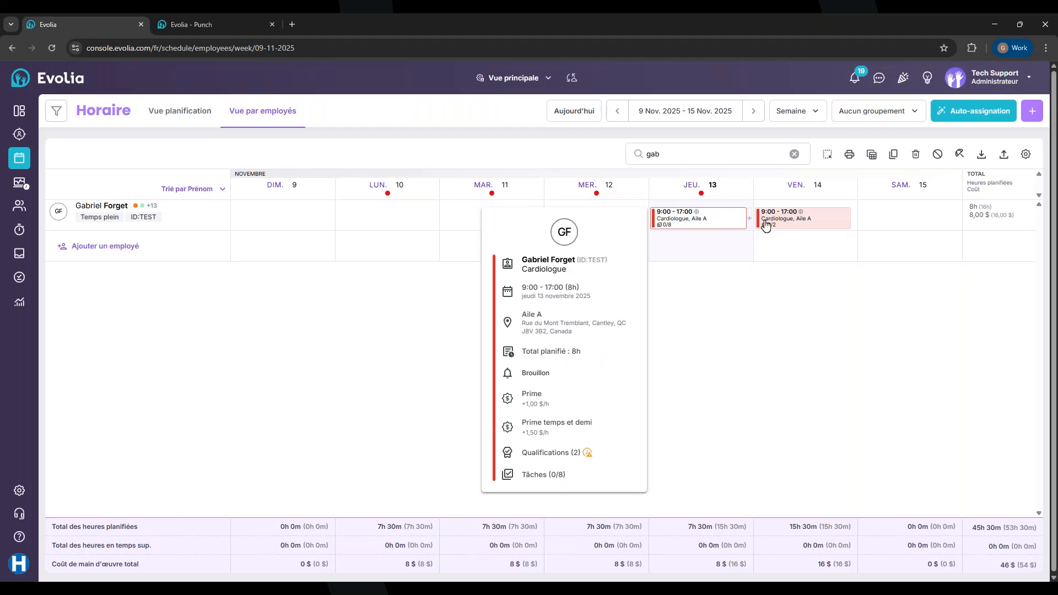
left_click(712, 222)
scroll(585, 278, "down", 4)
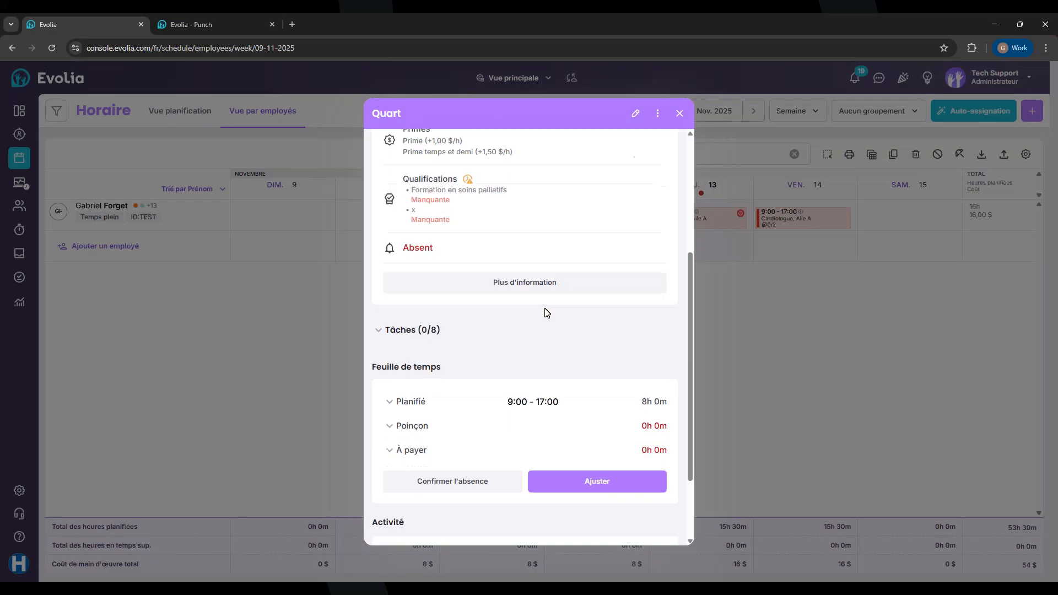
scroll(573, 232, "up", 4)
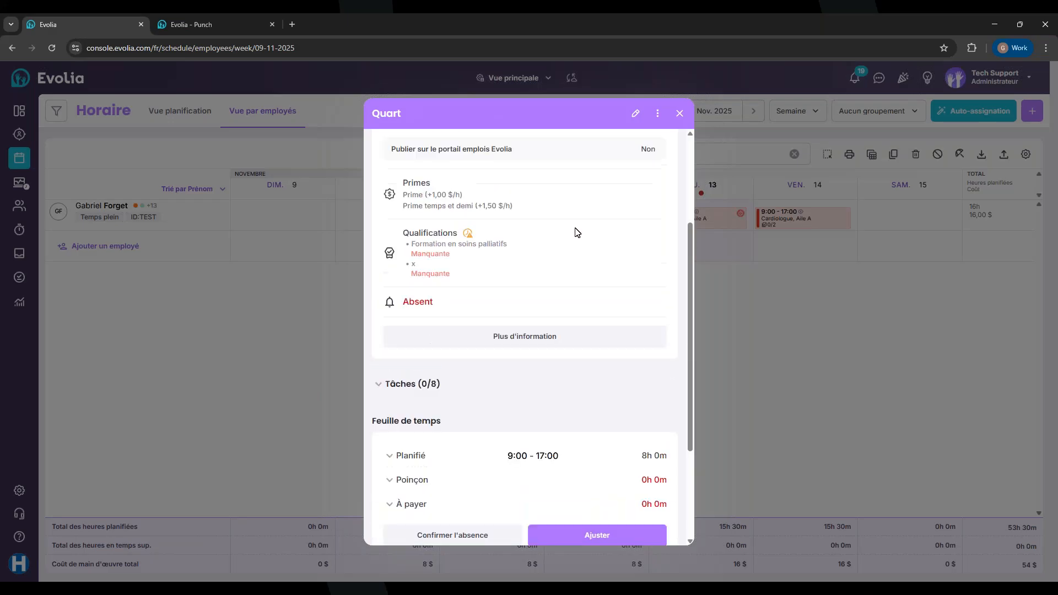
left_click(635, 113)
scroll(500, 302, "down", 5)
scroll(555, 305, "down", 5)
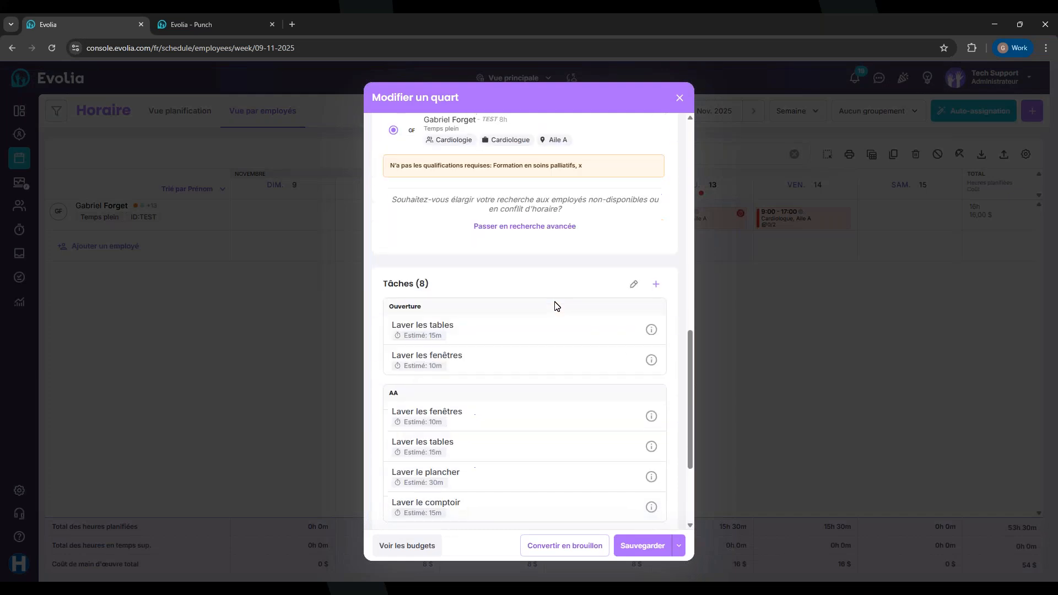
Remove the Ouverture and AA tasks, keeping Test's two, and save the Thursday shift
left_click(634, 220)
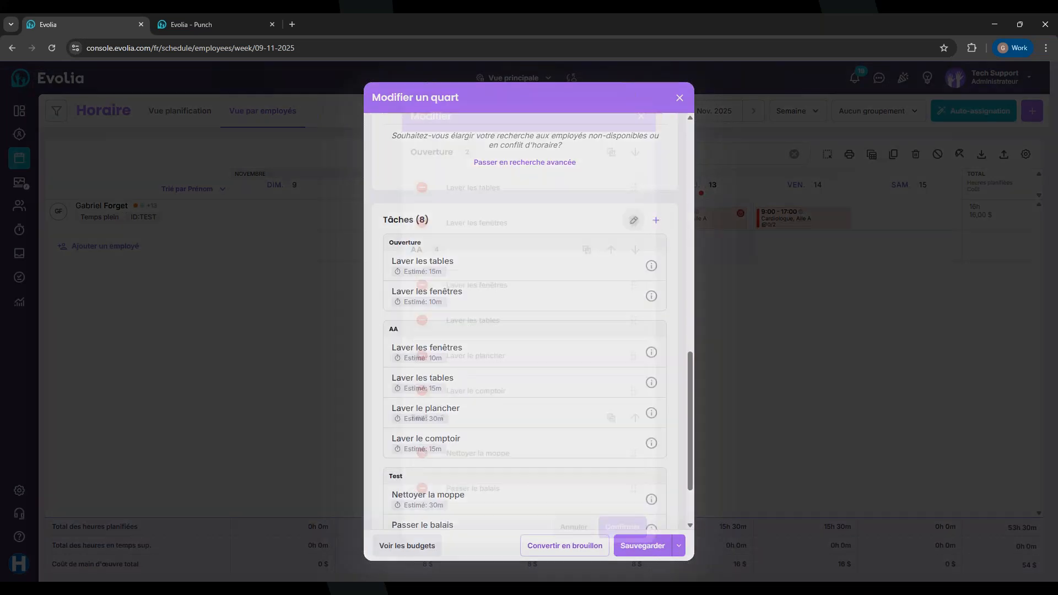
left_click(426, 210)
left_click(422, 206)
left_click(422, 236)
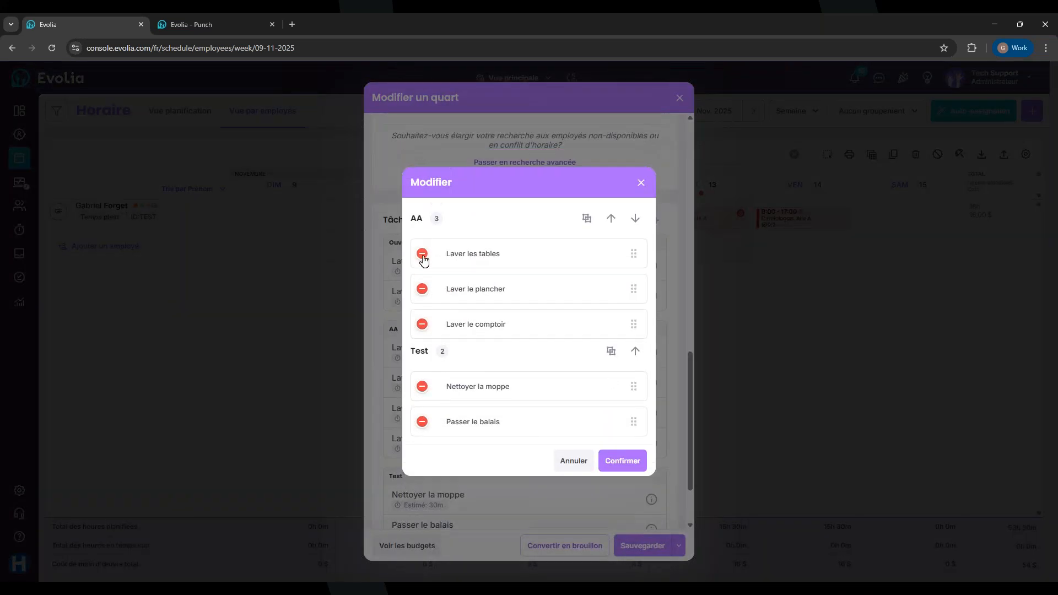
left_click(422, 253)
left_click(423, 275)
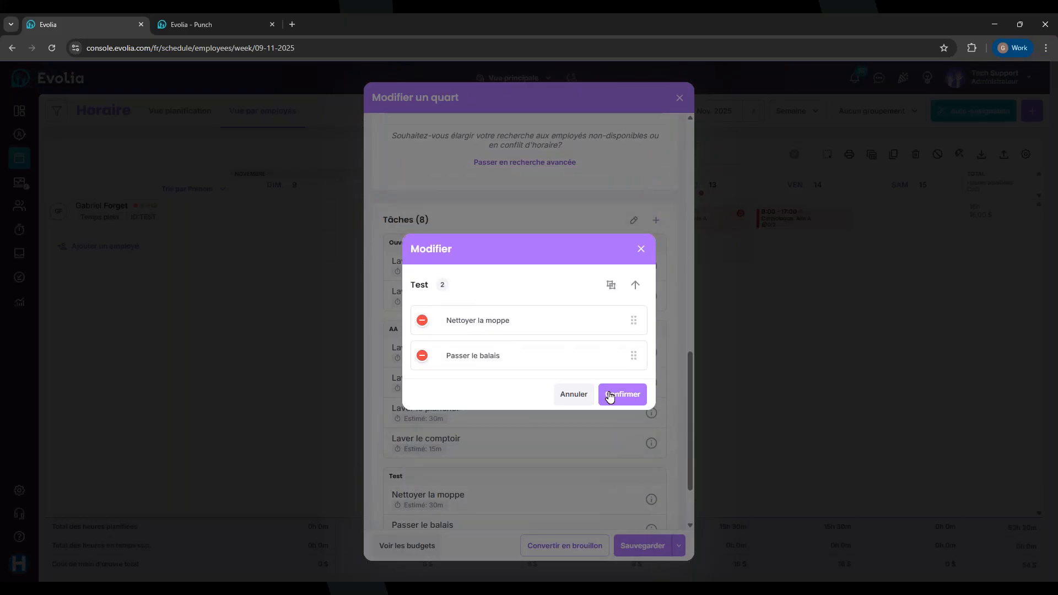
left_click(608, 395)
scroll(501, 253, "up", 10)
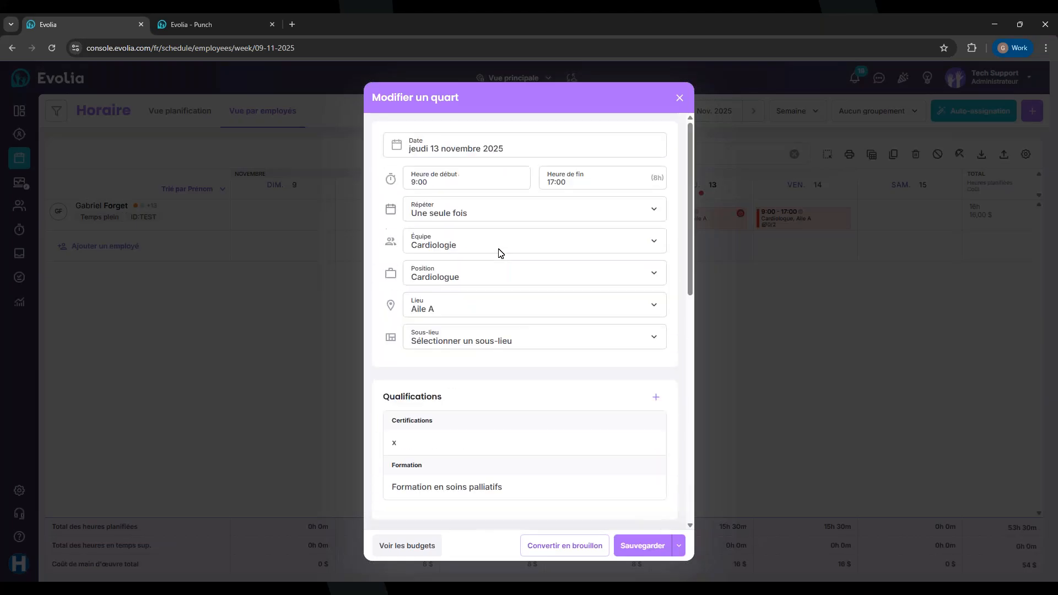
left_click(642, 544)
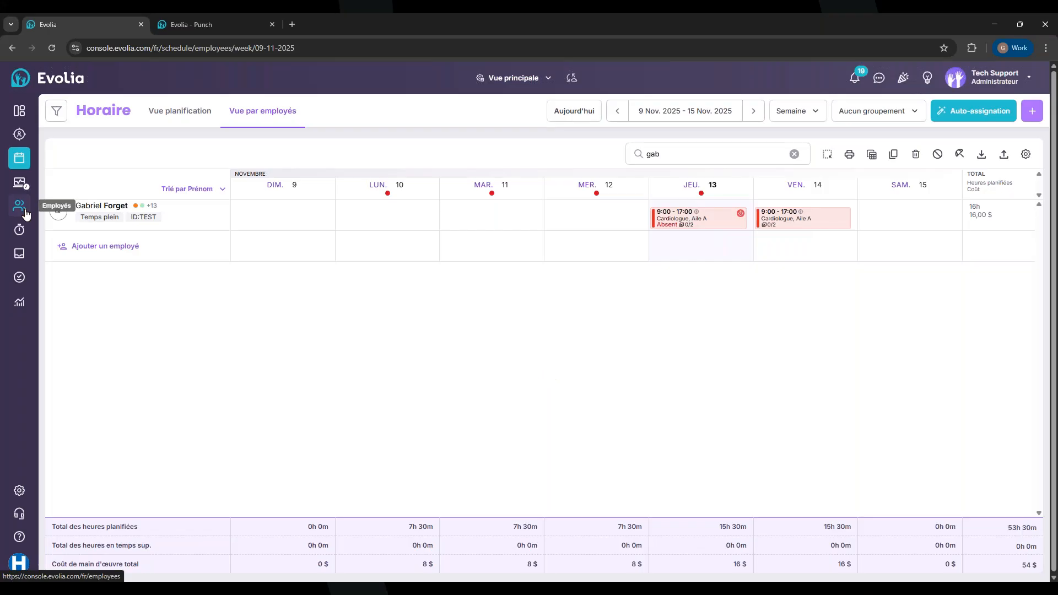
Open Employés and search for the employee by first name
left_click(24, 212)
left_click(757, 156)
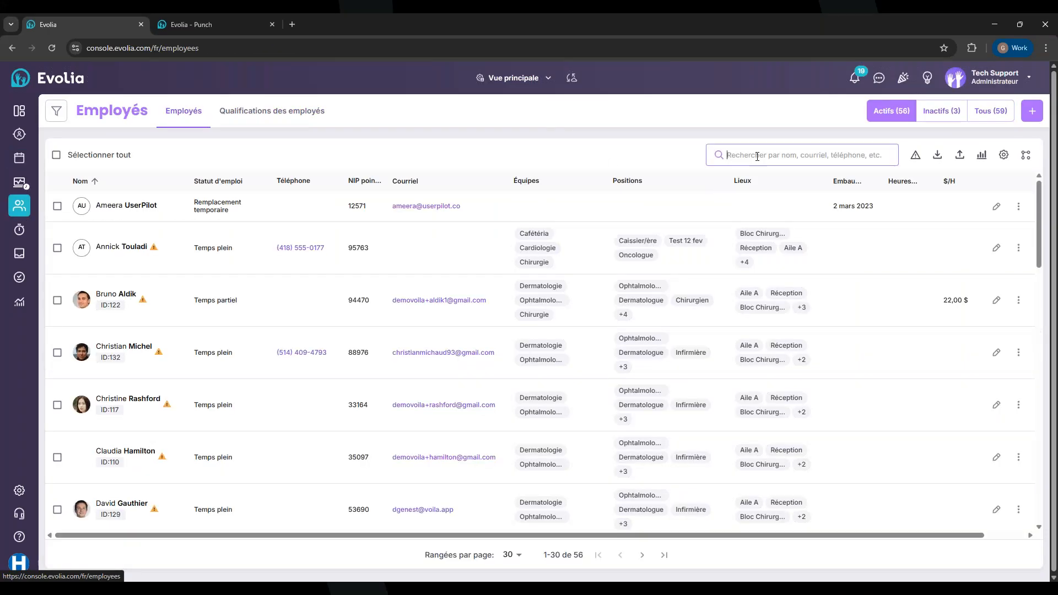
type("gabriel")
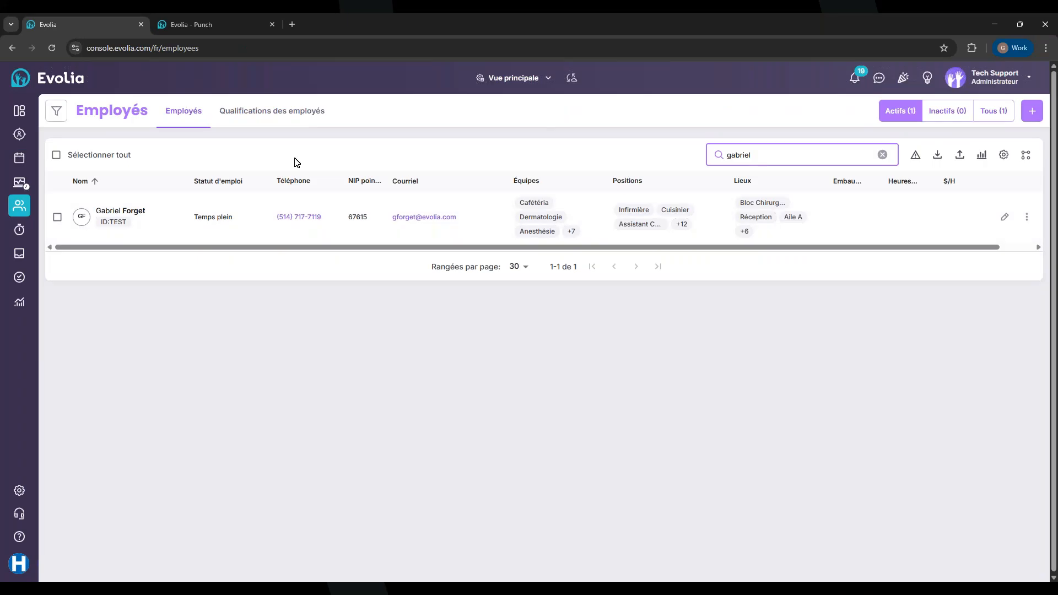
left_click(201, 26)
Enter the employee's PIN on the Punch pad to open the shift
left_click(576, 351)
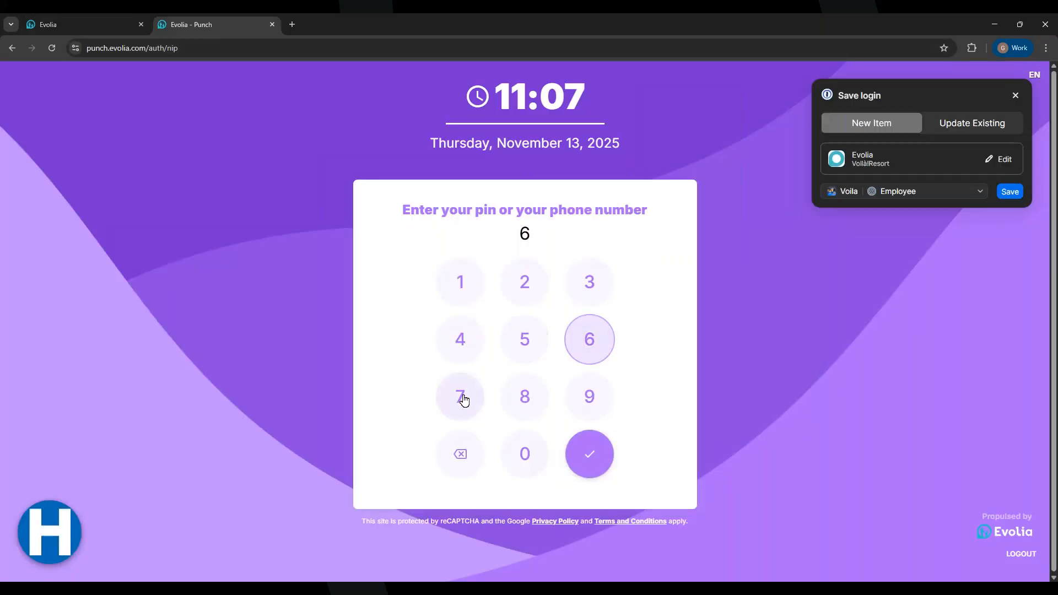
left_click(463, 398)
left_click(591, 344)
left_click(462, 291)
left_click(521, 337)
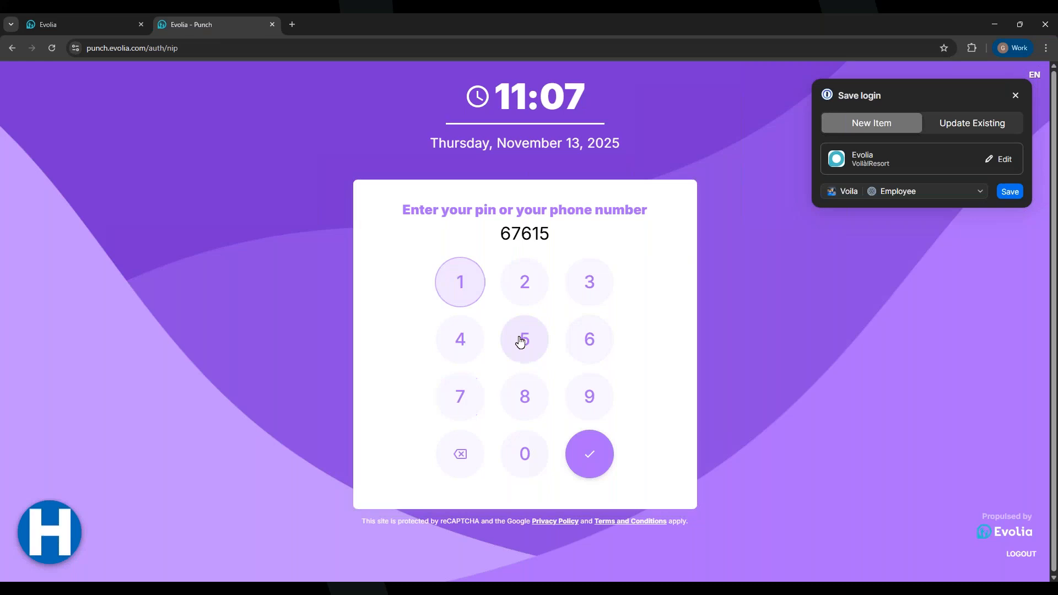
left_click(588, 447)
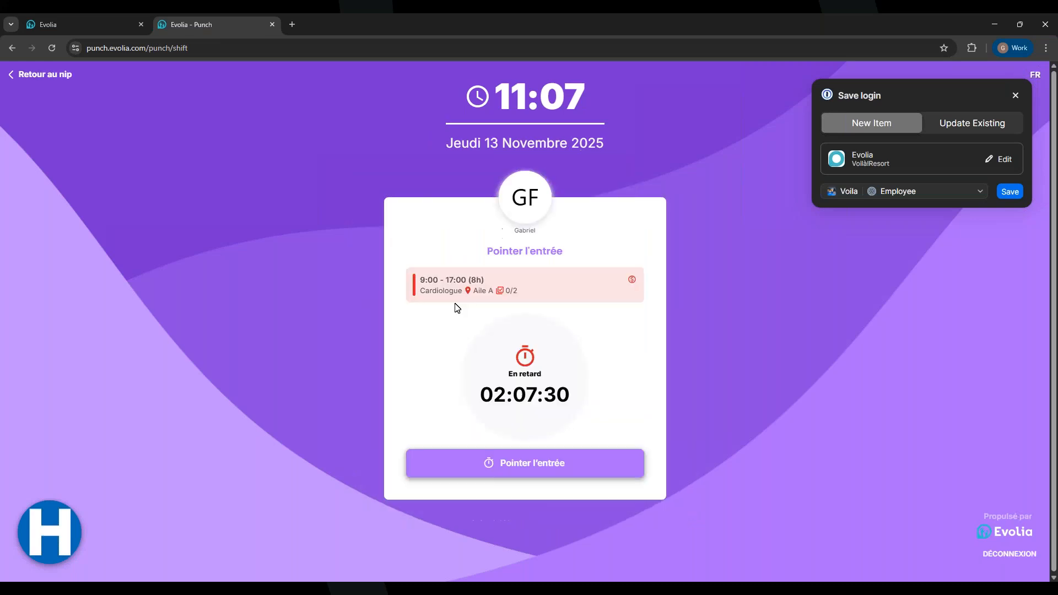
Clock in for the 9:00–17:00 Cardiologue shift with an entry photo, dismissing the save-login prompt
left_click(502, 477)
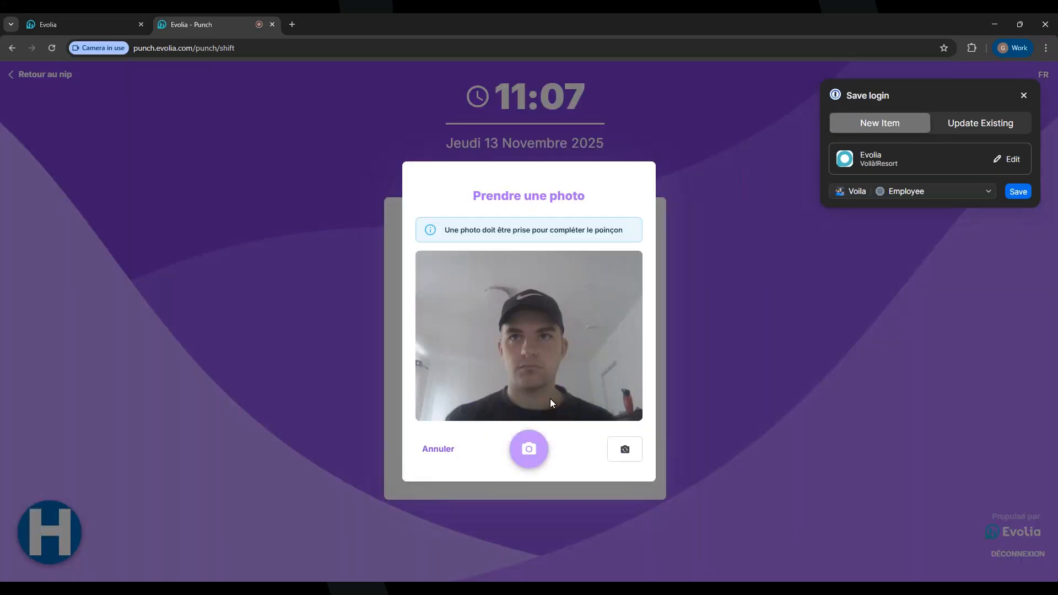
left_click(539, 458)
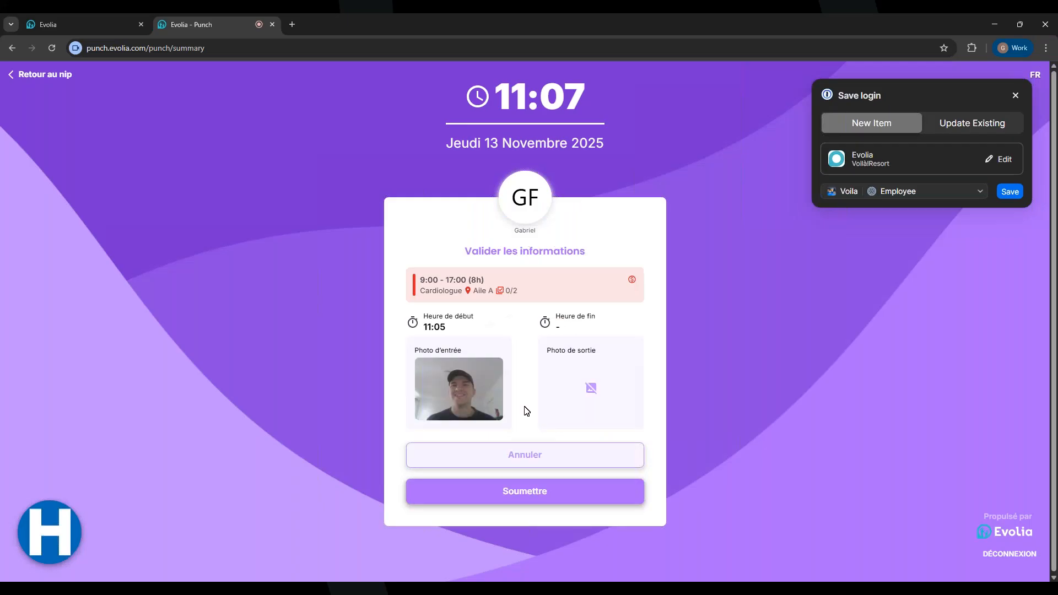
left_click(542, 494)
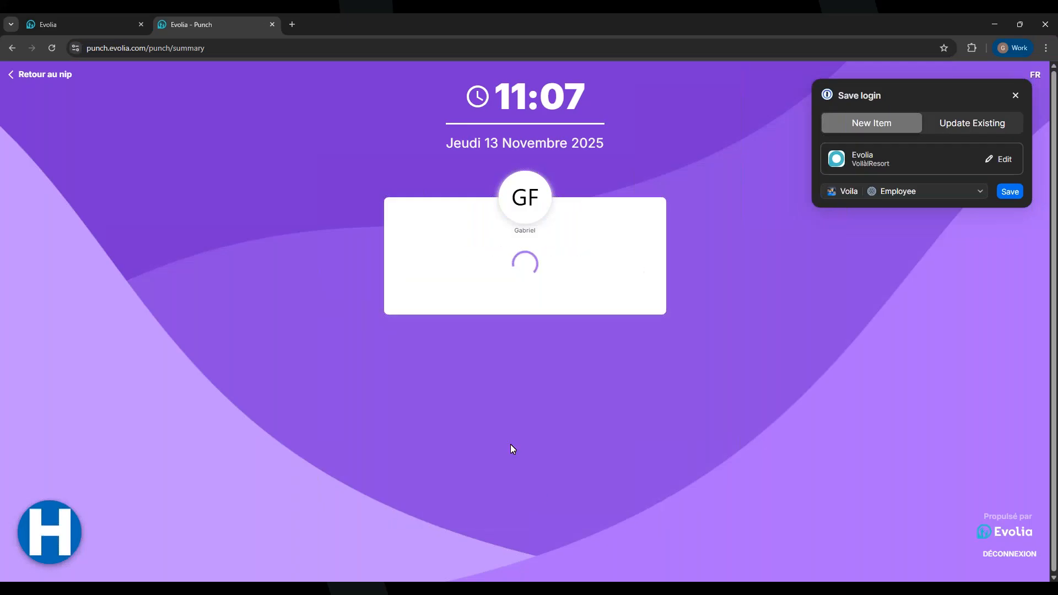
left_click(1015, 95)
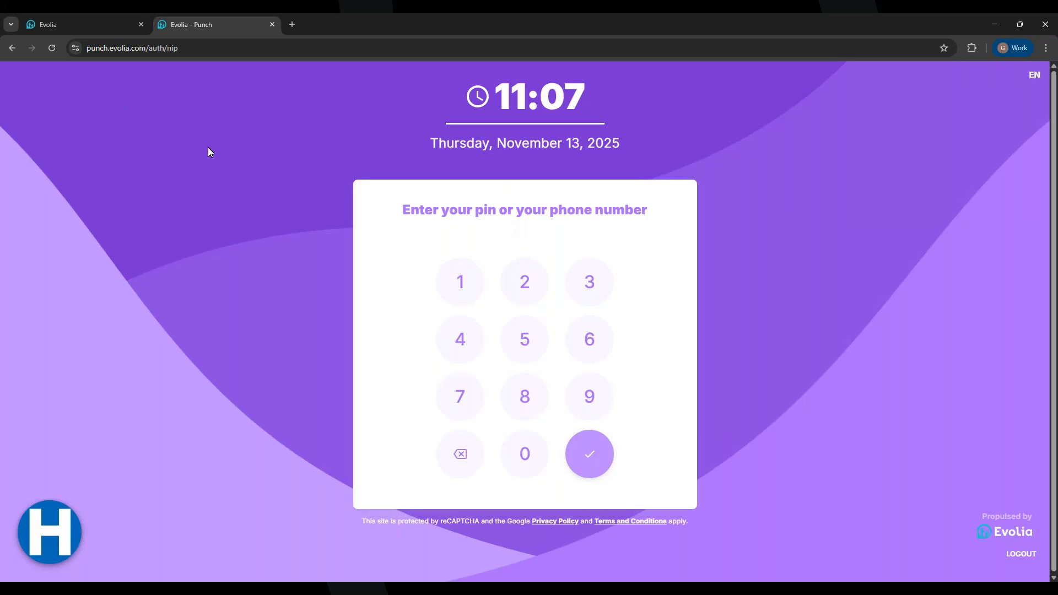
Return to the Punch PIN pad and re-enter the employee's PIN
left_click(70, 15)
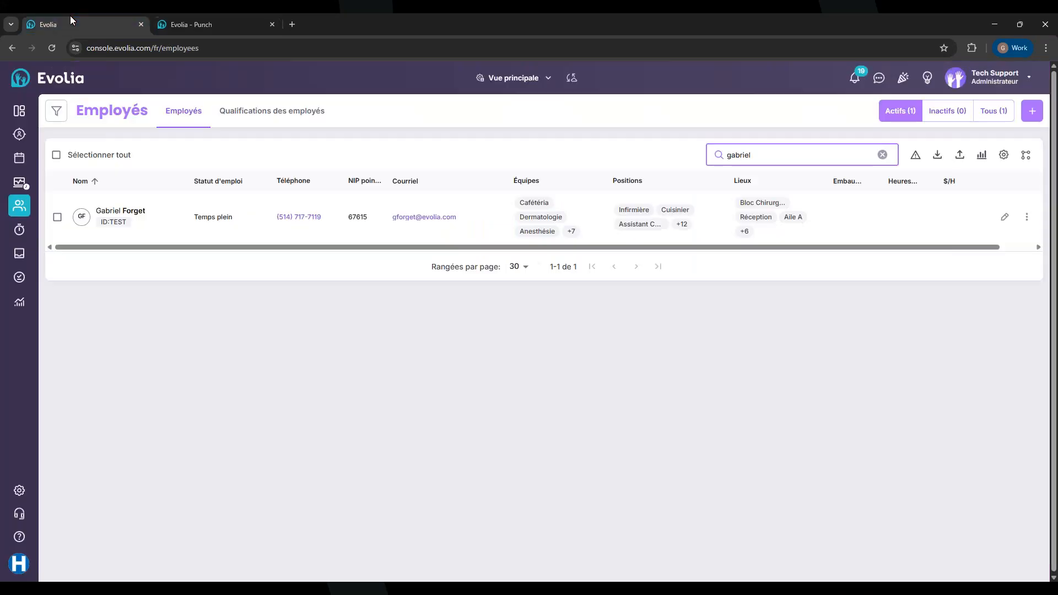
left_click(209, 17)
left_click(594, 346)
left_click(466, 397)
left_click(582, 355)
left_click(460, 288)
left_click(514, 331)
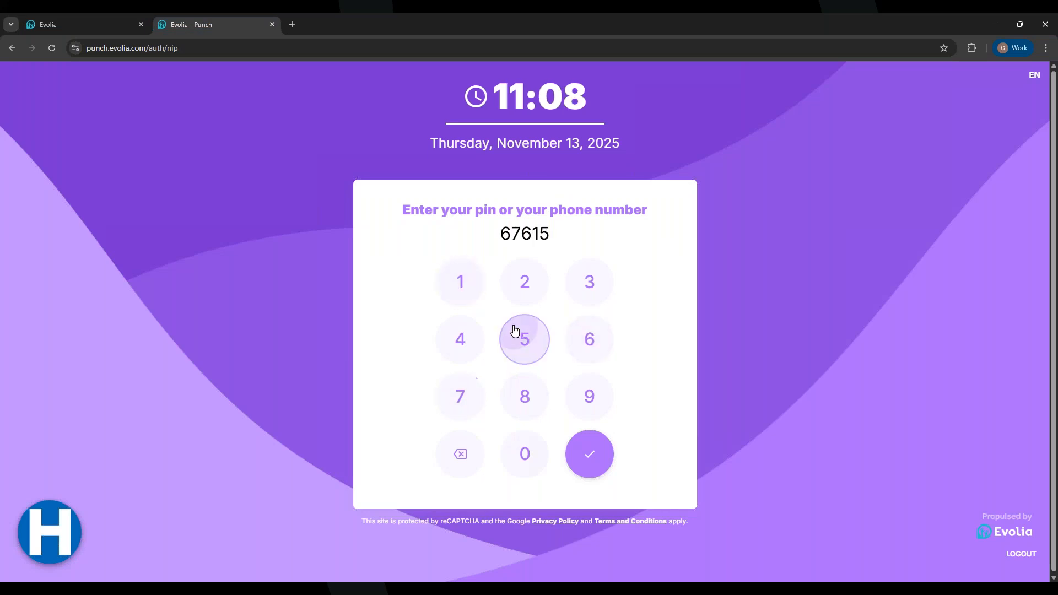
left_click(594, 473)
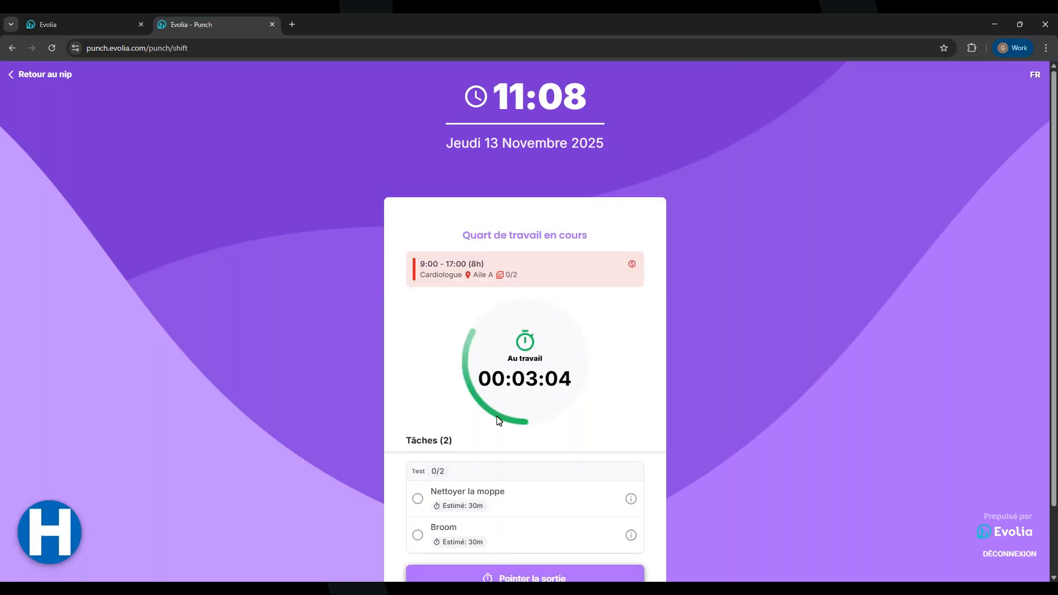
Mark the Broom task completed with a 45-minute duration and a short note
scroll(495, 424, "down", 2)
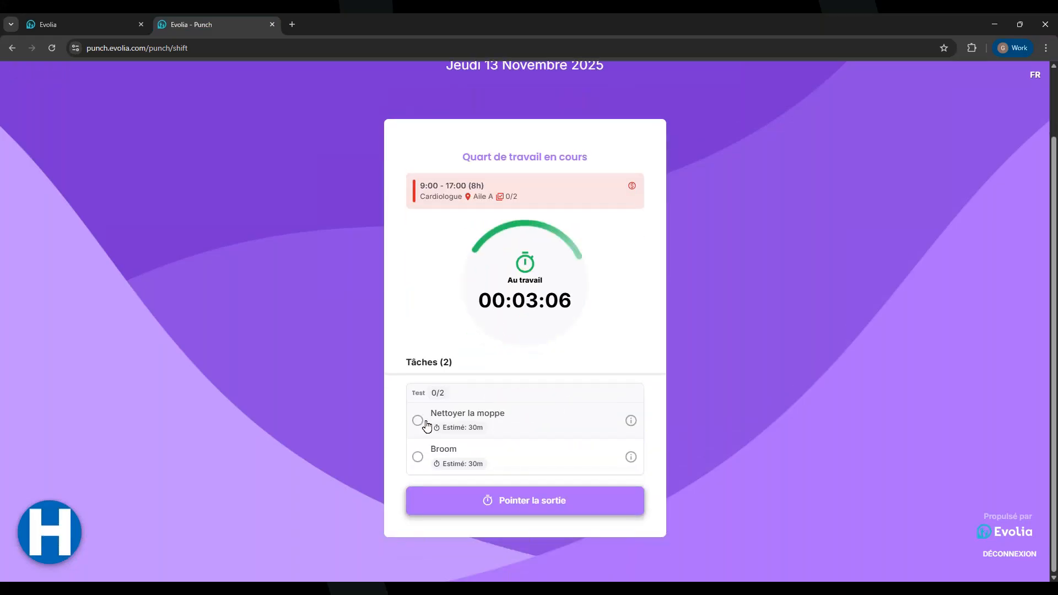
left_click(417, 472)
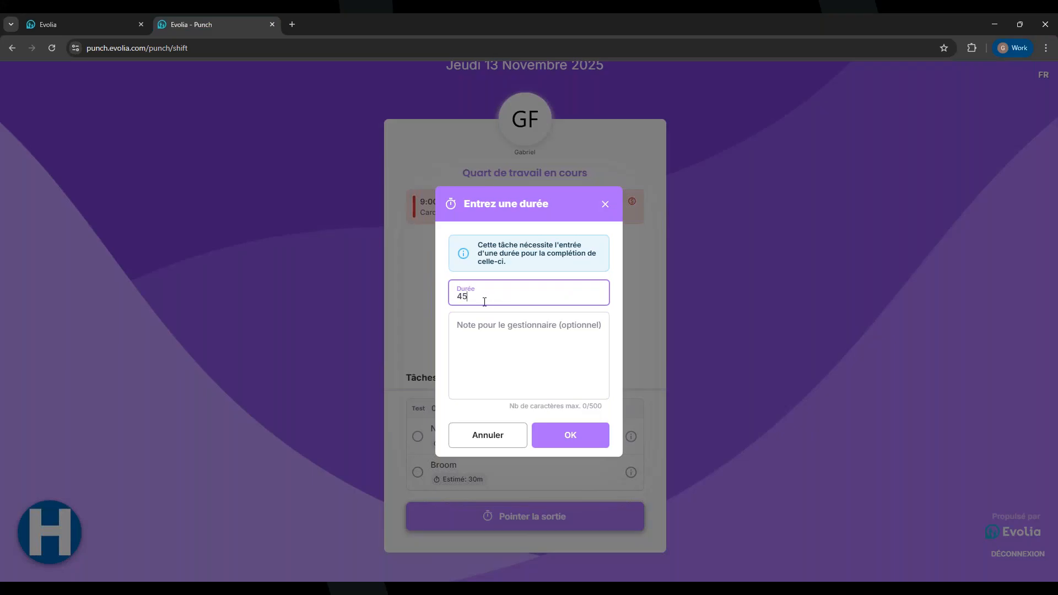
left_click(464, 326)
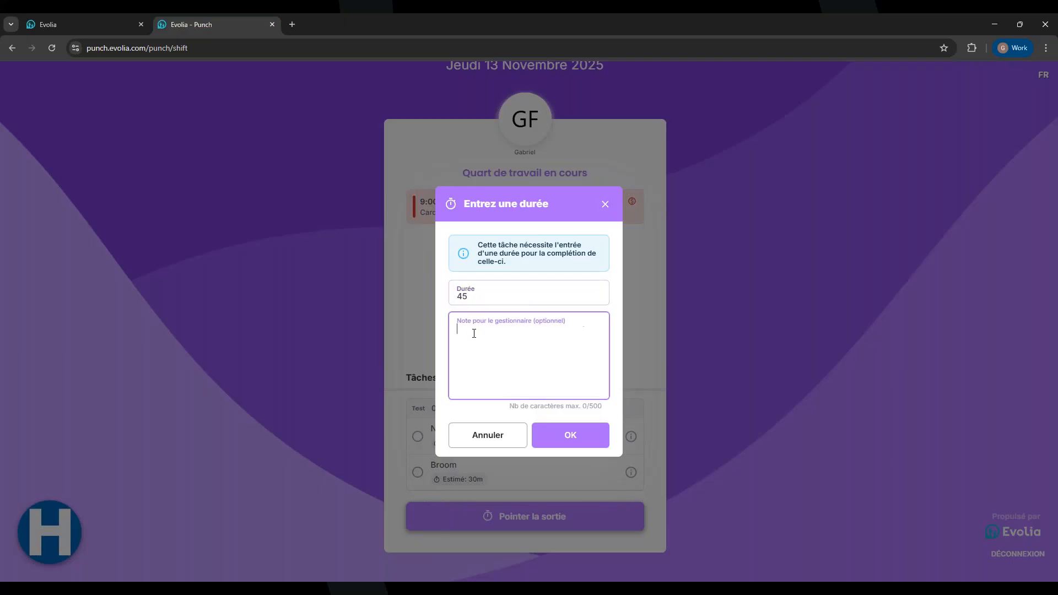
left_click(475, 300)
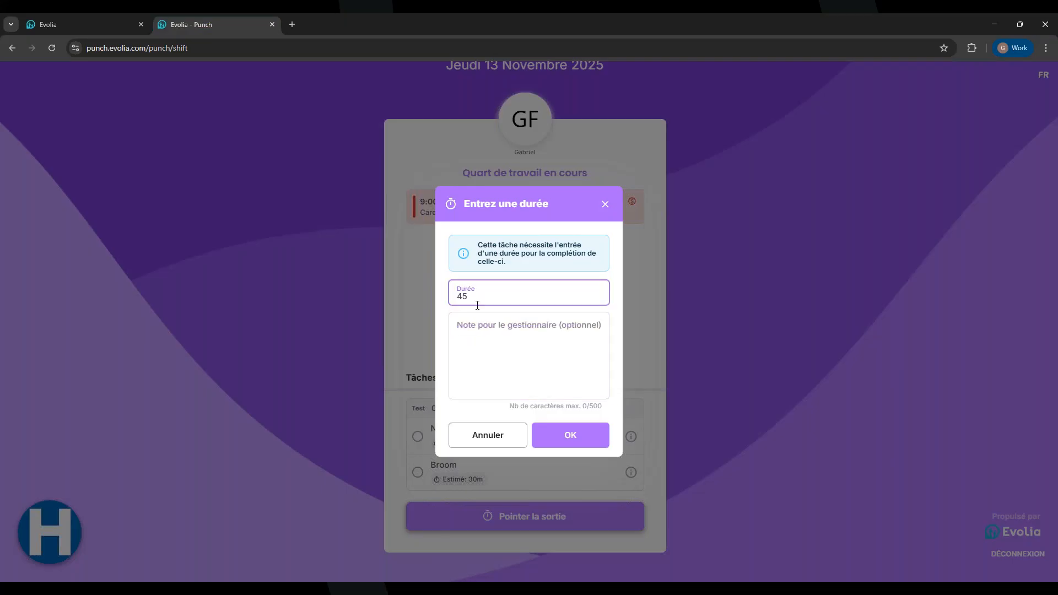
left_click(483, 334)
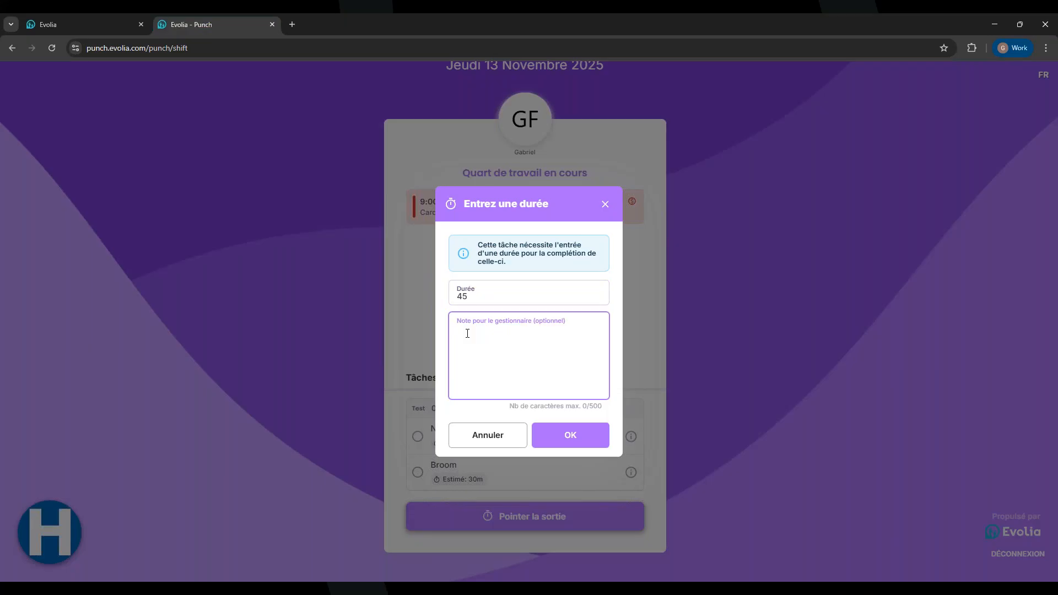
type("Tes")
left_click(556, 437)
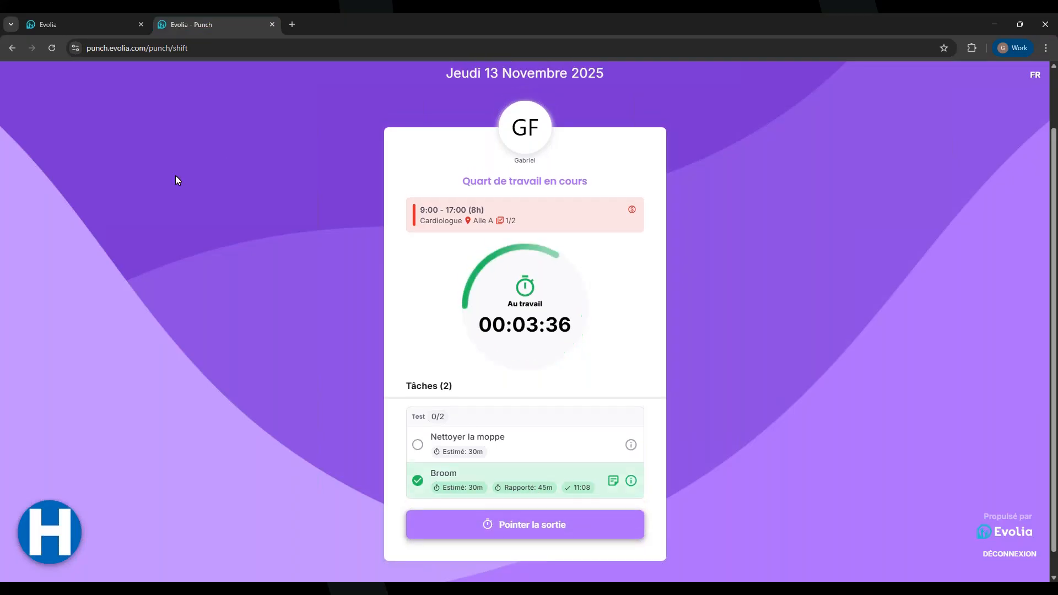
scroll(177, 176, "up", 2)
scroll(518, 427, "down", 2)
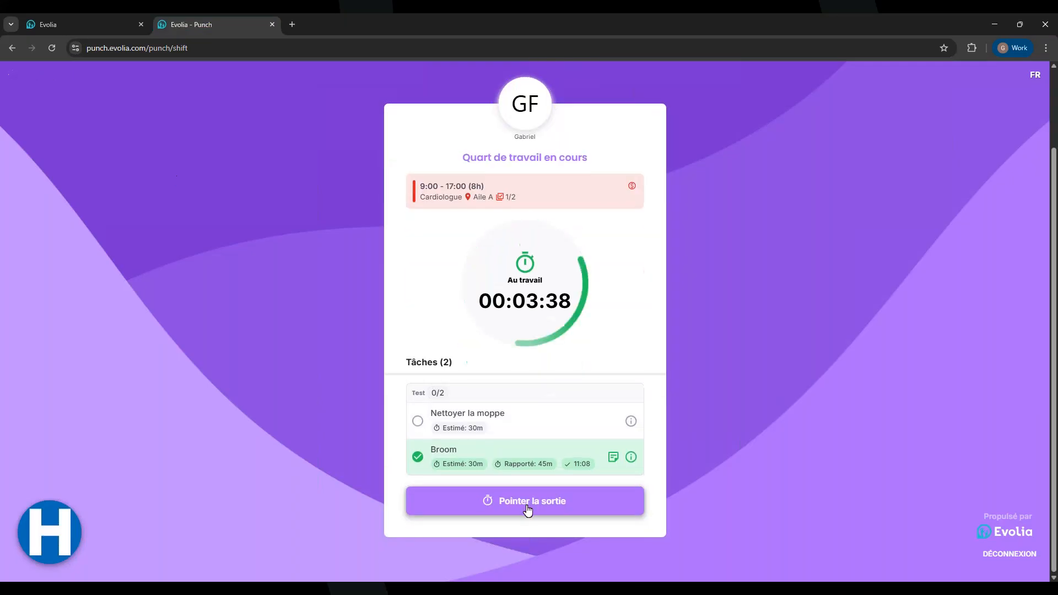
scroll(523, 395, "up", 2)
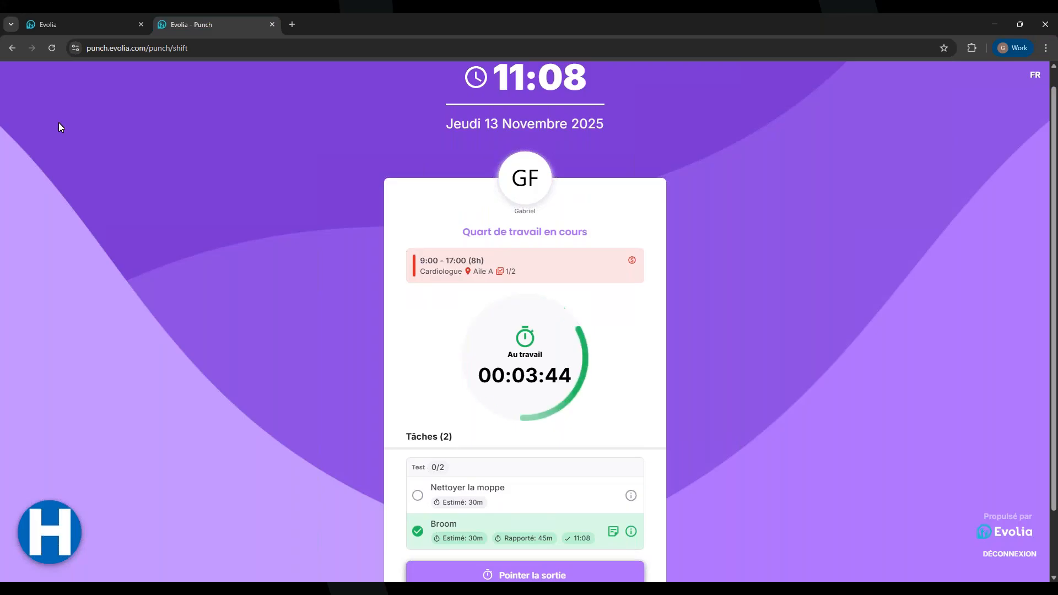
scroll(59, 117, "up", 1)
left_click(40, 76)
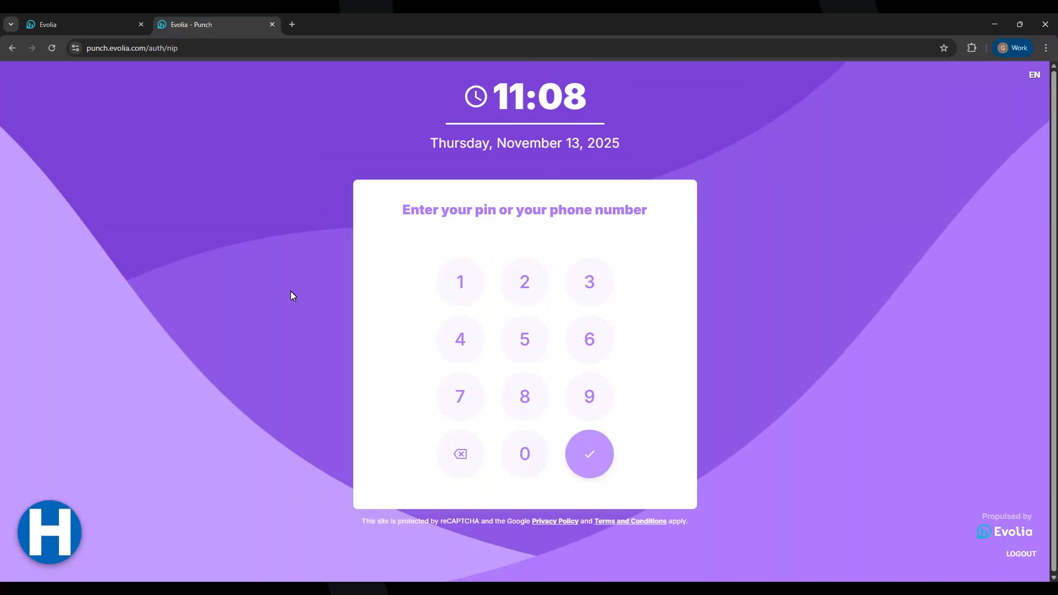
left_click(48, 25)
left_click(190, 23)
left_click(592, 354)
left_click(463, 399)
left_click(601, 349)
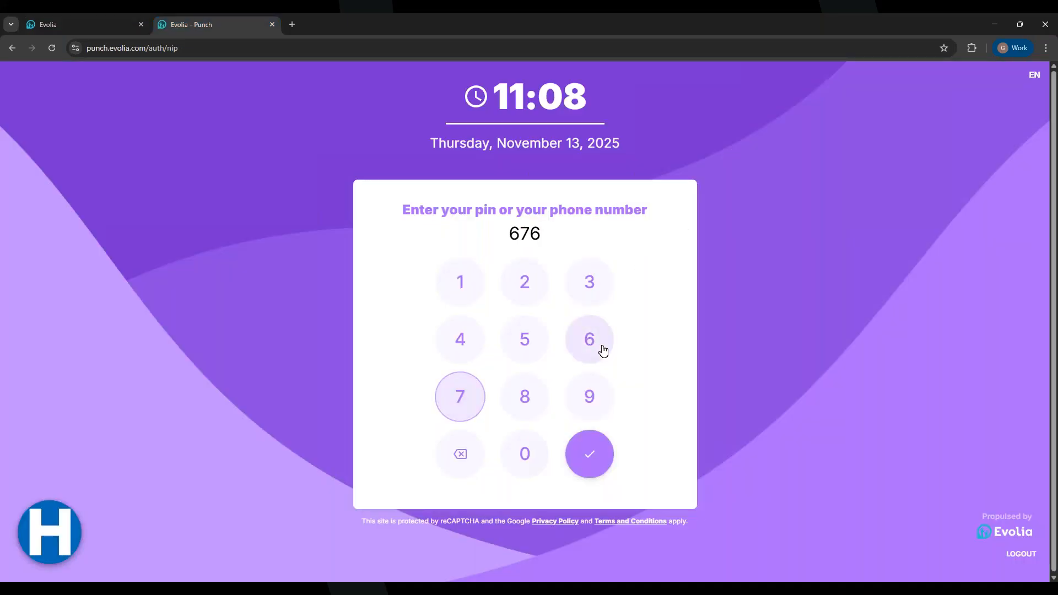
left_click(454, 272)
left_click(529, 337)
left_click(585, 443)
scroll(529, 402, "down", 2)
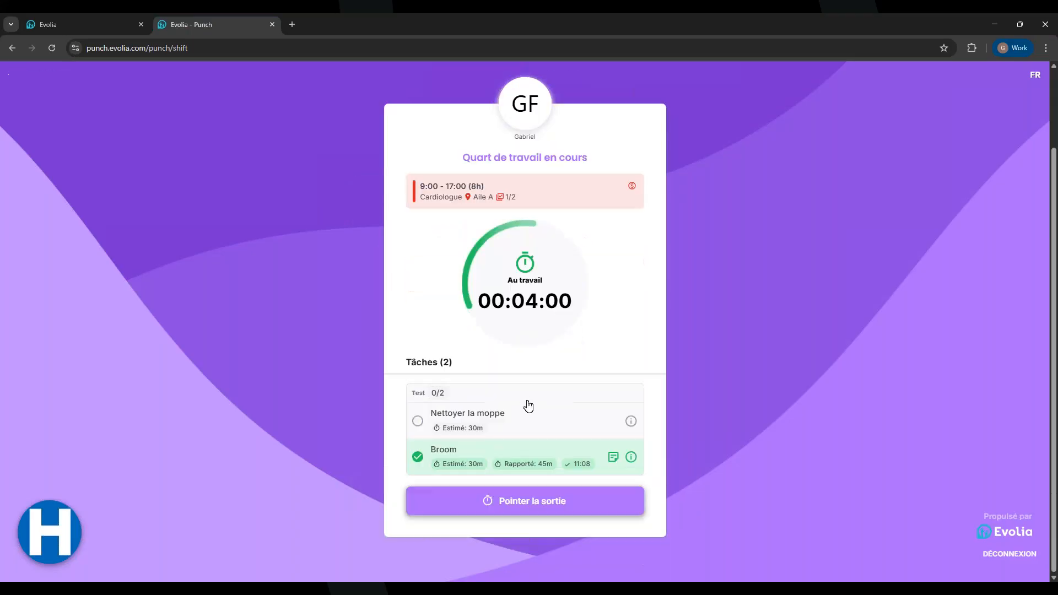
Clock out despite unfinished Nettoyer la moppe, answering the early-leave question and taking an exit photo
left_click(483, 508)
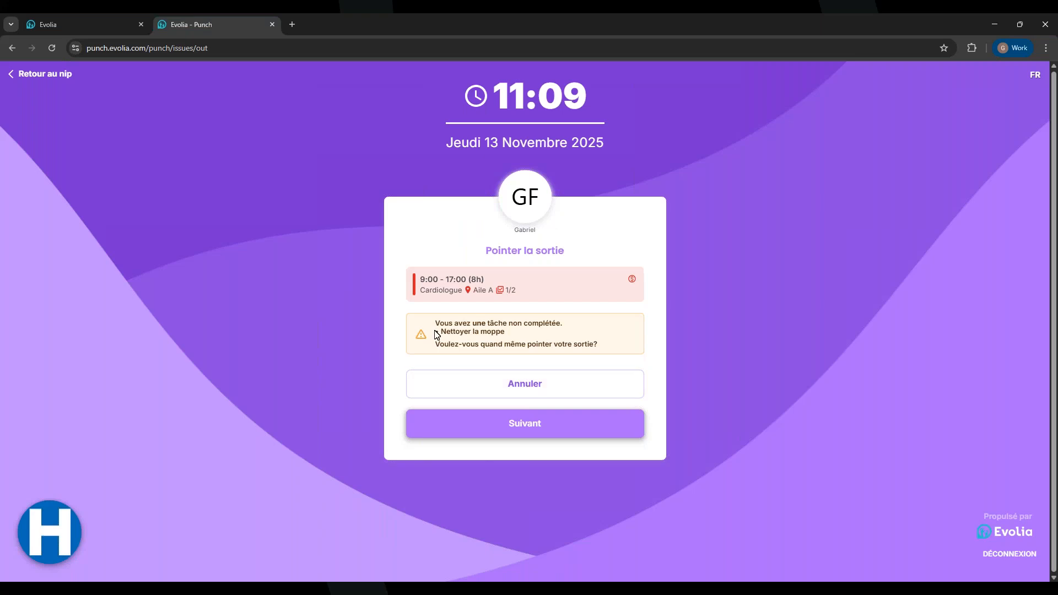
left_click_drag(435, 327, 571, 342)
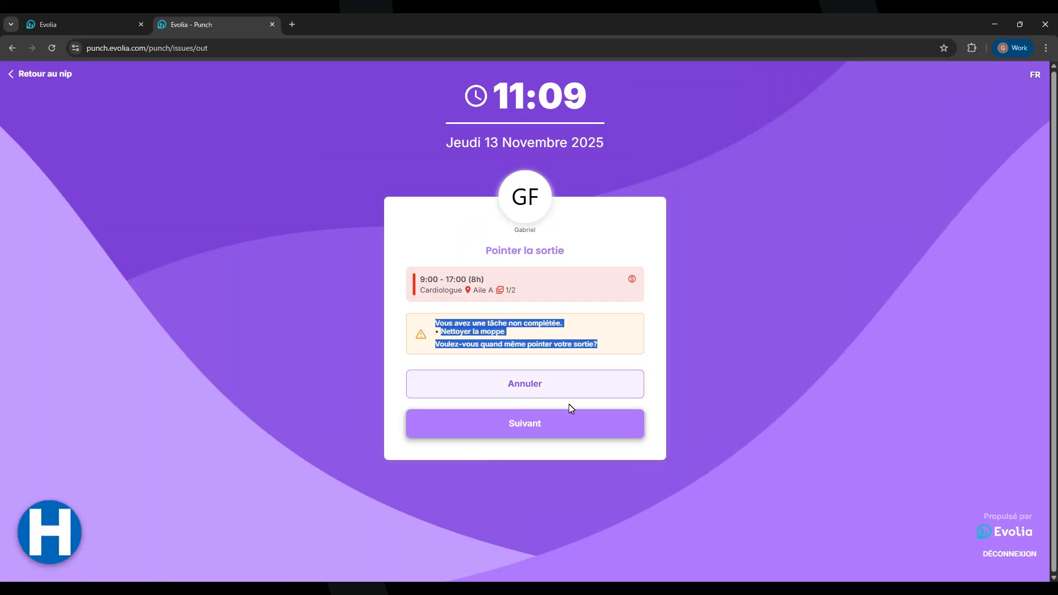
left_click(557, 425)
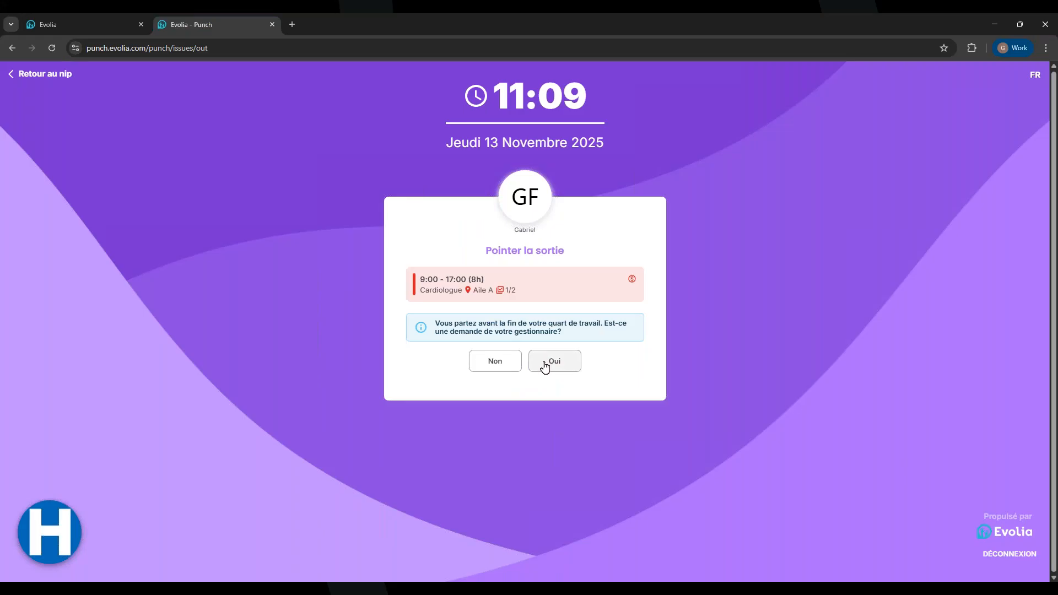
left_click(502, 362)
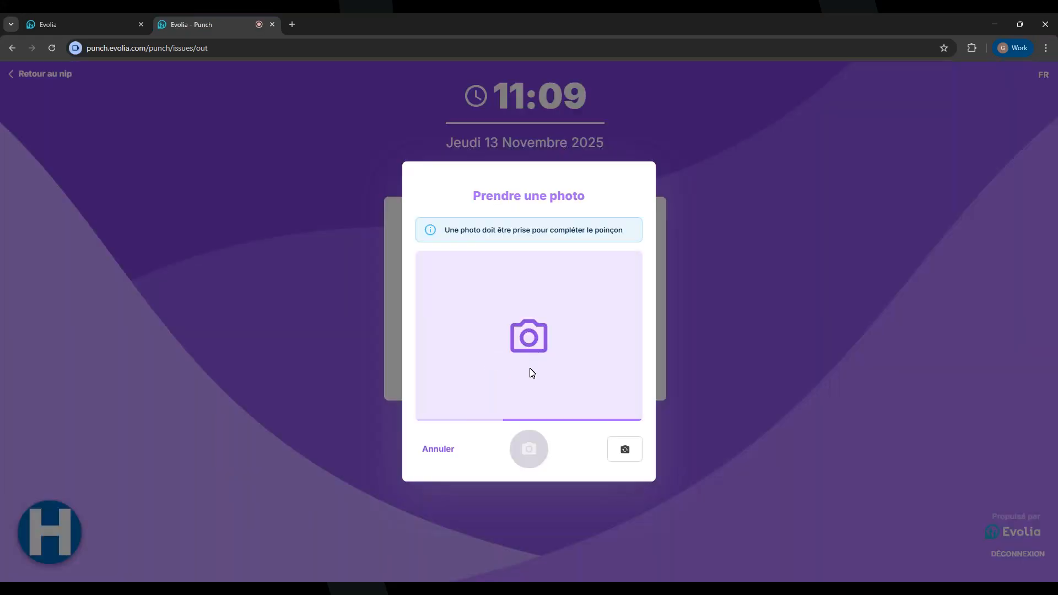
left_click(526, 448)
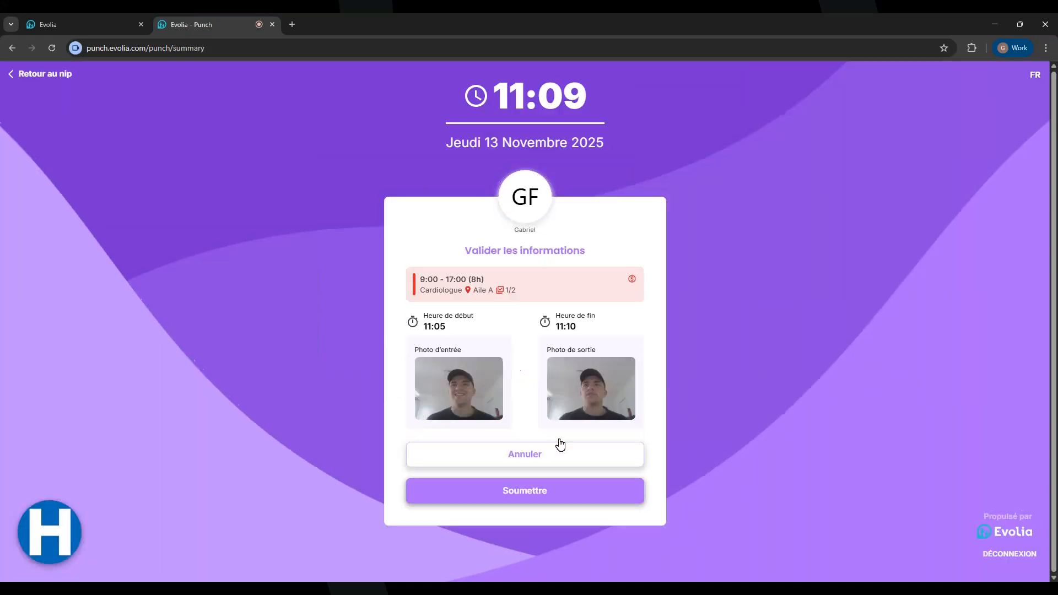
left_click(522, 493)
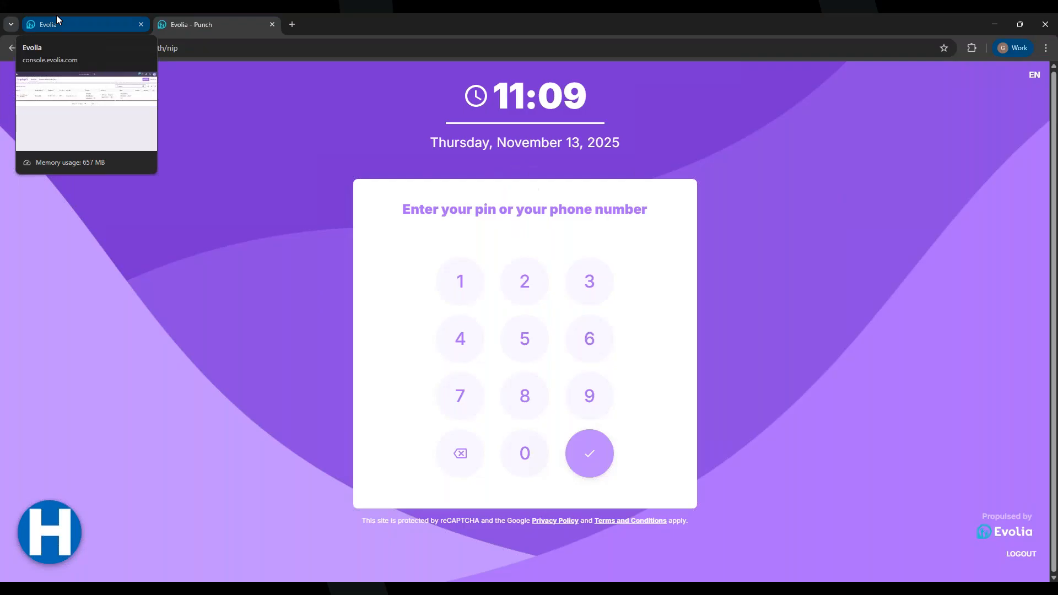
Review the 13 November shift's two tasks under 'Quarts avec tâches non complétées', then close the panels
left_click(71, 18)
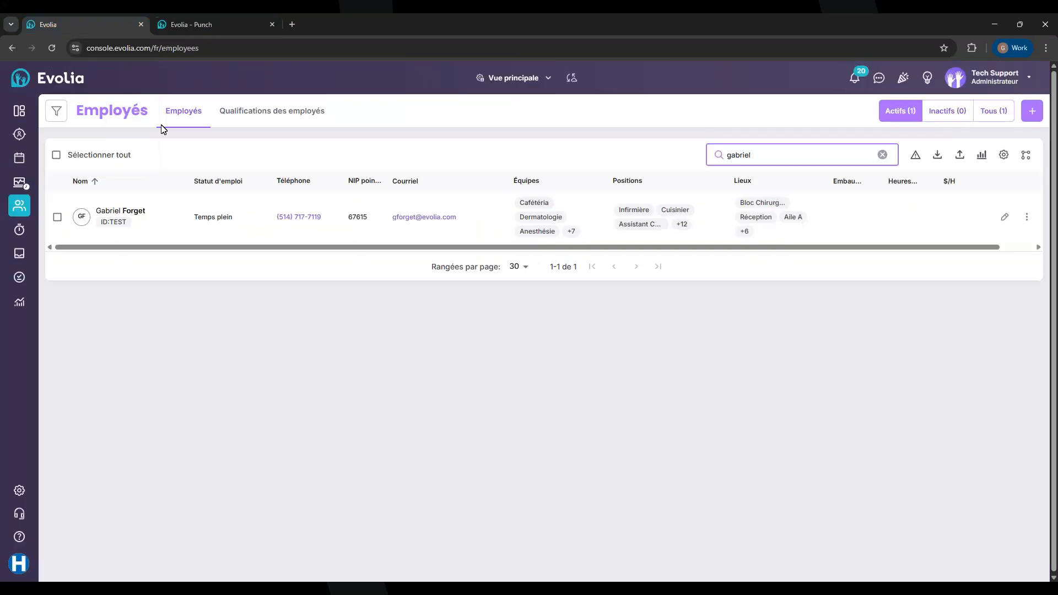
left_click(20, 110)
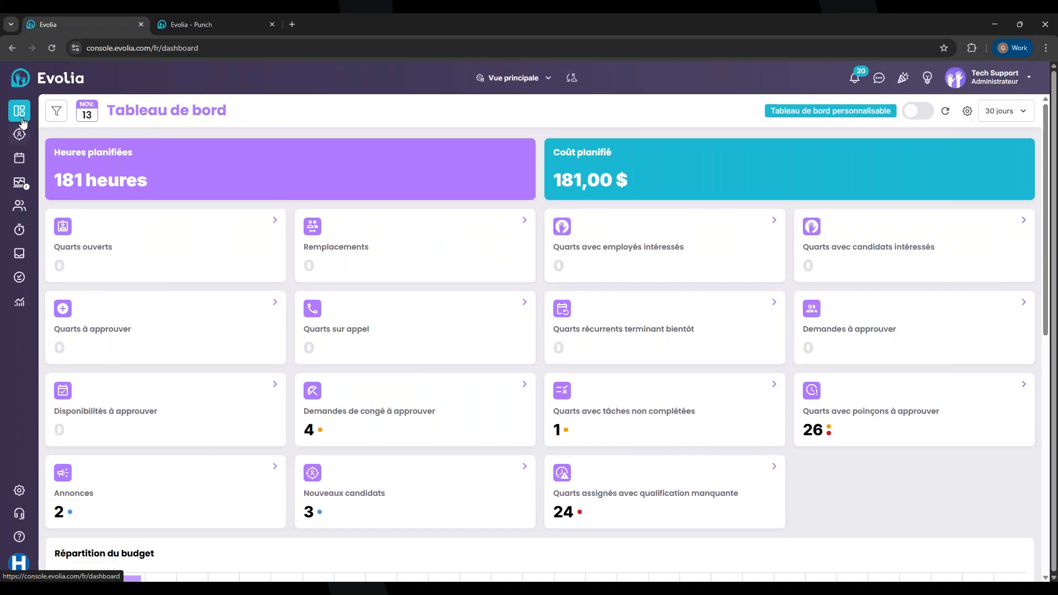
left_click(632, 424)
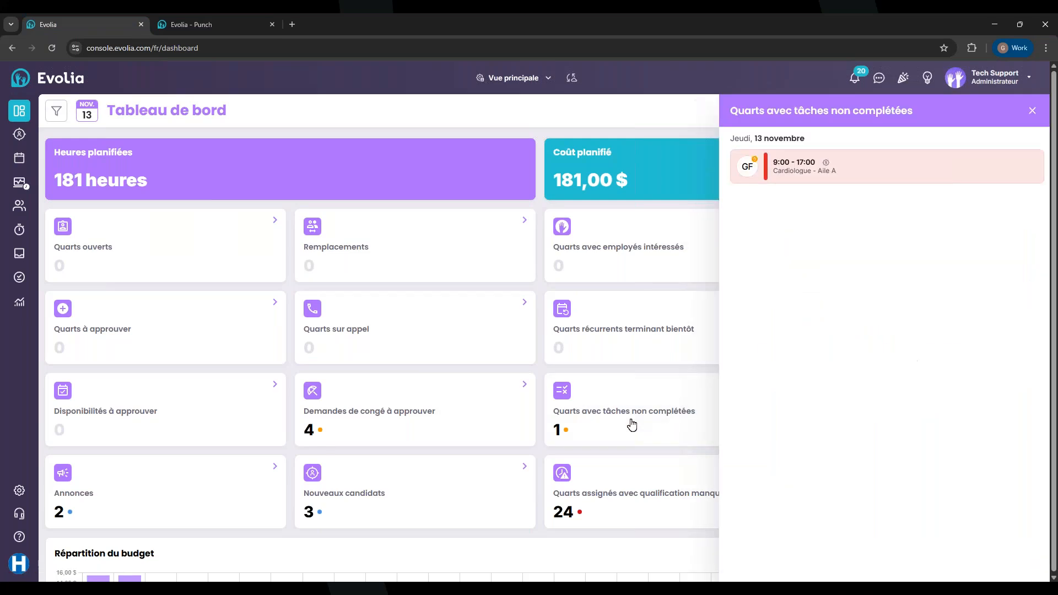
left_click(826, 176)
scroll(518, 377, "down", 4)
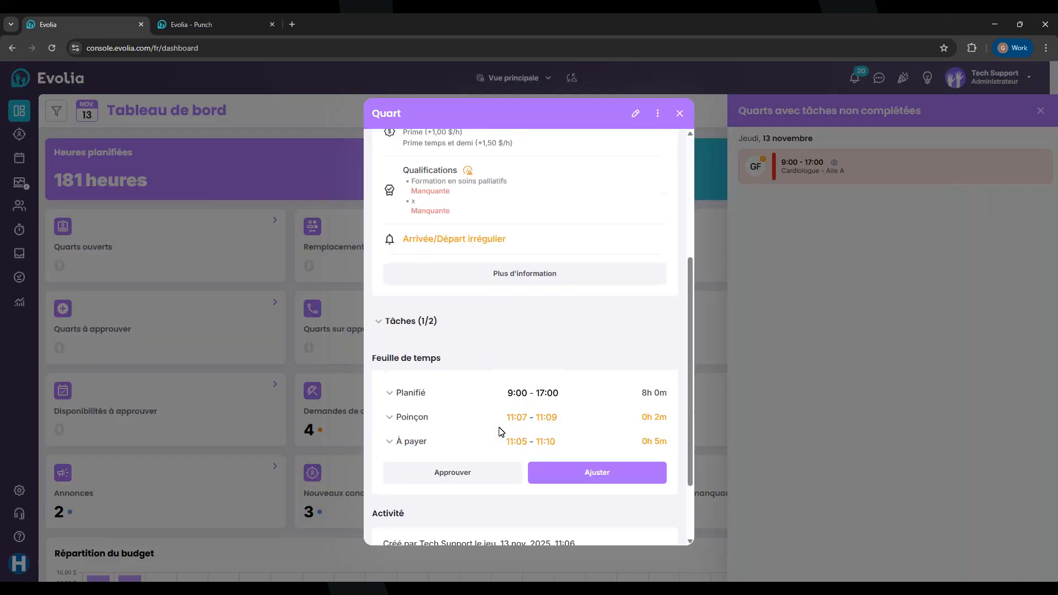
left_click(411, 307)
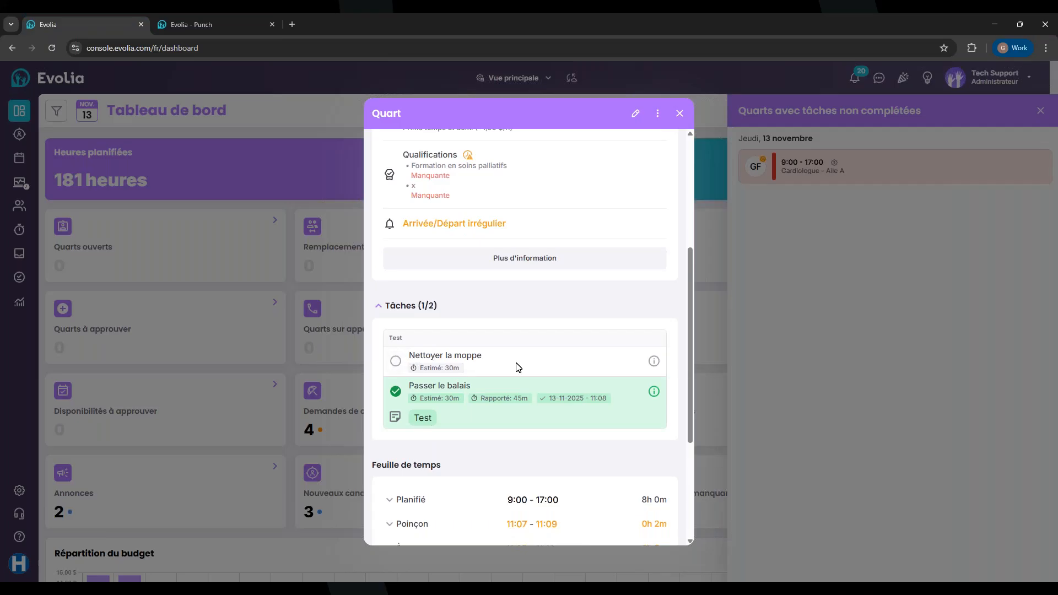
left_click(679, 115)
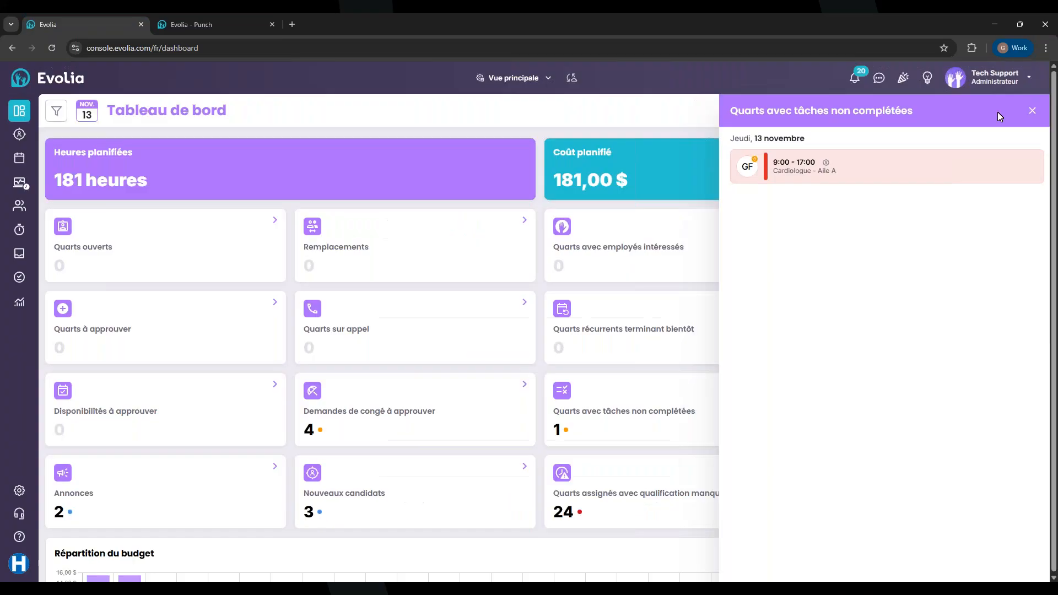
left_click(1027, 113)
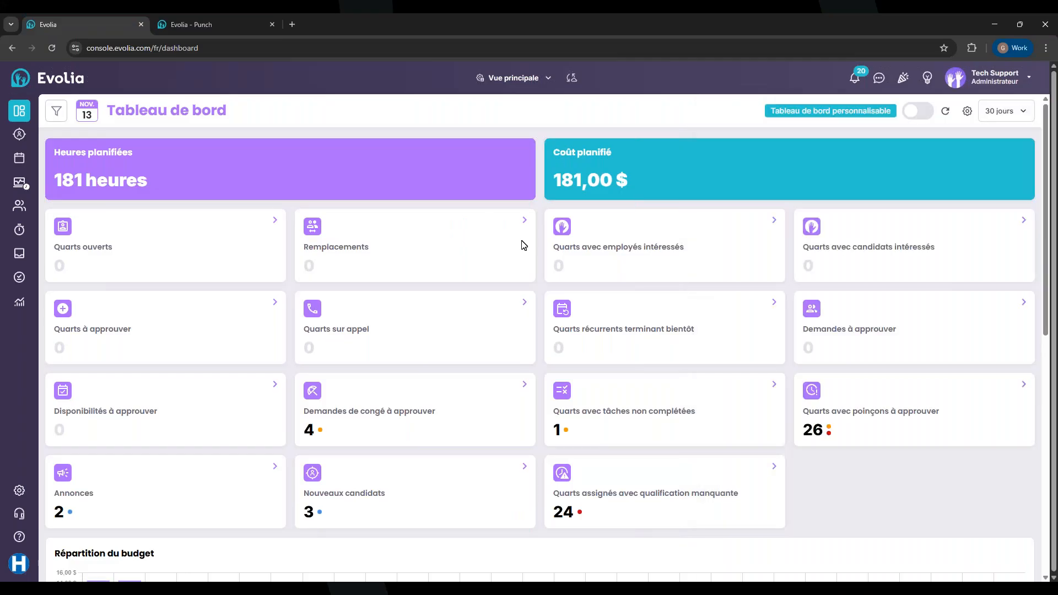
Open the Tâches report from Rapports, dismissing the promotion
left_click(17, 306)
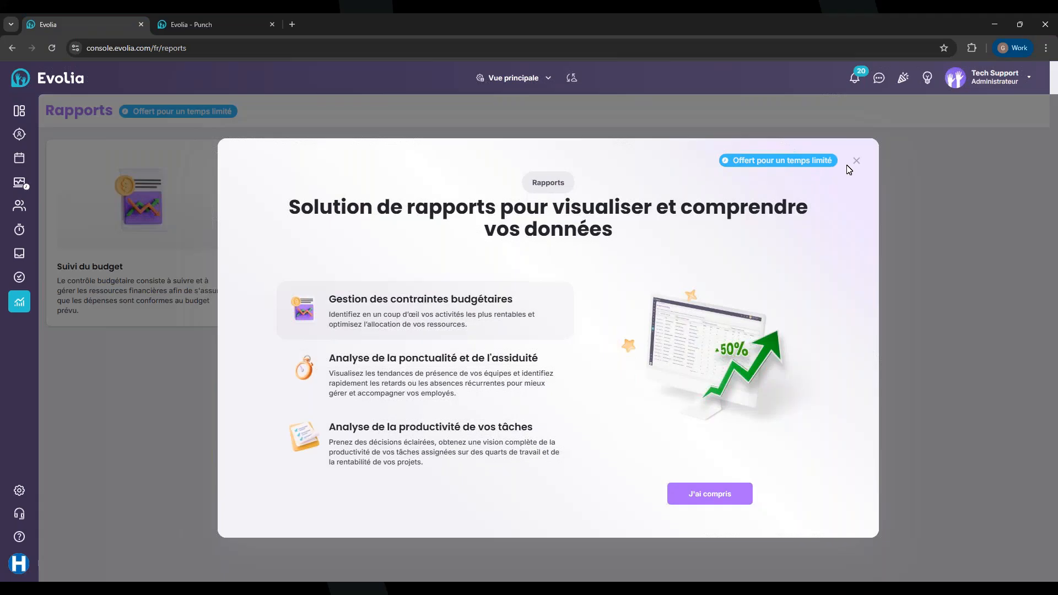
left_click(856, 161)
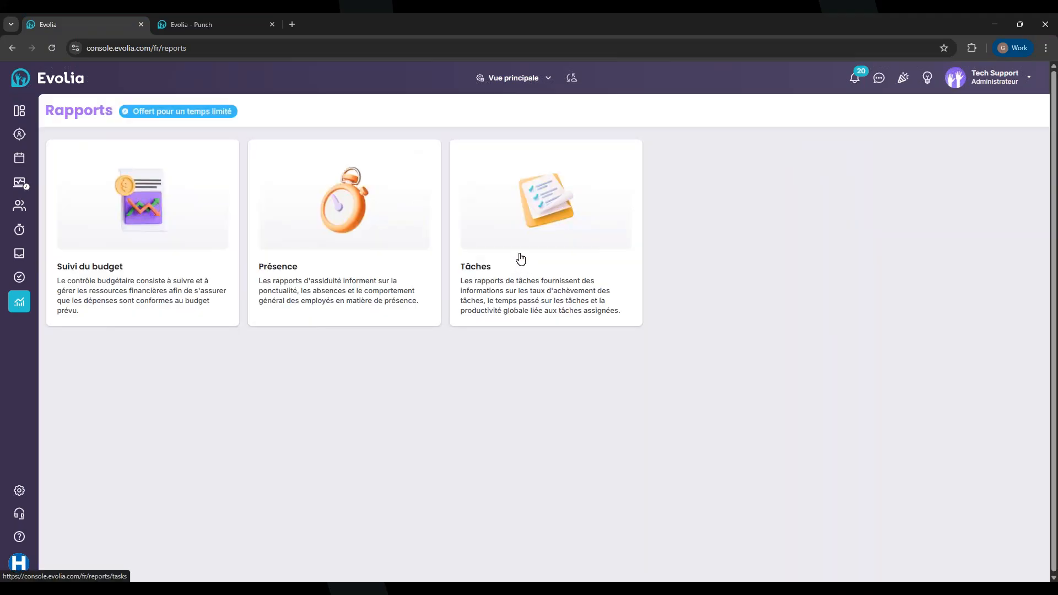
left_click(520, 258)
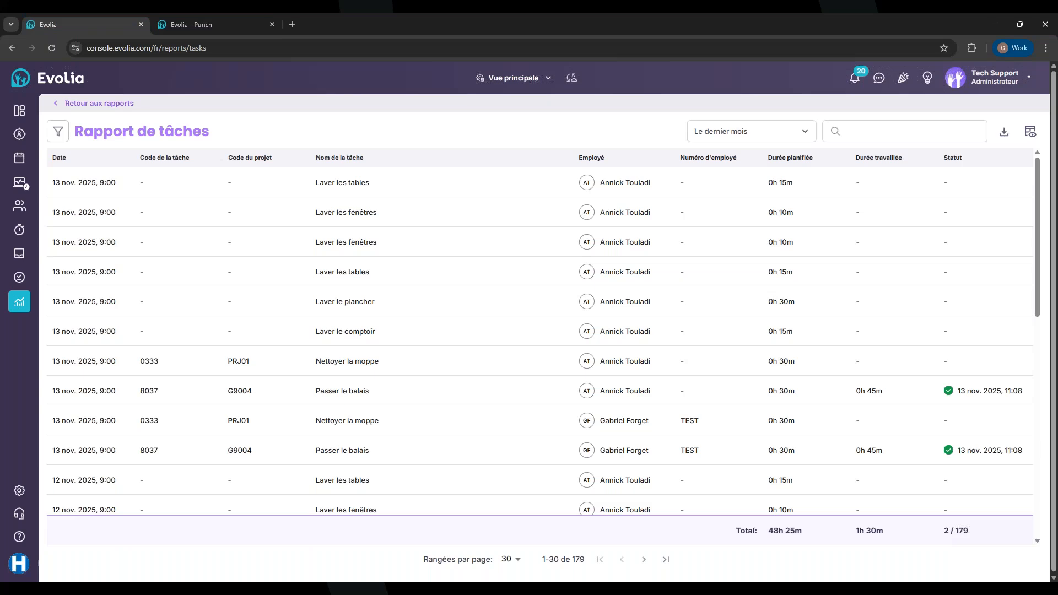
scroll(389, 237, "down", 1)
scroll(390, 238, "down", 9)
scroll(389, 238, "up", 7)
scroll(389, 238, "up", 3)
Sort the task report by date, newest first
left_click(60, 157)
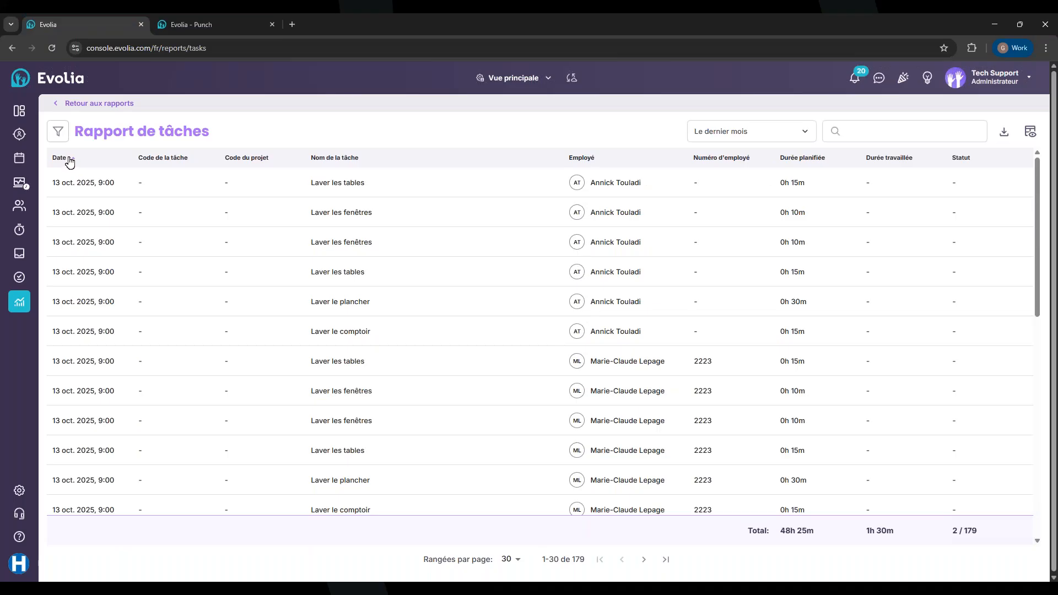
left_click(69, 160)
scroll(592, 268, "down", 1)
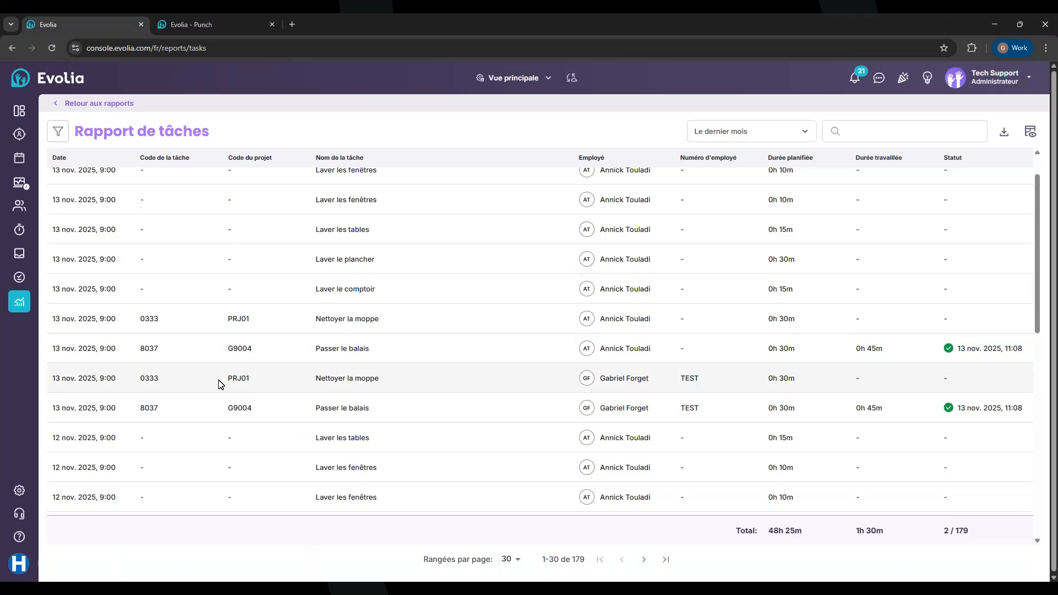
scroll(219, 384, "down", 1)
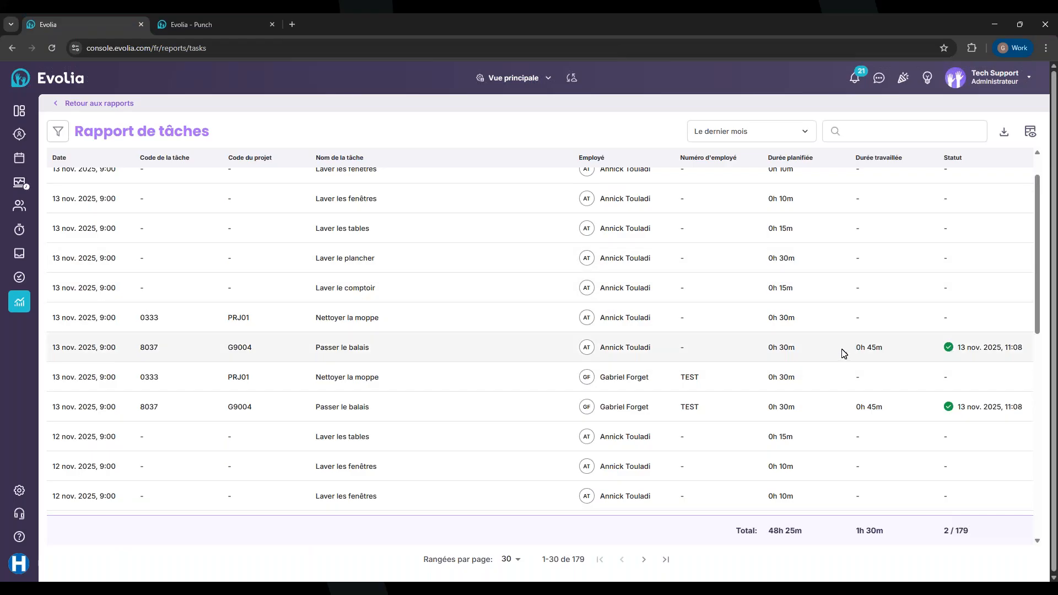
scroll(843, 352, "up", 2)
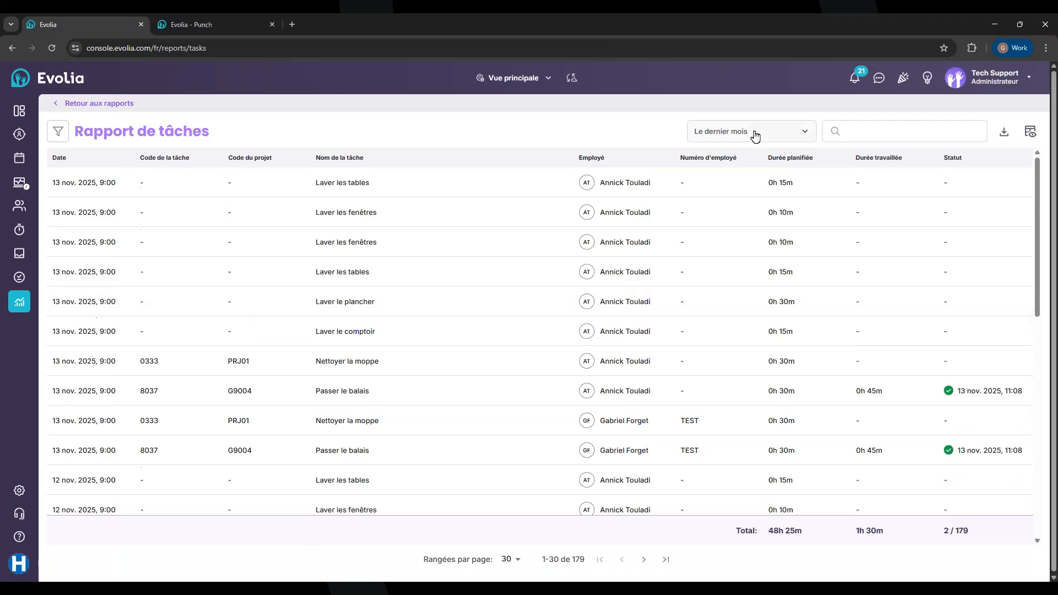
Apply a custom Personnalisé range of 9 to 15 November 2025 to the task report
left_click(752, 135)
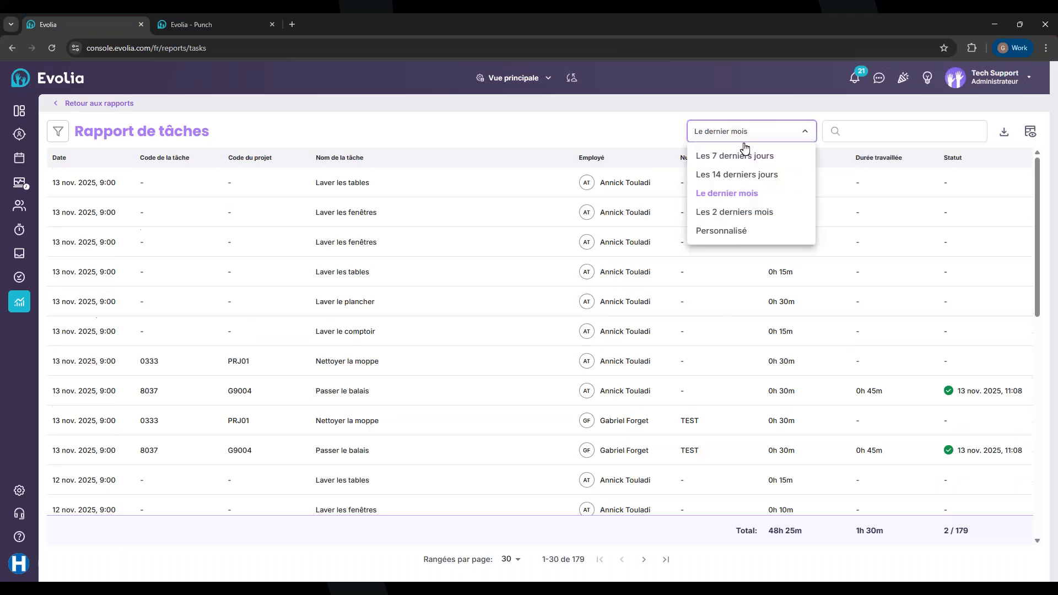
left_click(718, 232)
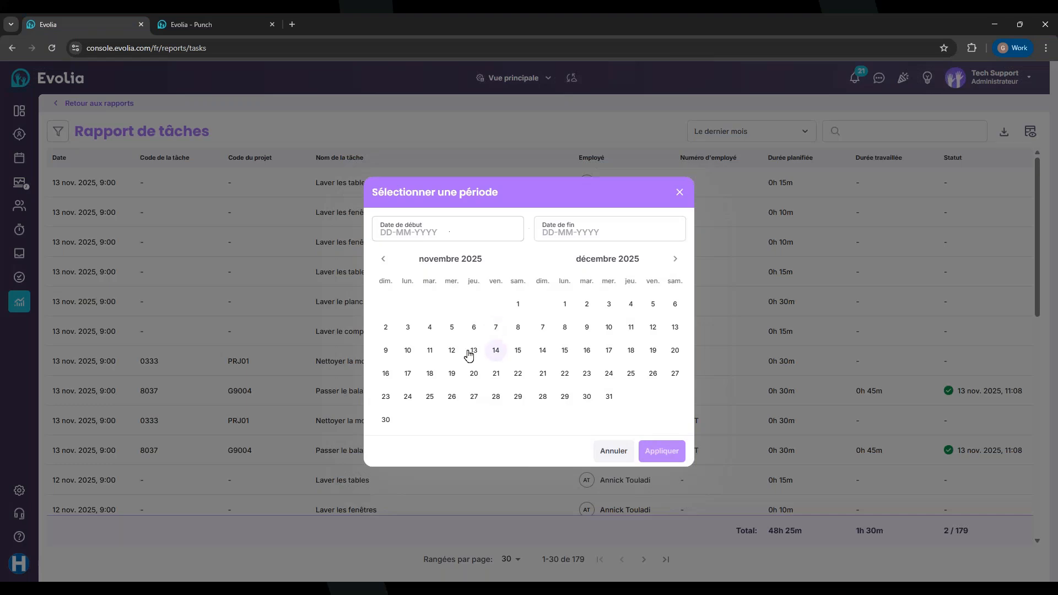
left_click(387, 352)
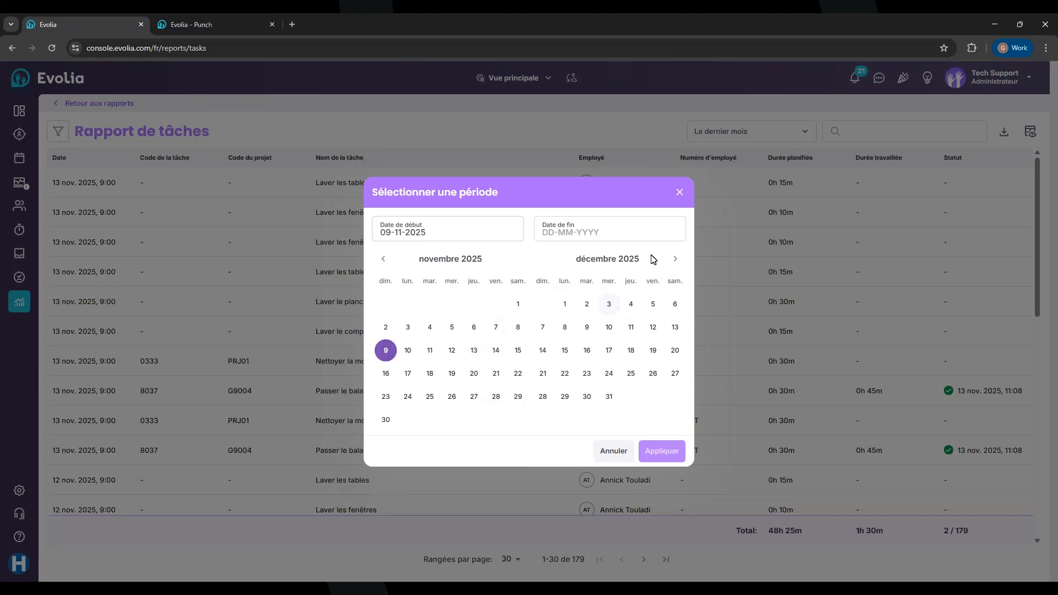
left_click(627, 238)
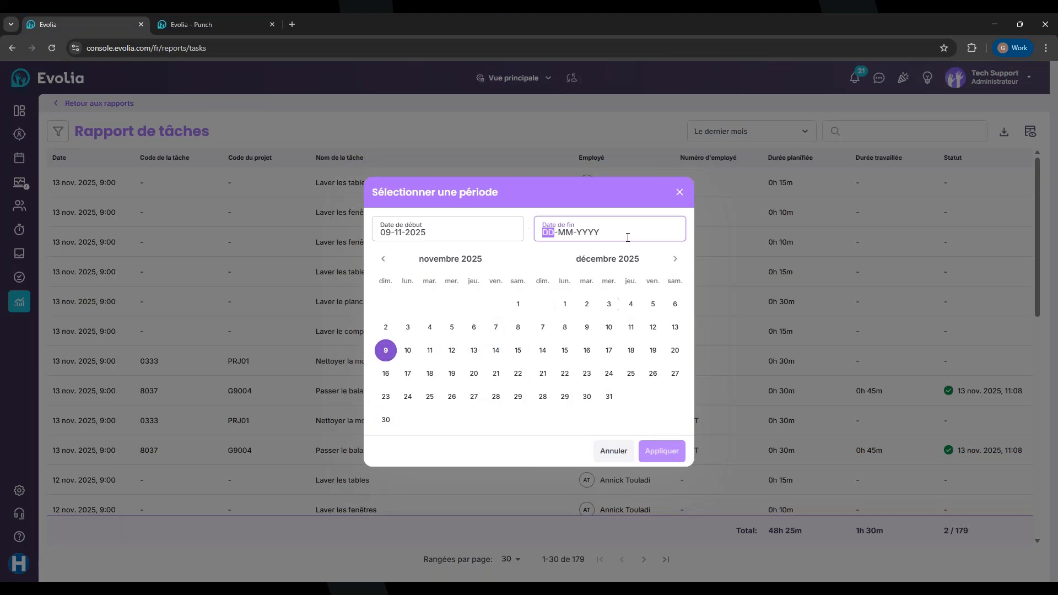
left_click(518, 350)
left_click(666, 455)
scroll(731, 281, "down", 2)
scroll(731, 281, "up", 2)
scroll(731, 281, "down", 3)
scroll(732, 281, "up", 3)
scroll(732, 281, "down", 2)
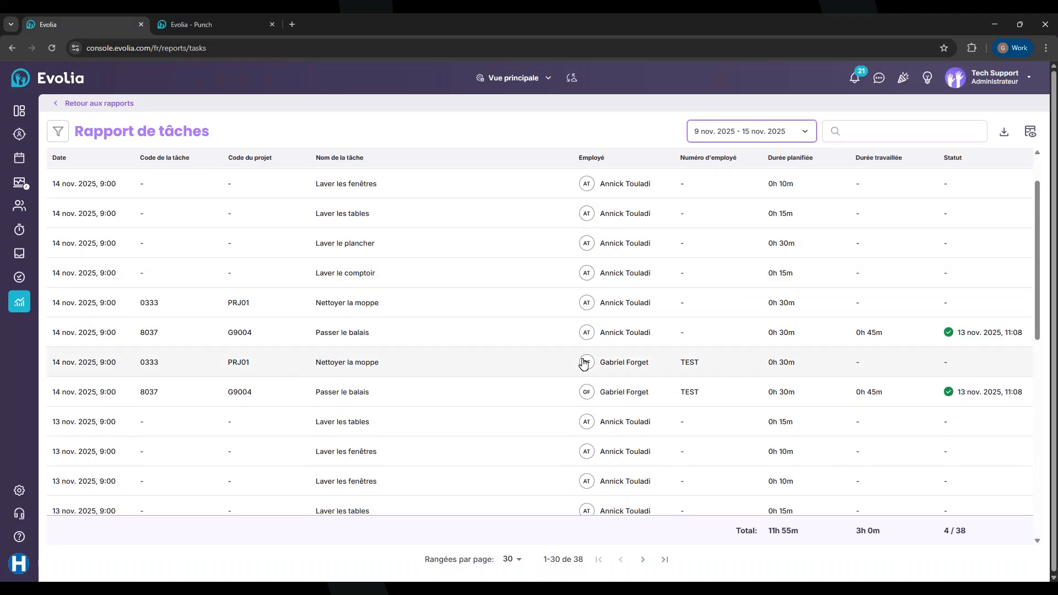
Filter the task report by searching for one employee in the Membres list and selecting them
left_click(57, 132)
left_click(189, 146)
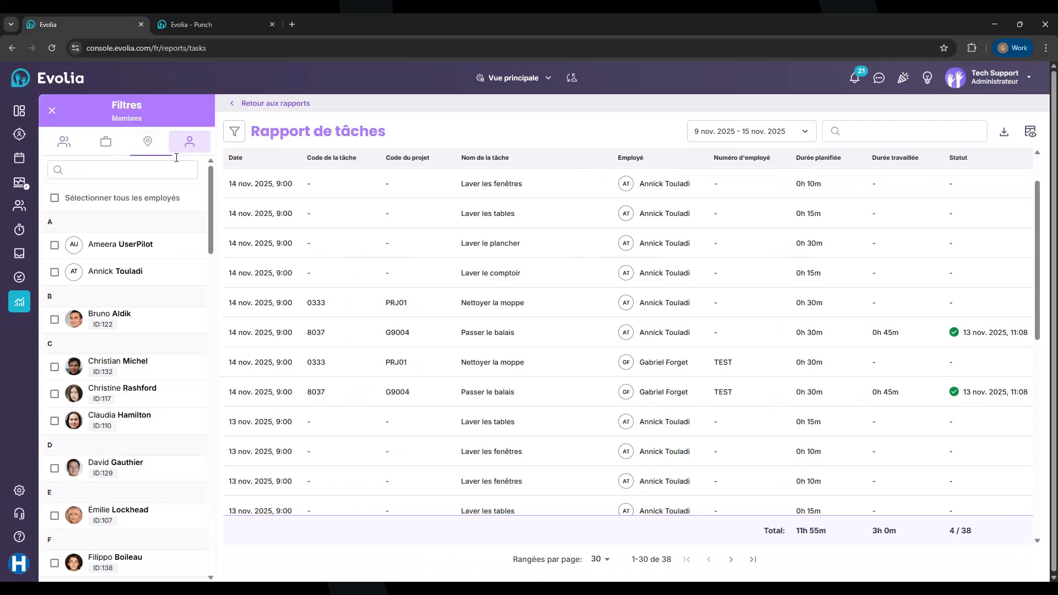
left_click(48, 146)
left_click(104, 144)
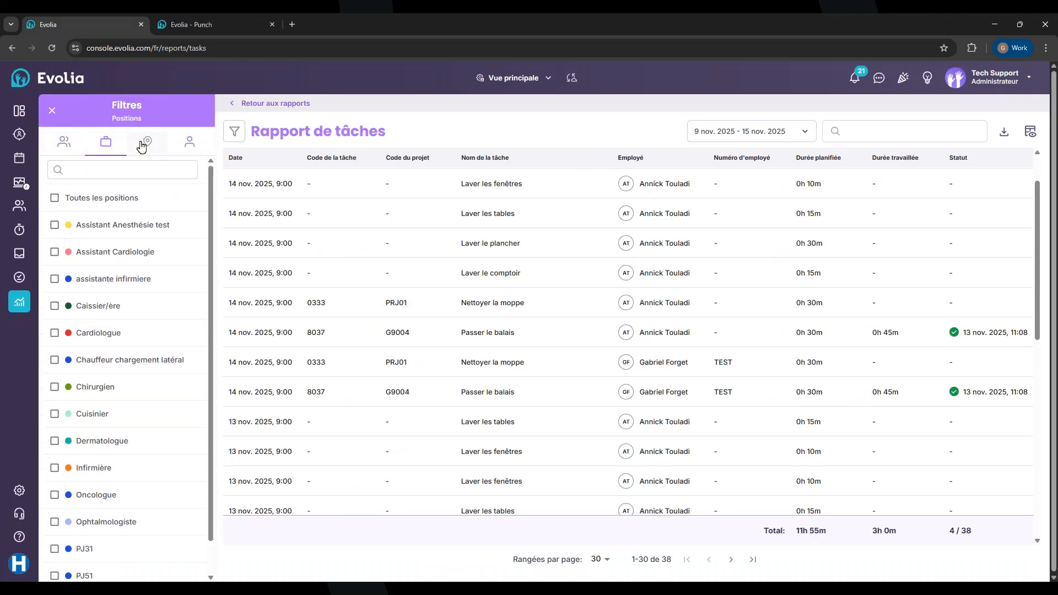
left_click(146, 142)
left_click(180, 145)
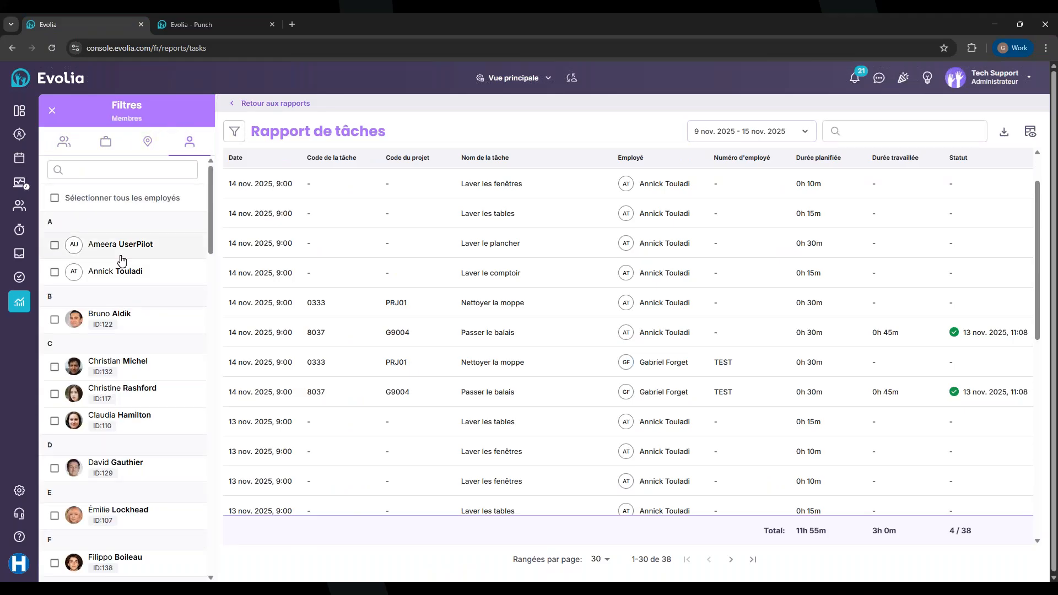
left_click(106, 172)
type("gabrie")
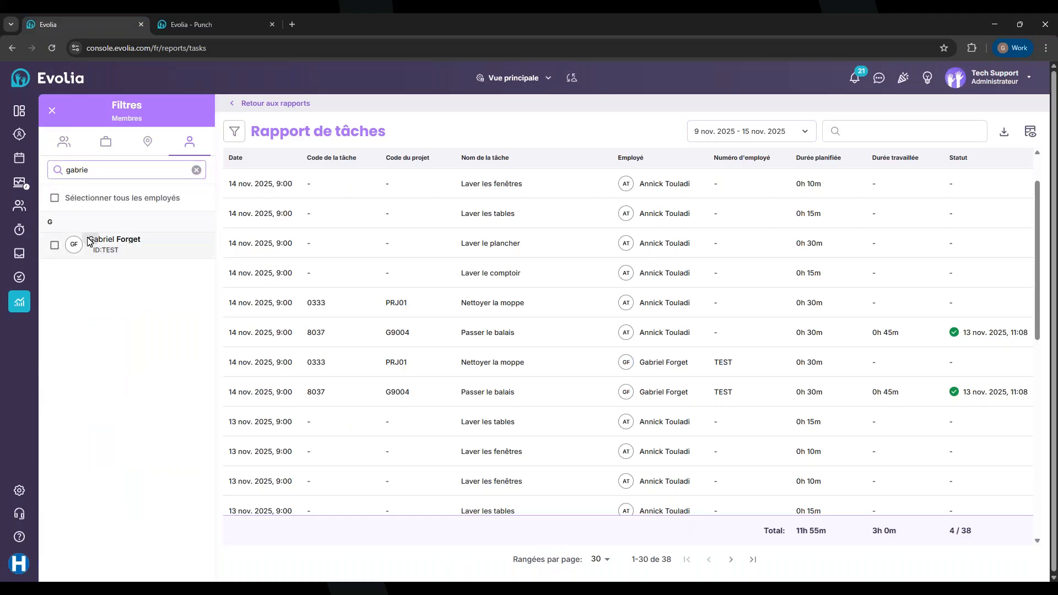
left_click(69, 242)
left_click(55, 109)
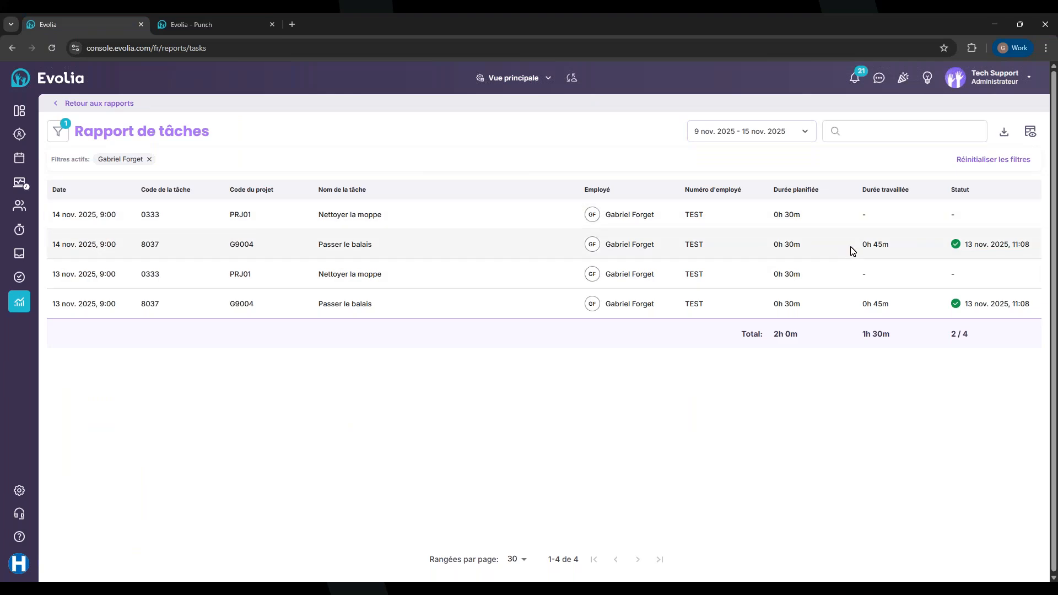
left_click_drag(857, 246, 895, 250)
left_click_drag(861, 303, 892, 307)
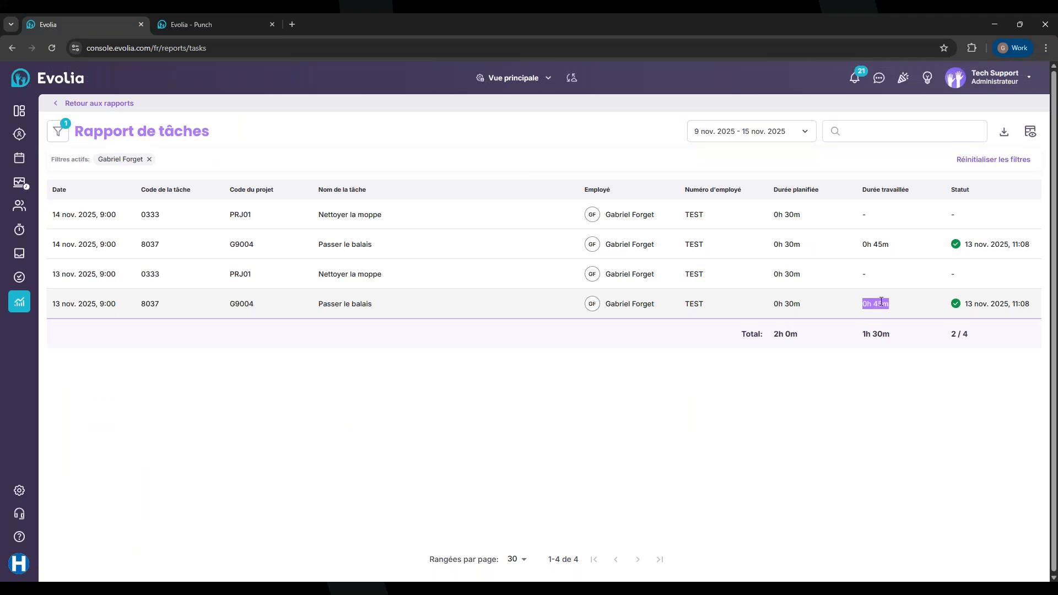
left_click_drag(773, 305, 895, 307)
left_click_drag(806, 308, 775, 306)
left_click(891, 304)
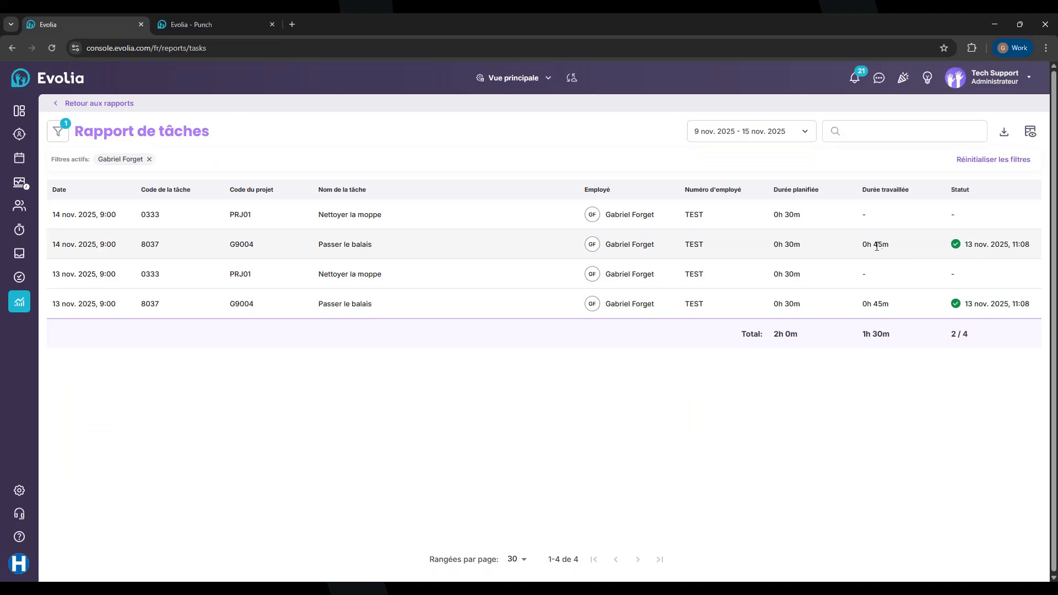
left_click(1002, 135)
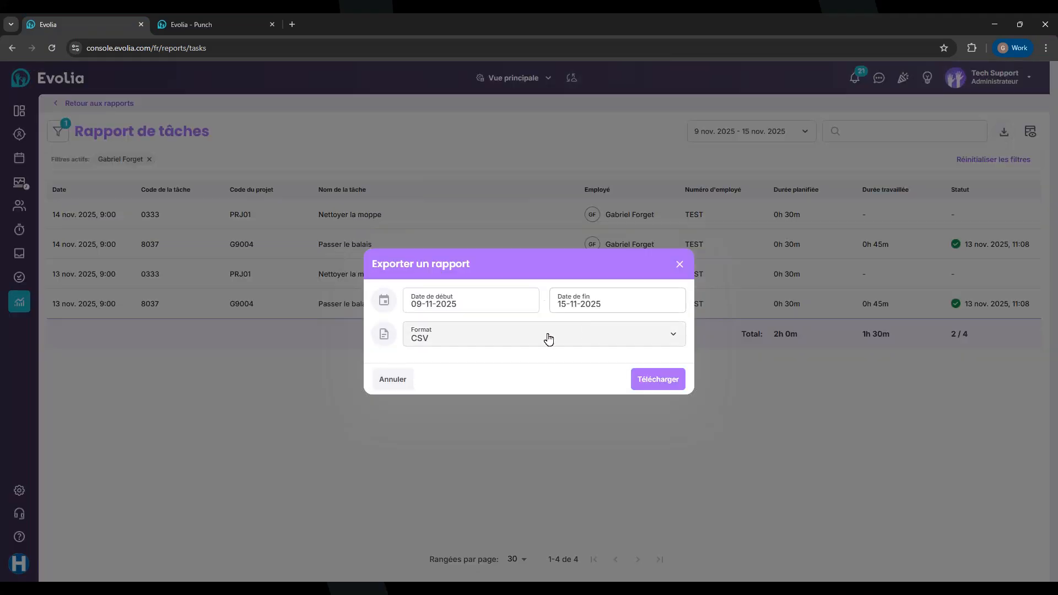
left_click(520, 337)
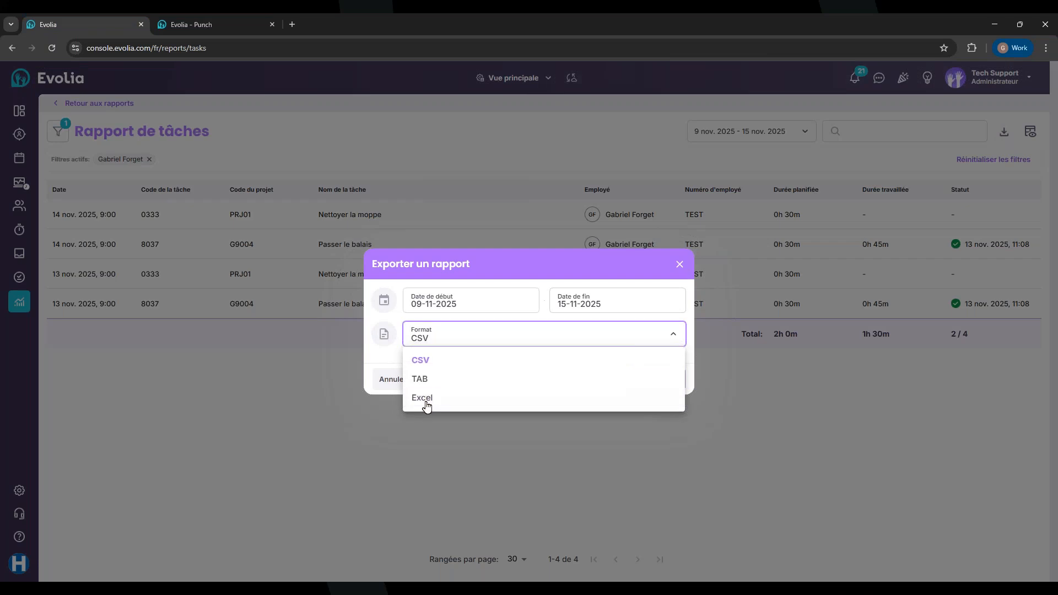
left_click(426, 403)
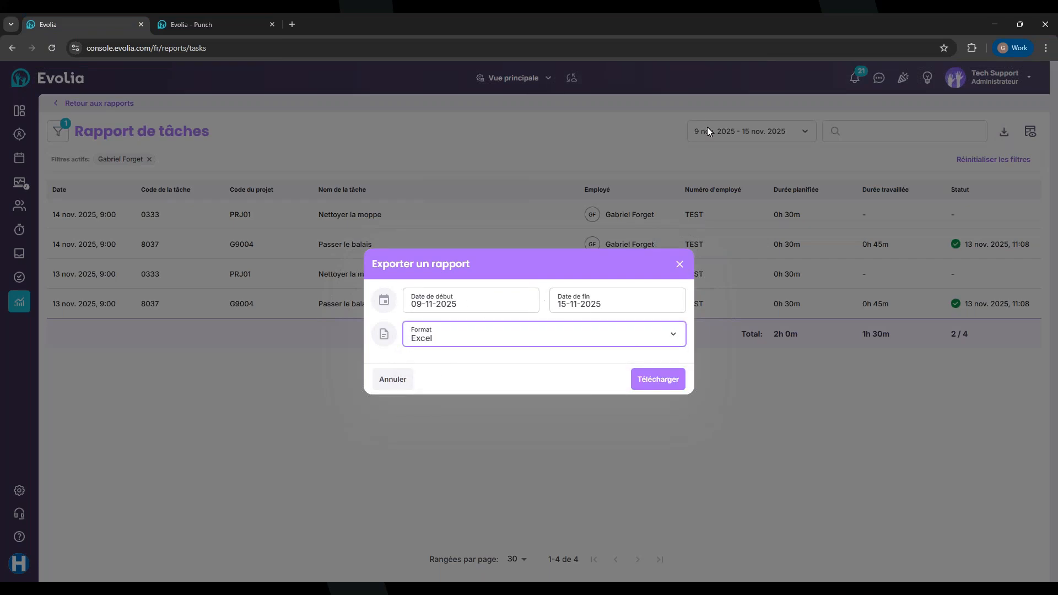
left_click(666, 375)
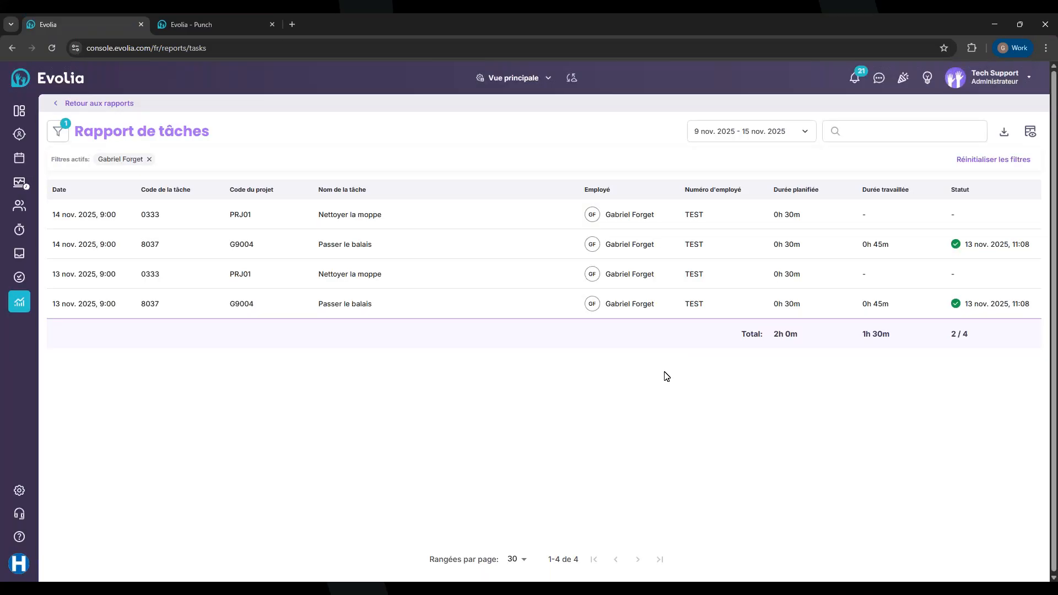
left_click(292, 24)
left_click(401, 68)
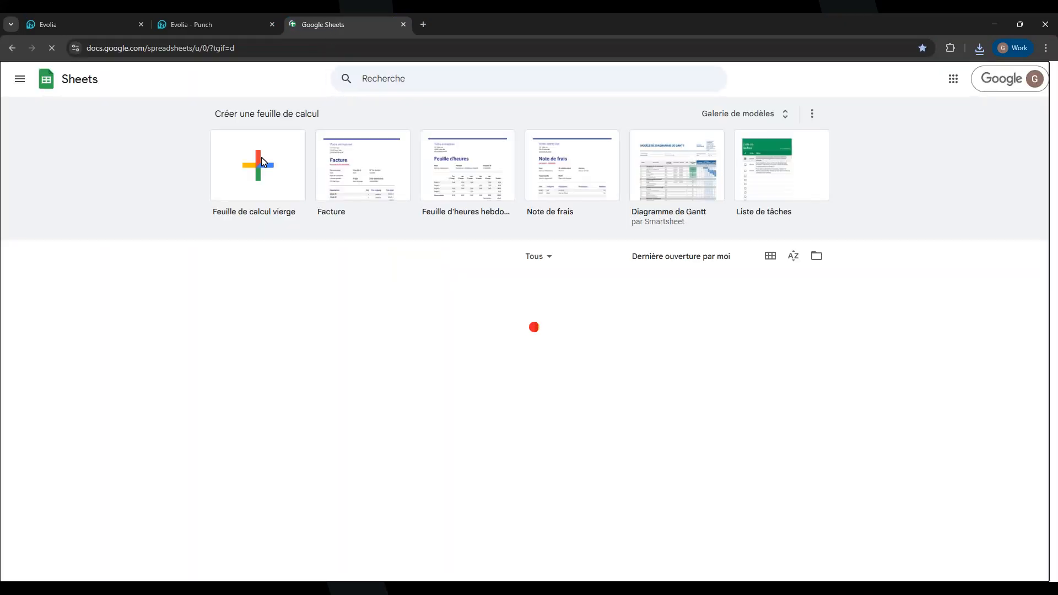
left_click(261, 162)
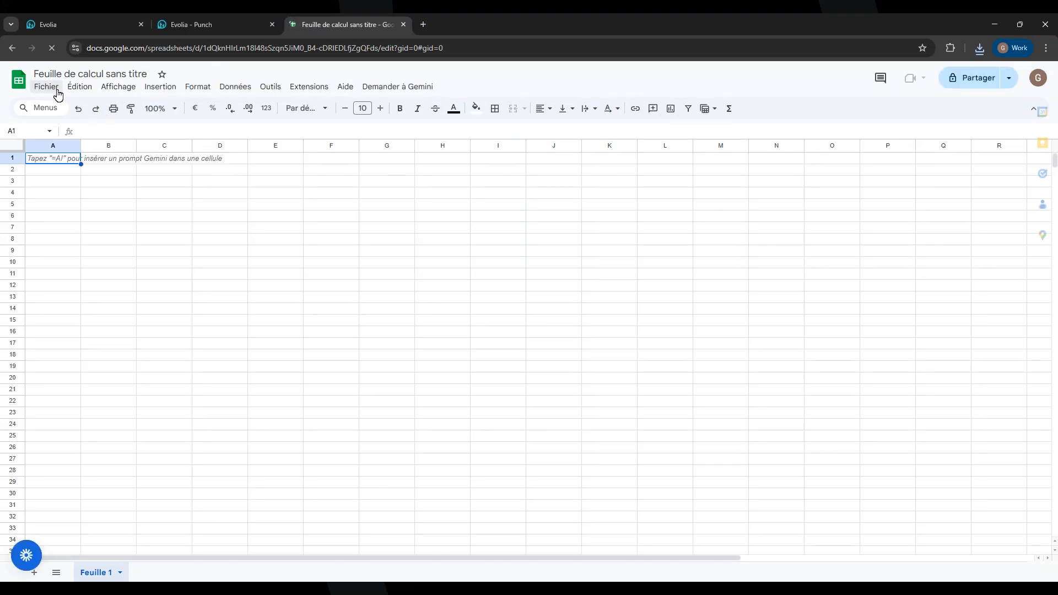
left_click(55, 88)
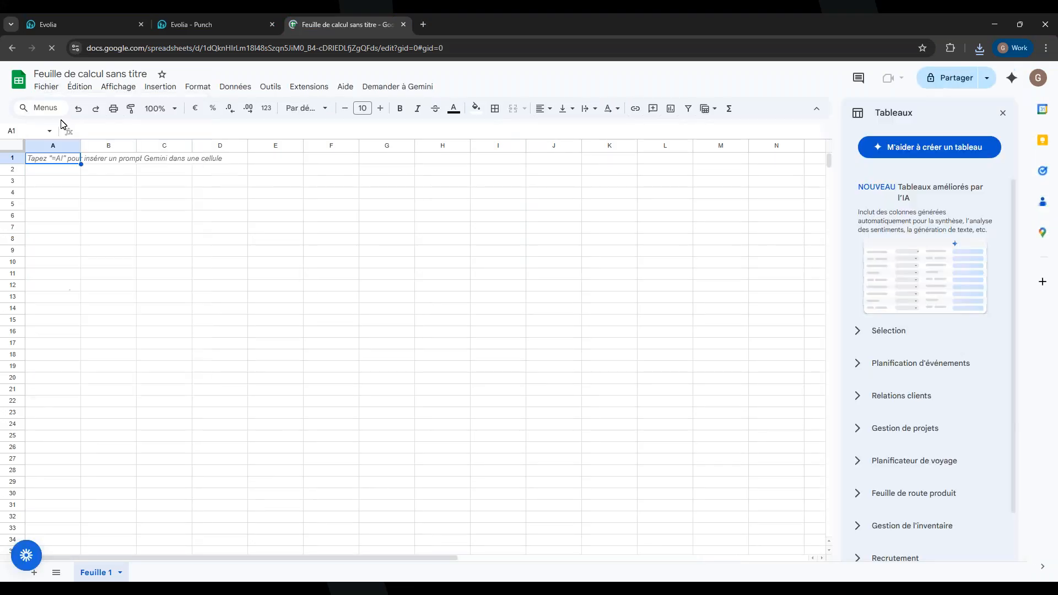
left_click(48, 88)
left_click(61, 122)
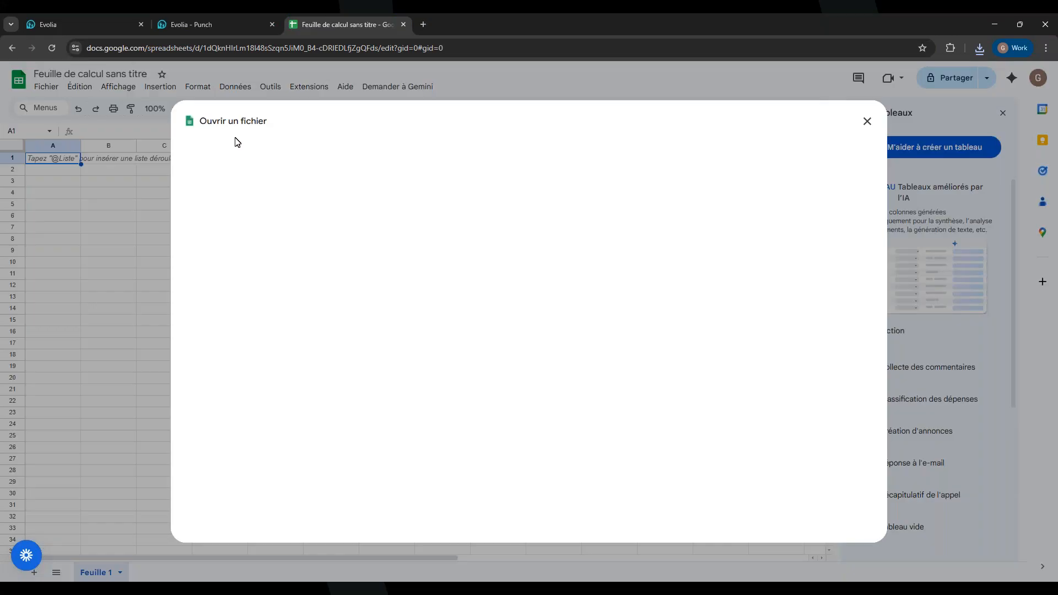
left_click(560, 156)
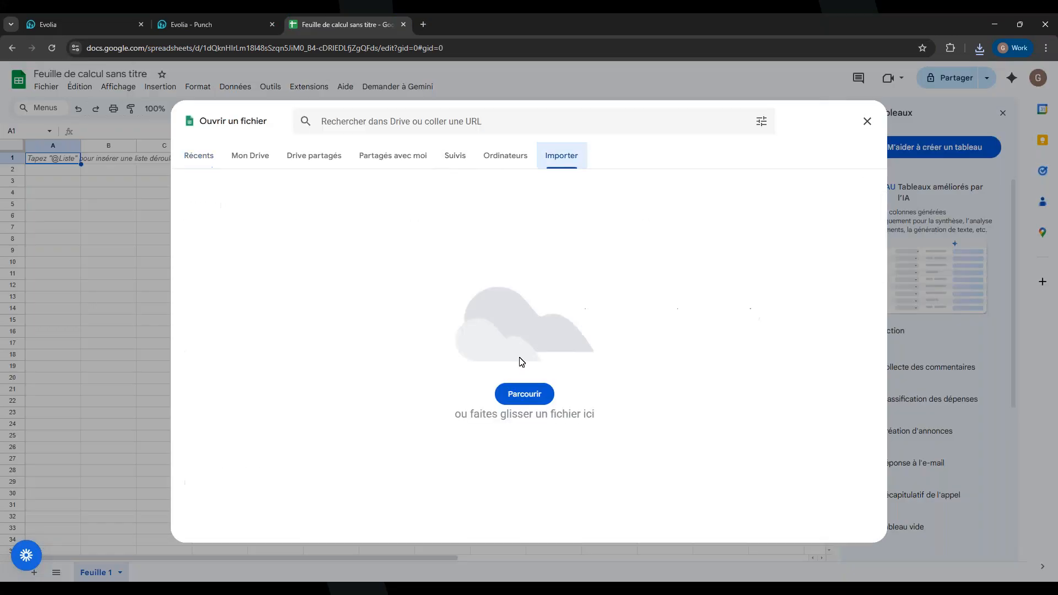
left_click(514, 394)
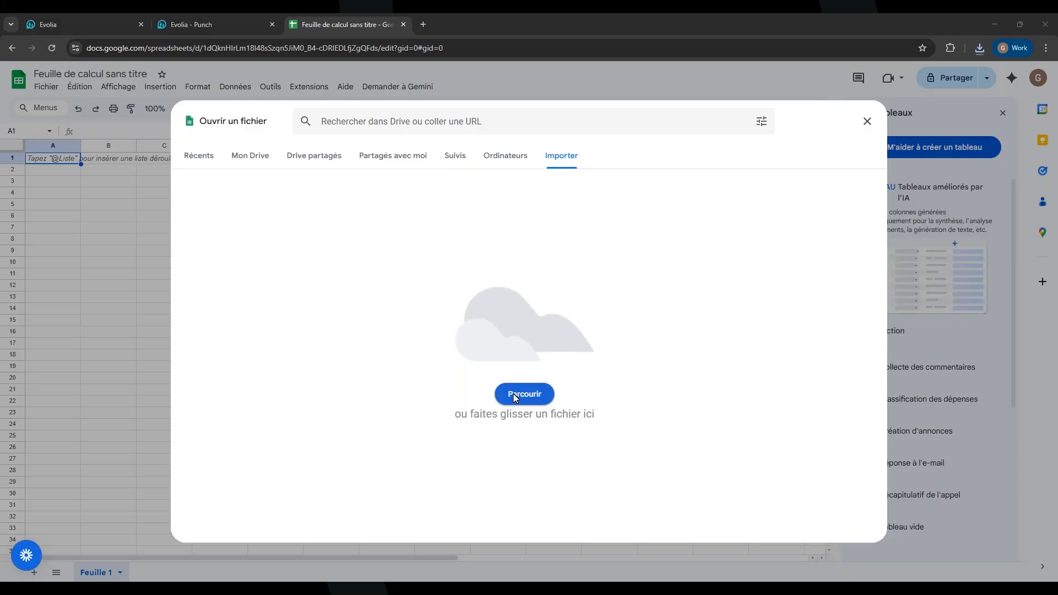
left_click(871, 118)
left_click_drag(379, 28, 353, 594)
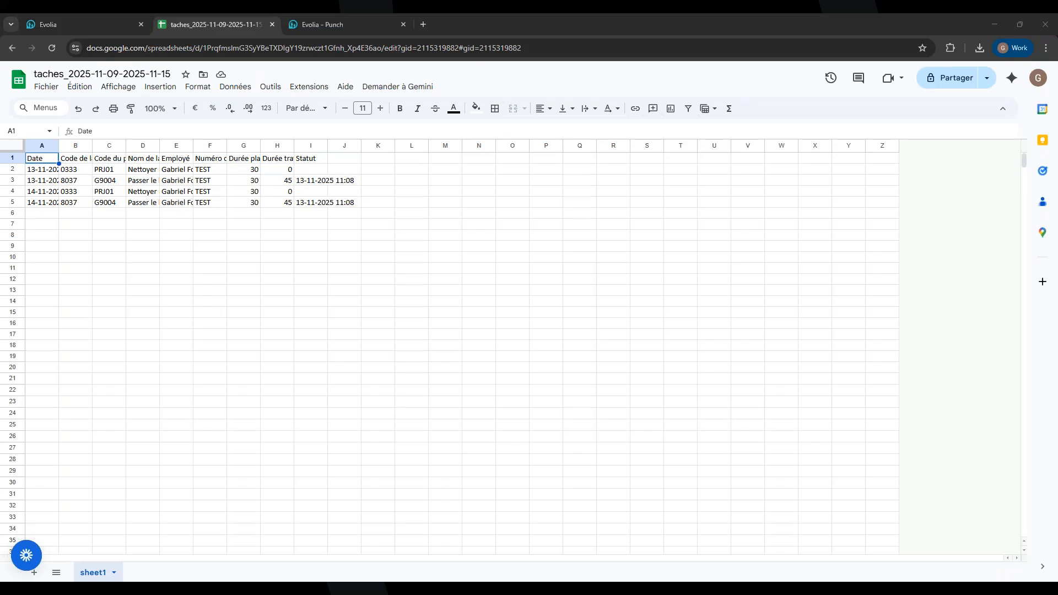
Widen columns B, E and G to show task codes, employee names and planned durations
left_click(48, 171)
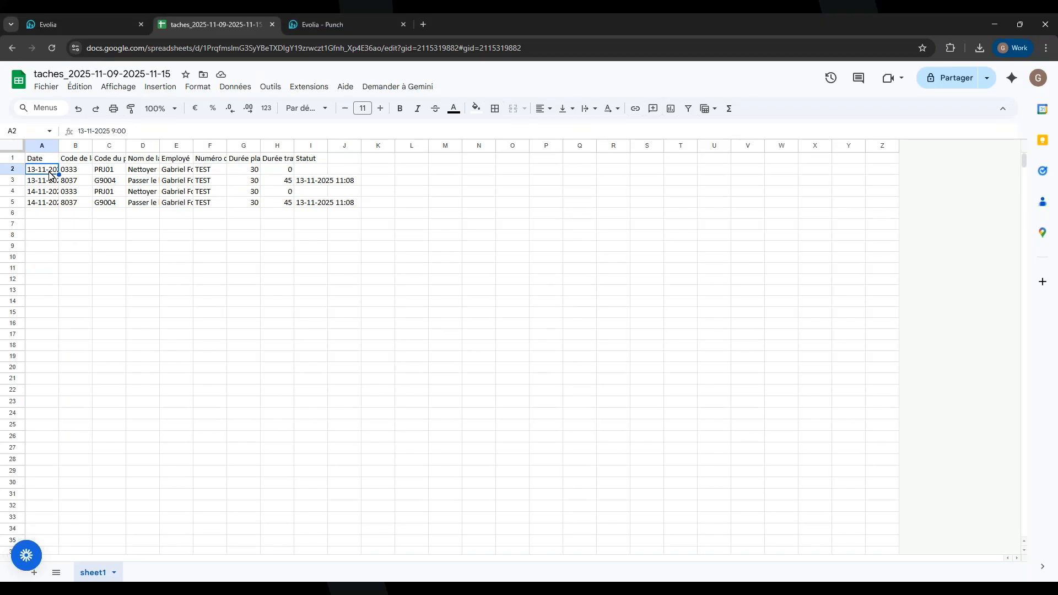
left_click(74, 172)
left_click(78, 159)
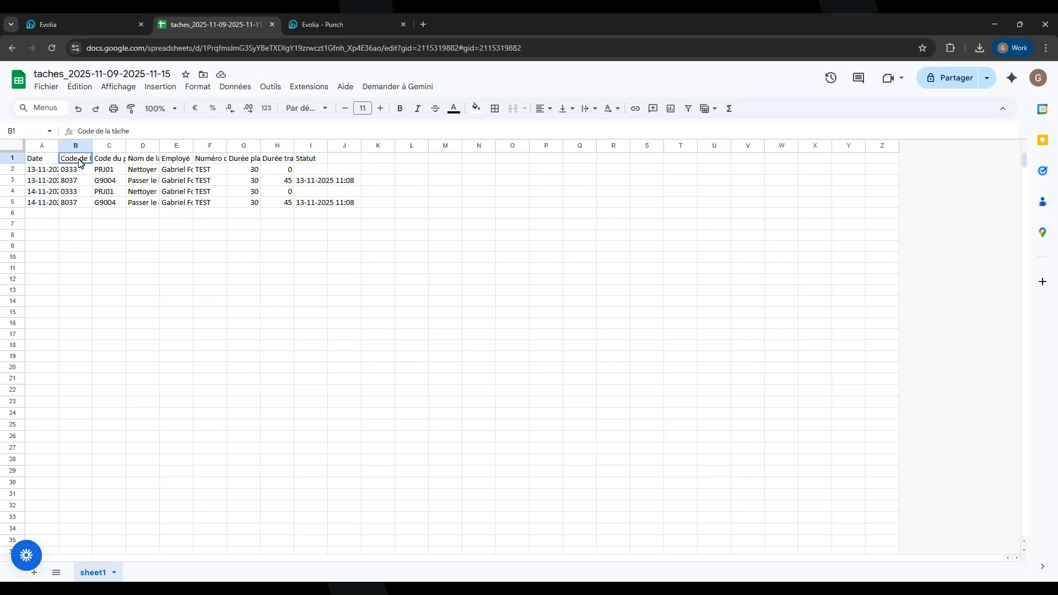
left_click_drag(92, 145, 342, 147)
left_click(291, 169)
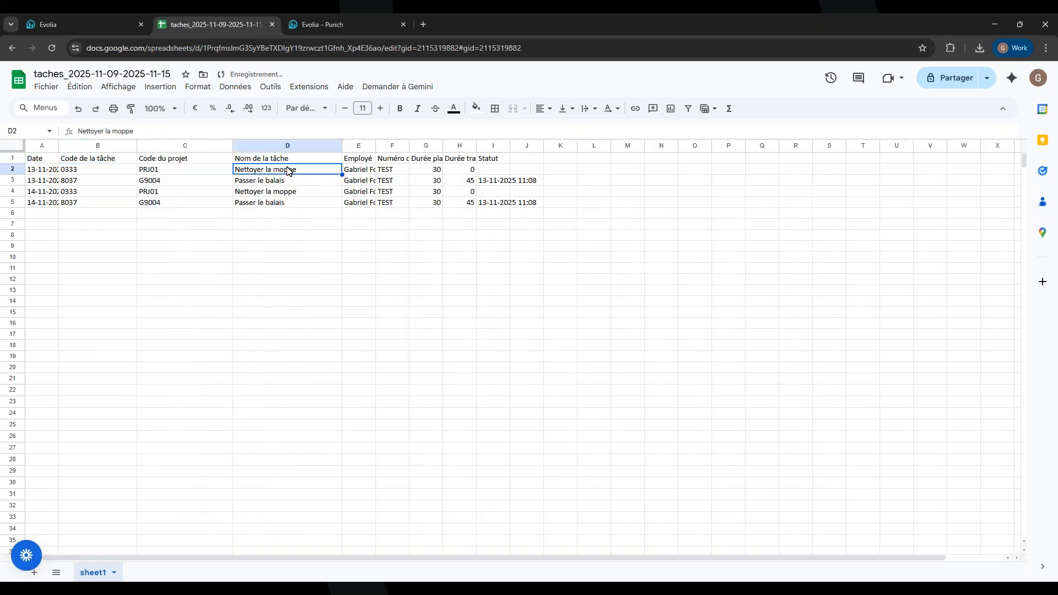
left_click(365, 170)
left_click_drag(375, 145, 446, 146)
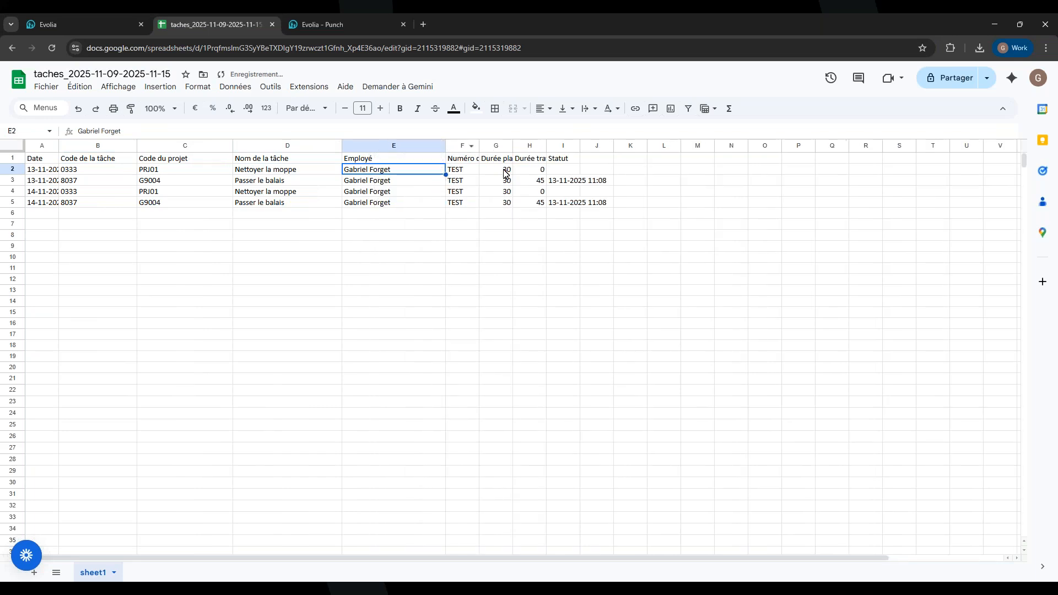
left_click(507, 171)
left_click_drag(512, 145, 560, 145)
Review the worked durations and status timestamps, then return to the Evolia report
left_click(587, 184)
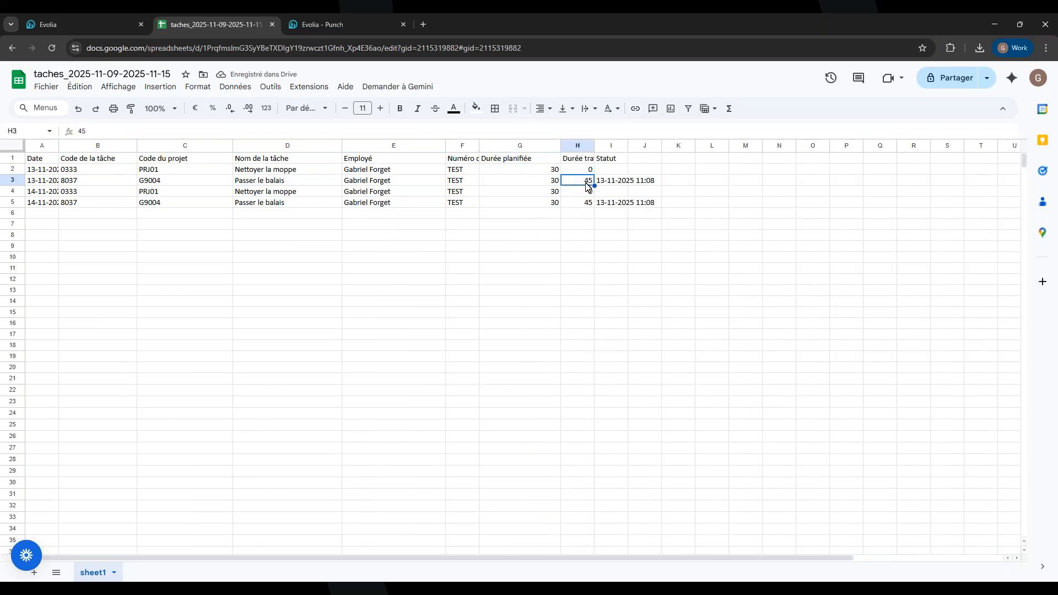
left_click(582, 204)
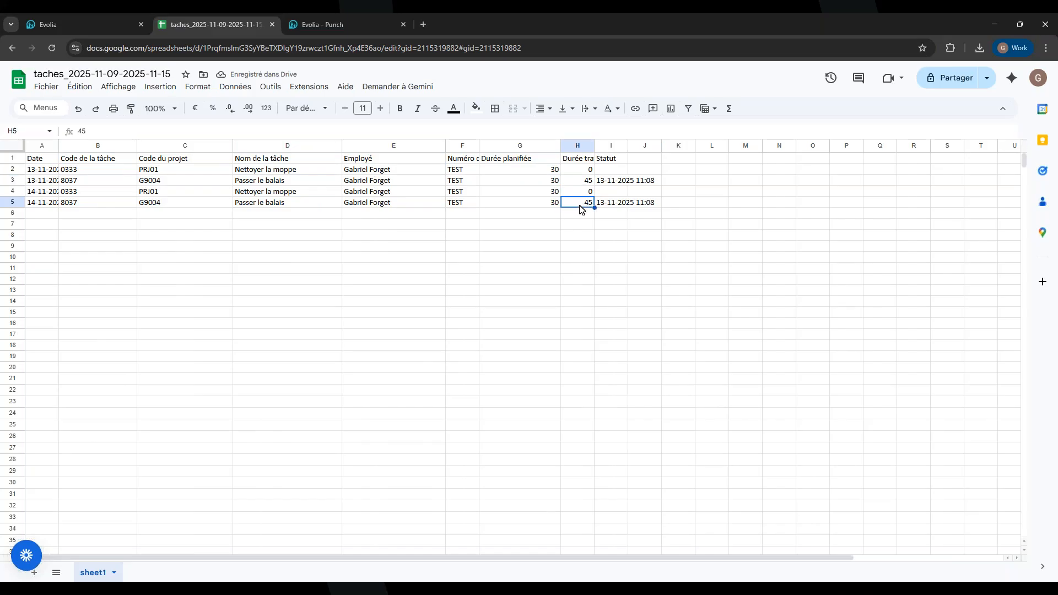
left_click(631, 183)
left_click(617, 193)
left_click(614, 203)
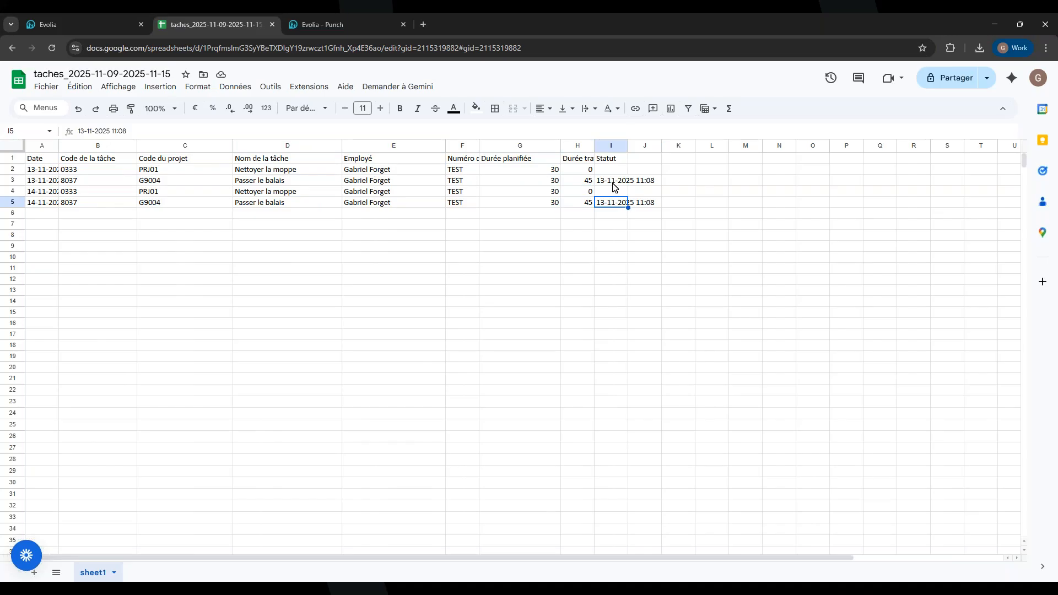
left_click(578, 204)
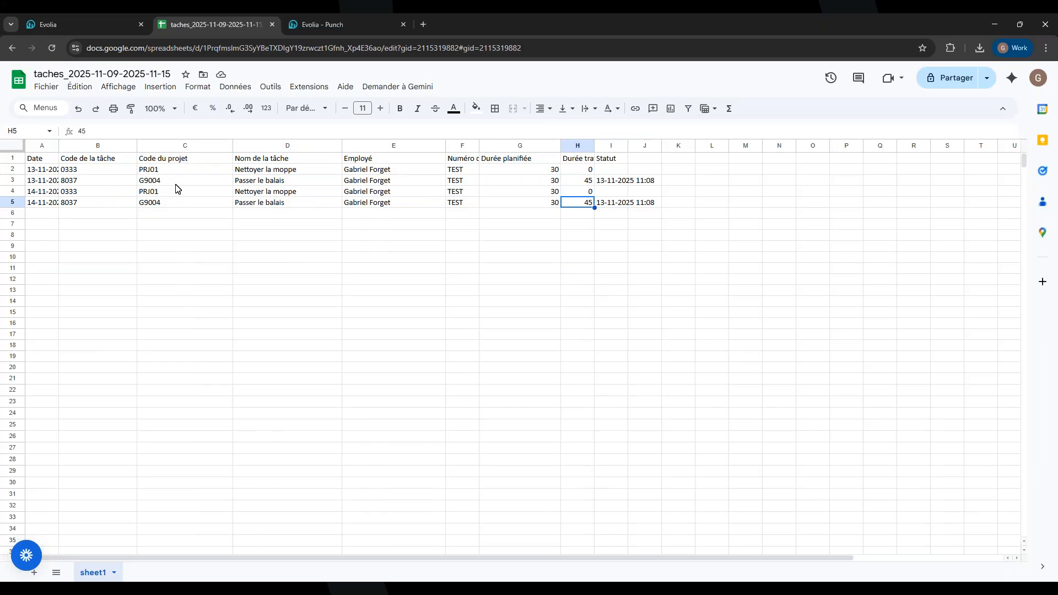
left_click(43, 24)
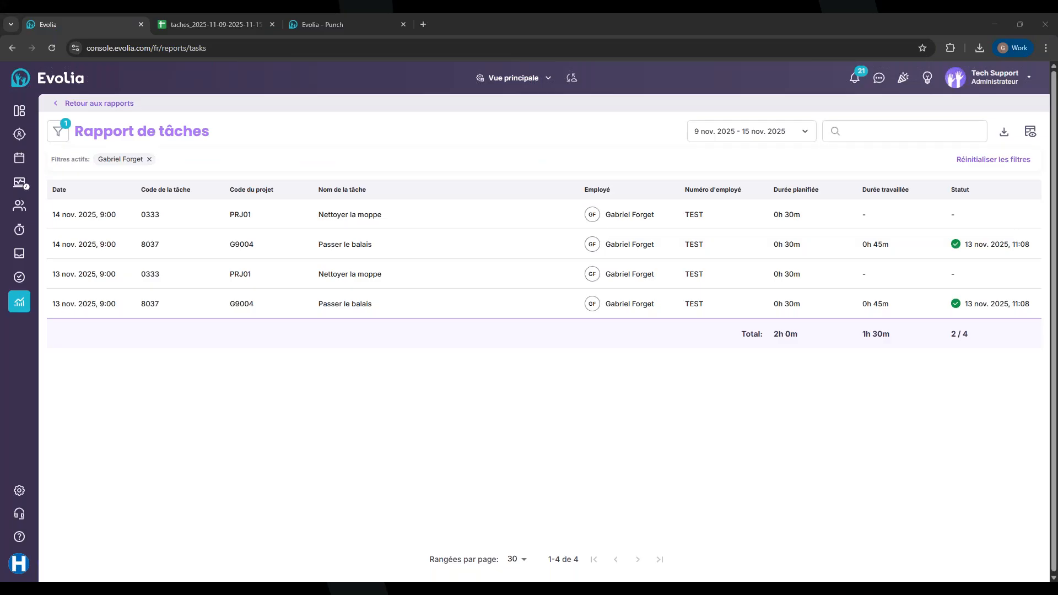
Sign out, then sign back in with Google and choose the Hôpital Evolia company
left_click(958, 77)
left_click(930, 131)
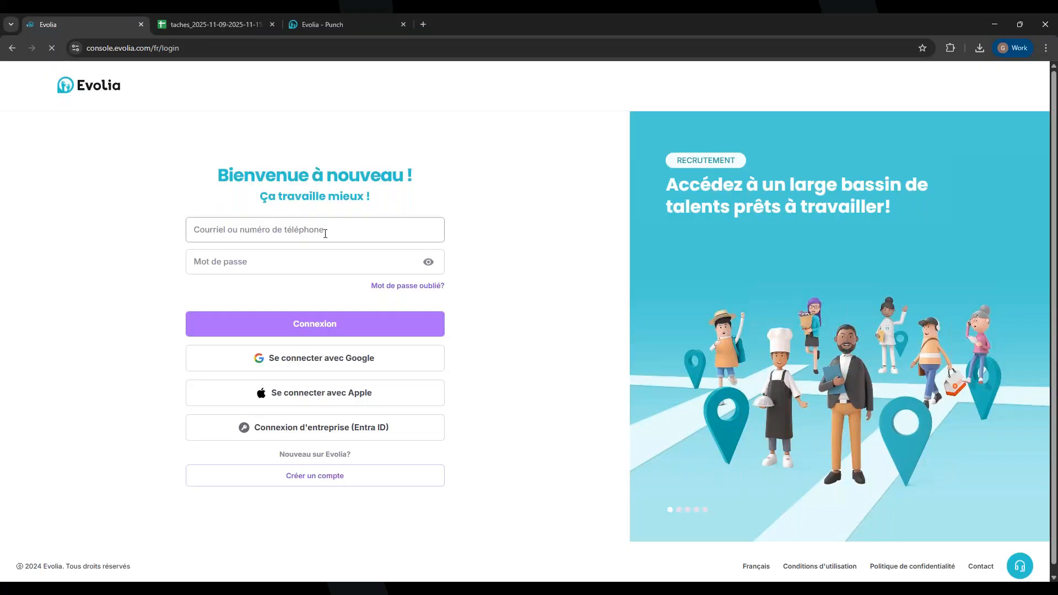
left_click(322, 233)
type("gfor")
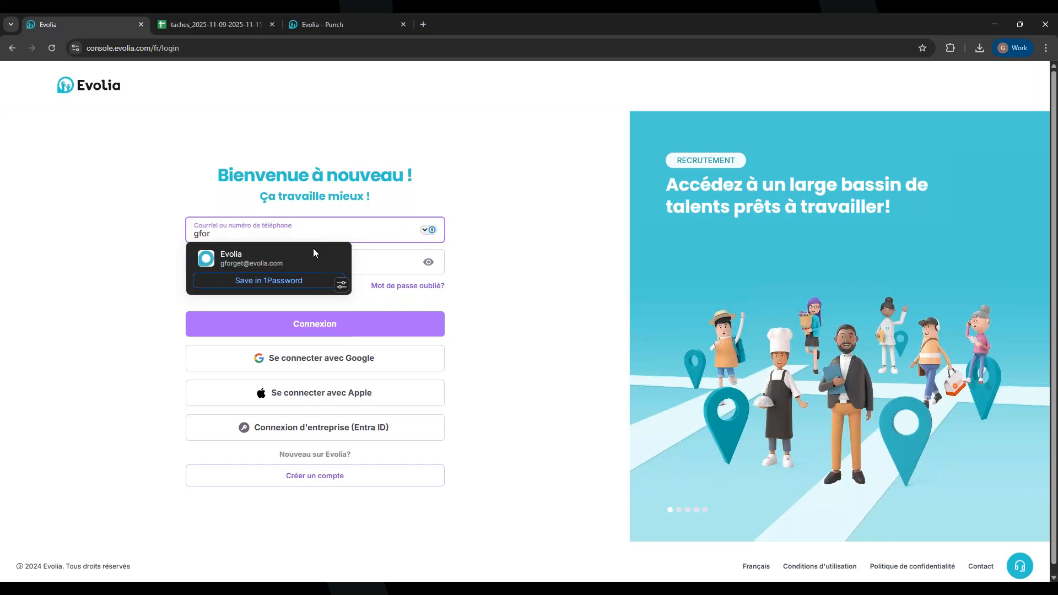
left_click(260, 361)
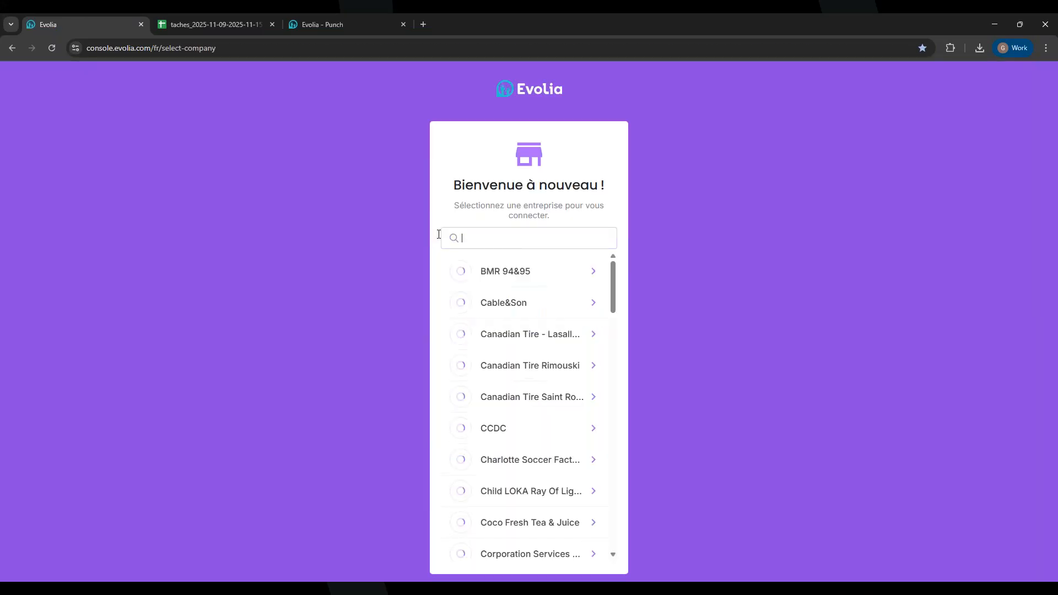
left_click(492, 237)
type("hopit")
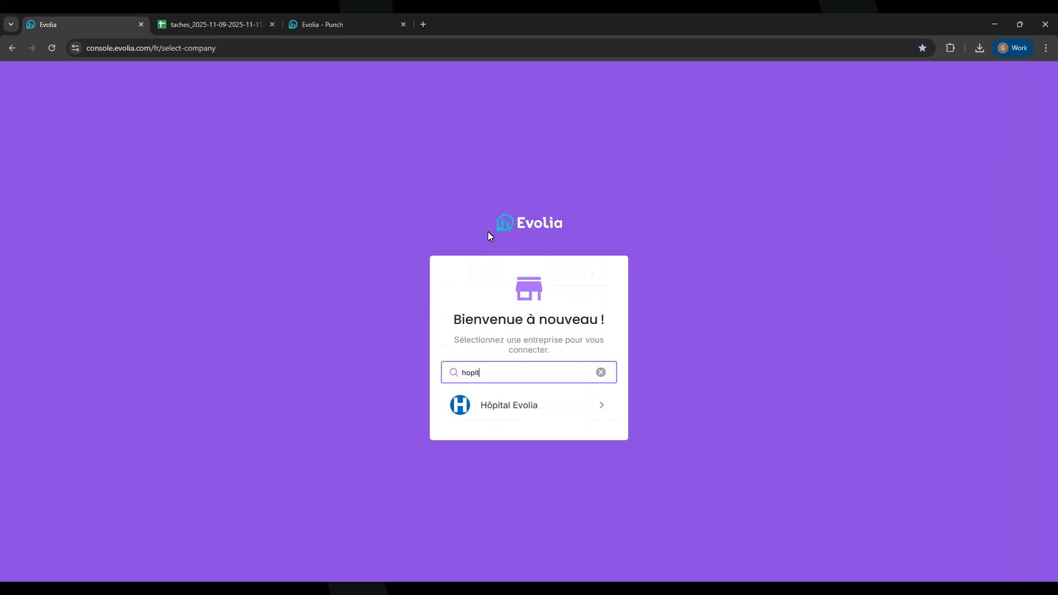
left_click(503, 417)
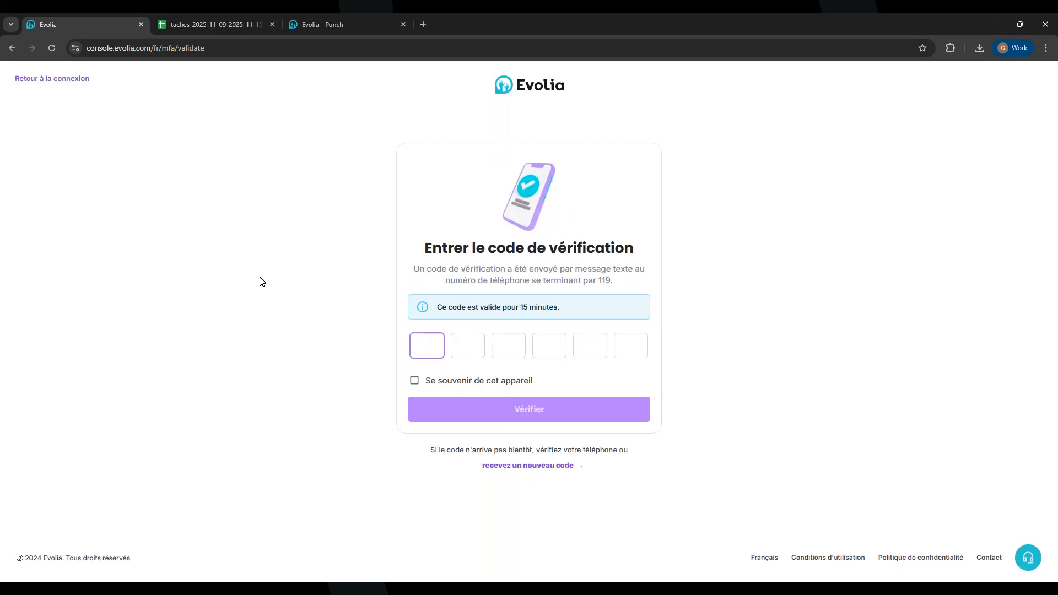
Leave the verification-code page via Retour à la connexion
left_click(59, 79)
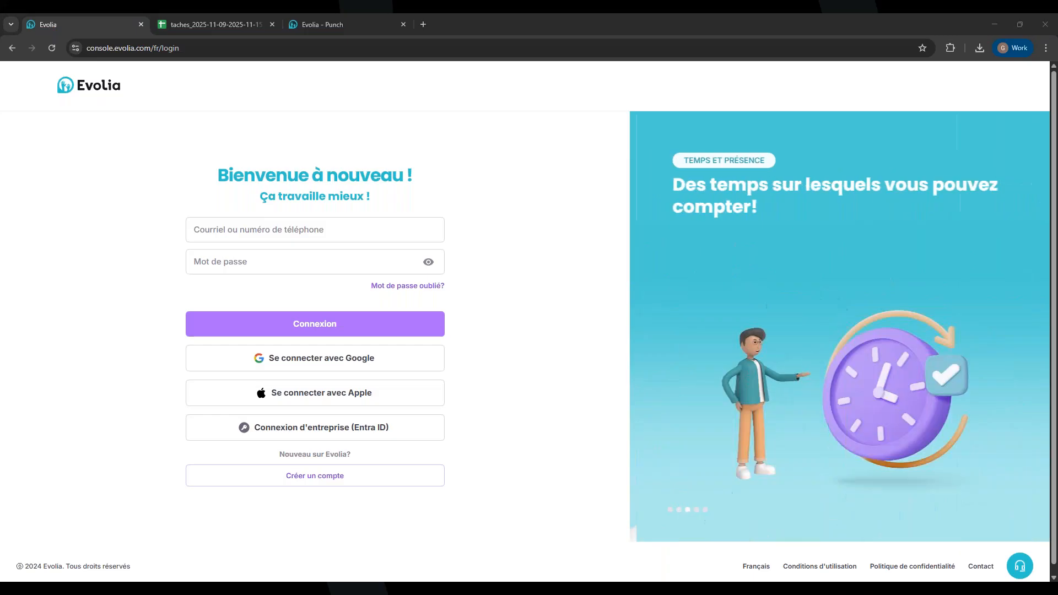
Clear the login e-mail and open the tech-tools Evolia login page in its own window
left_click(278, 228)
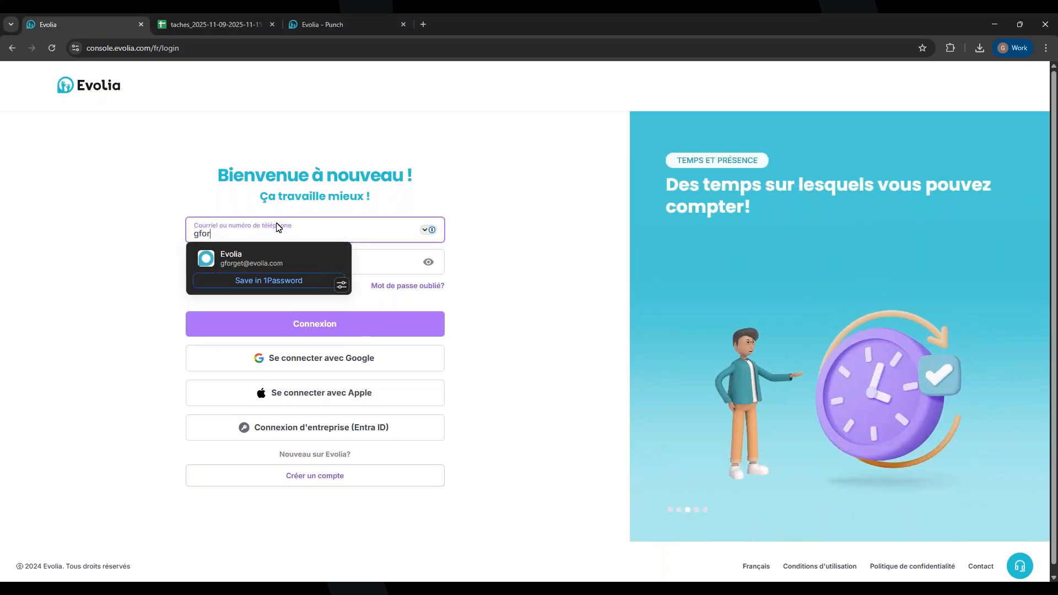
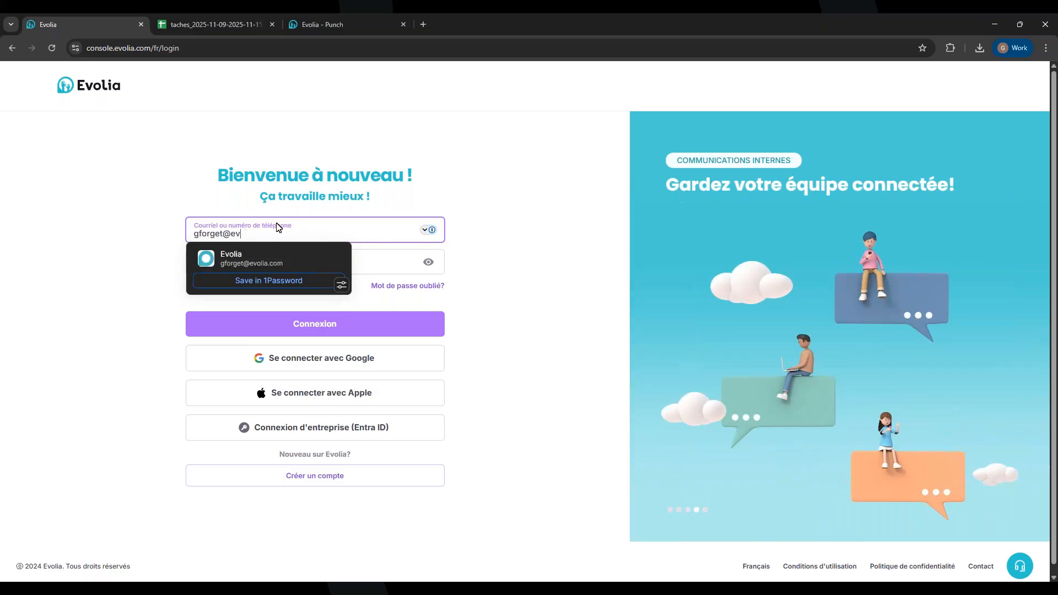
left_click(425, 25)
left_click(1010, 68)
left_click(904, 161)
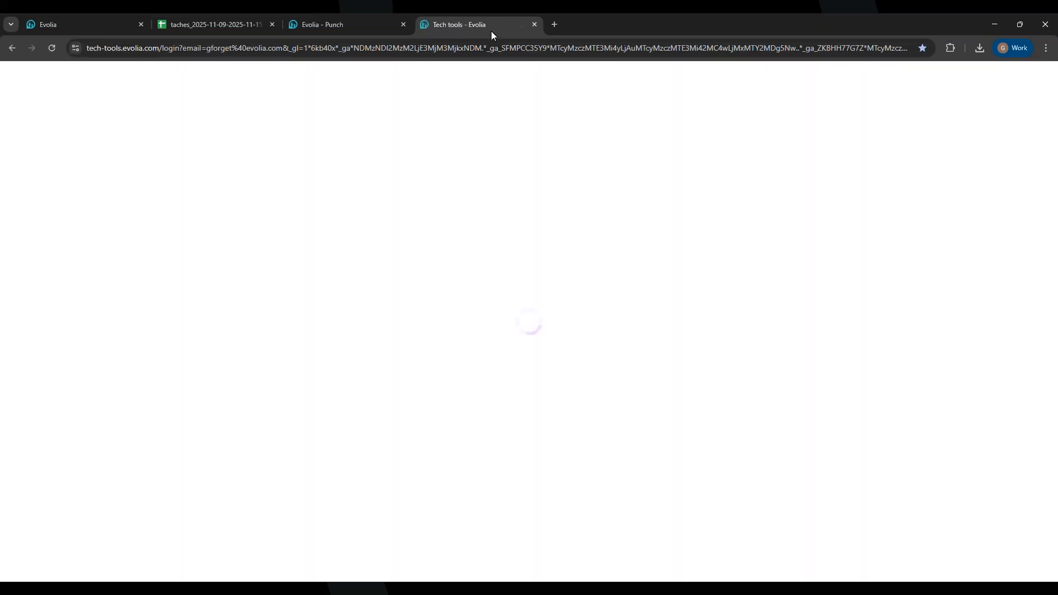
left_click_drag(490, 31, 319, 594)
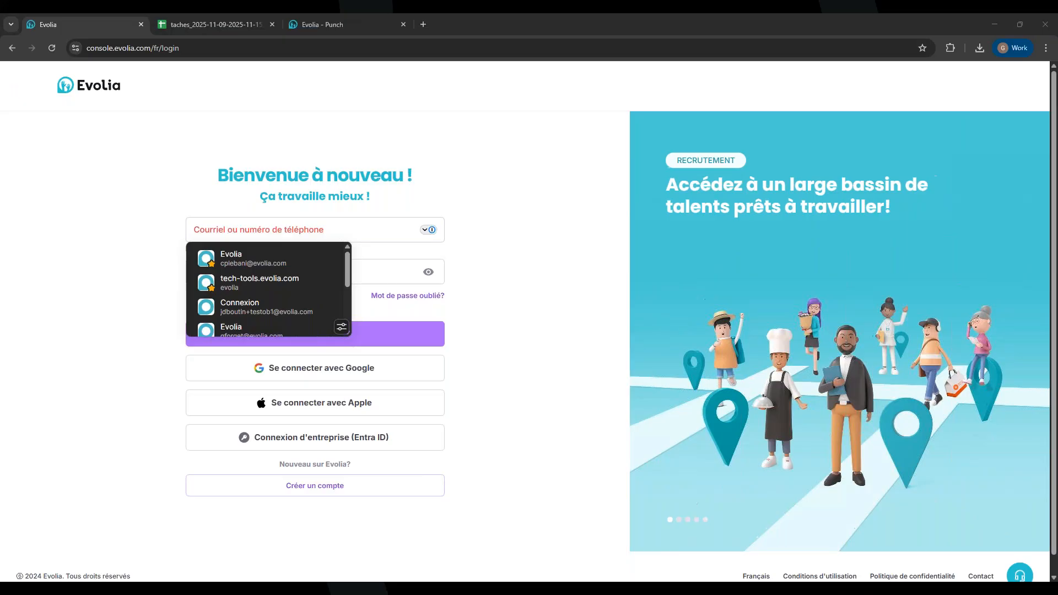
Log in with another account's e-mail and password and select Hôpital Evolia
left_click(386, 237)
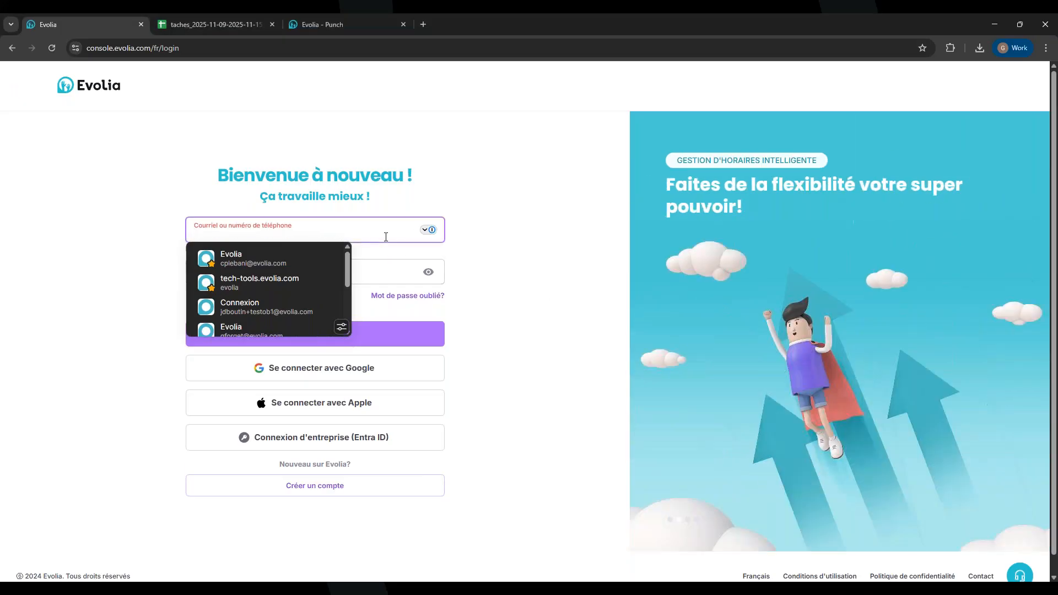
key("ctrl+v")
left_click(381, 256)
type("•••••••")
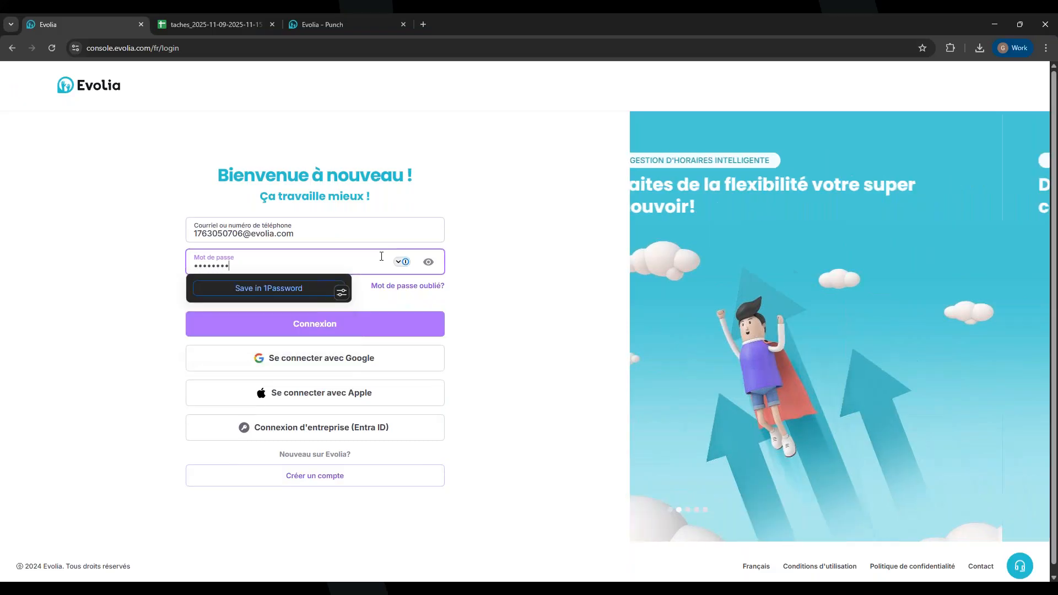
type("••")
key("Return")
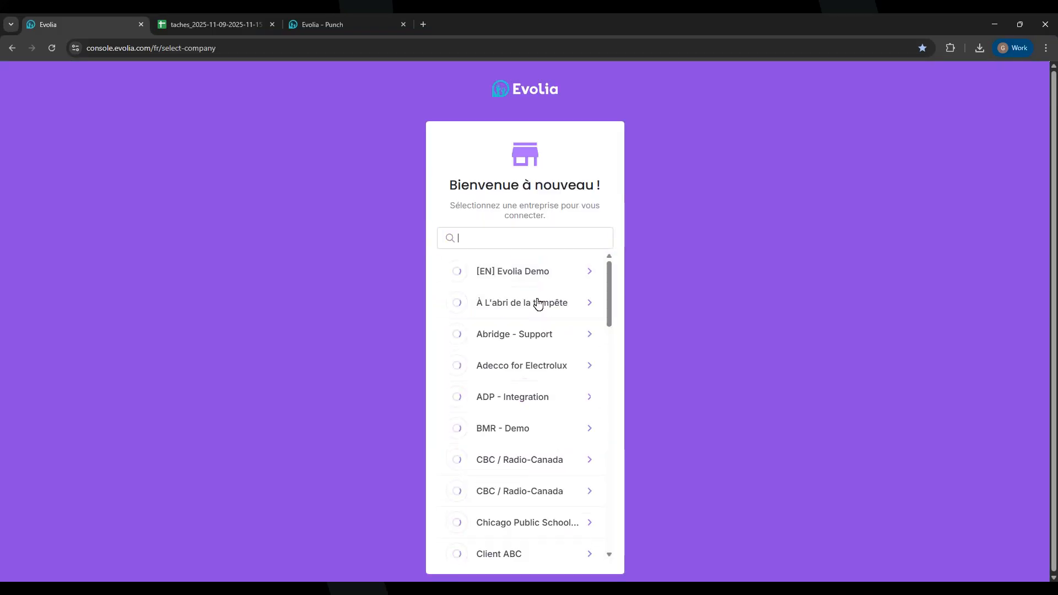
type("hopi")
left_click(505, 408)
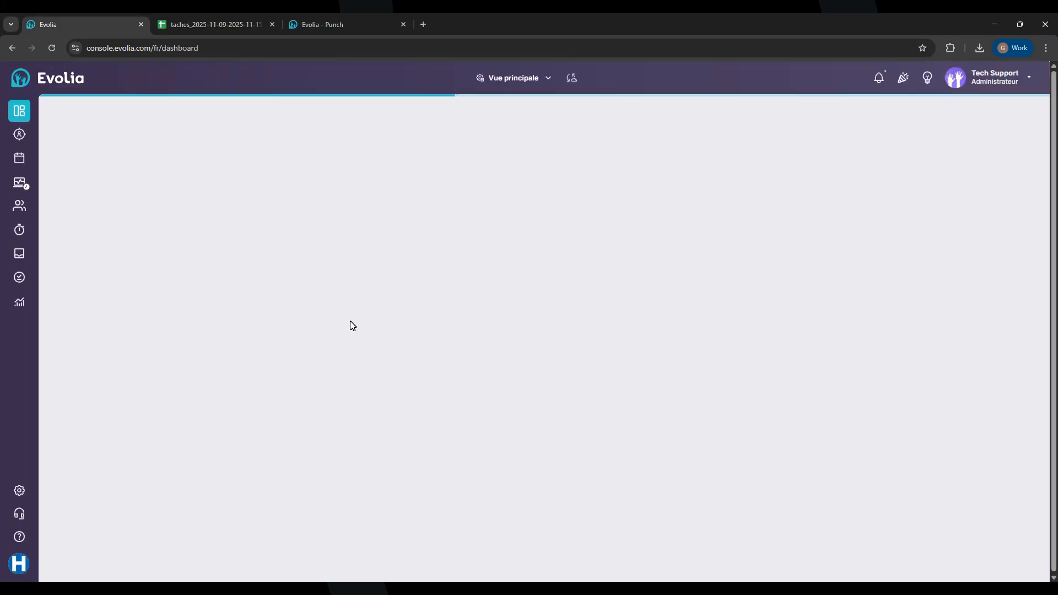
Open the Horaire schedule, check Monday's shift details, and advance to 16–22 Nov 2025
left_click(20, 159)
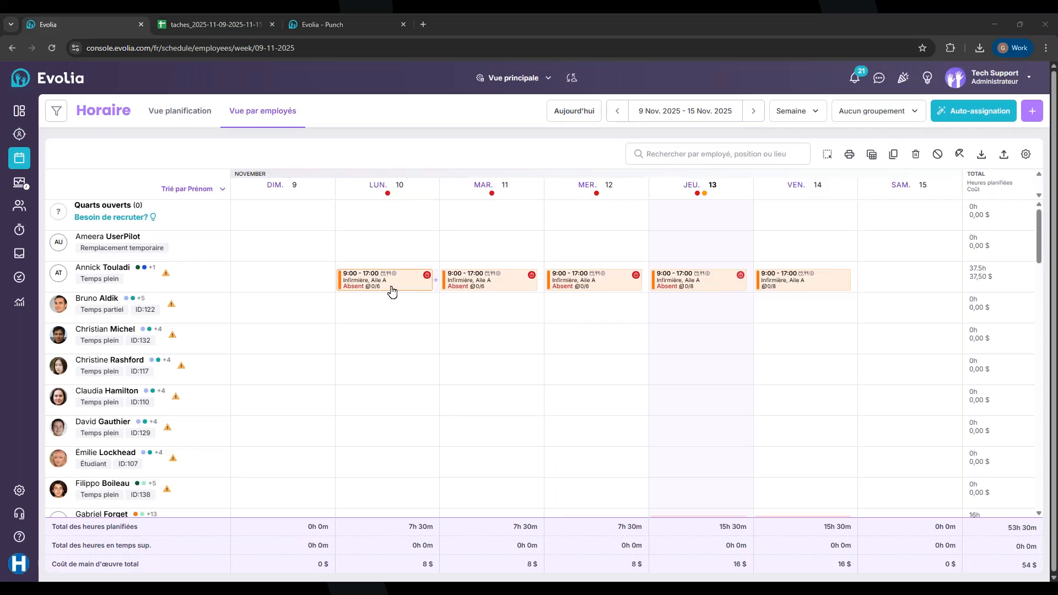
left_click(391, 290)
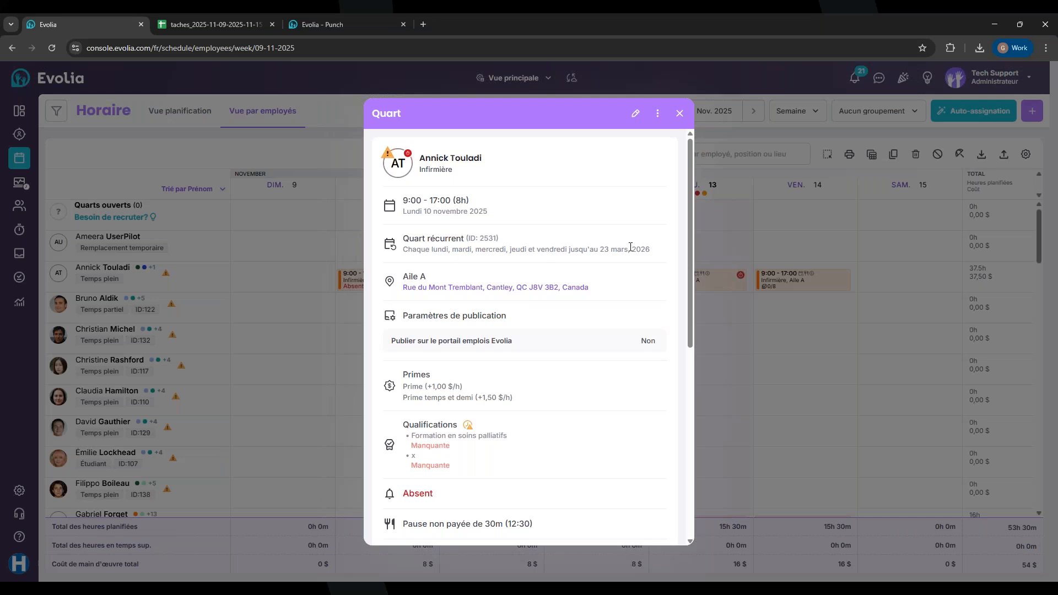
left_click(680, 113)
left_click(753, 111)
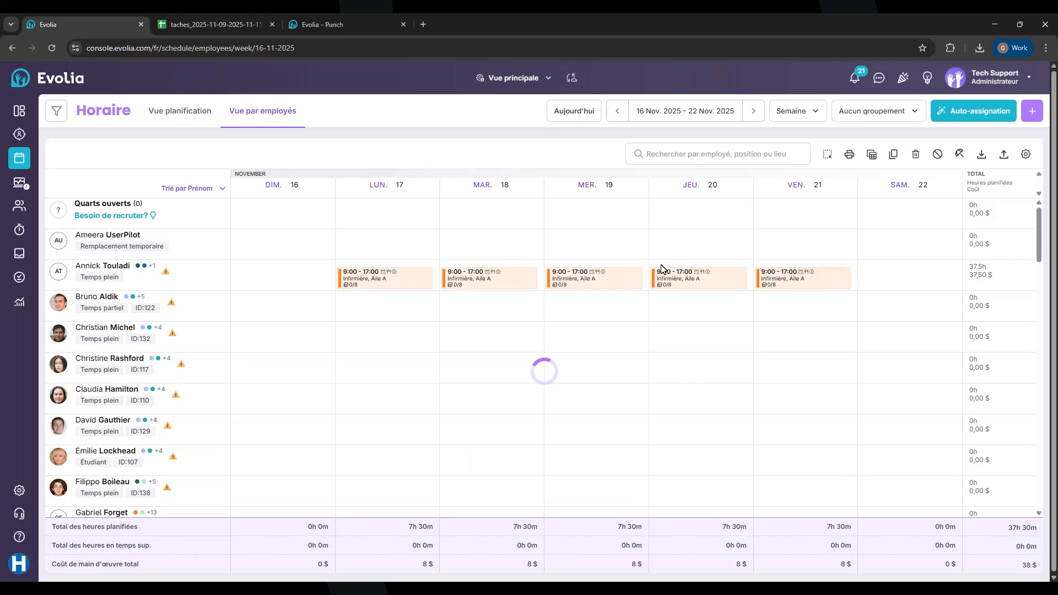
Edit the Monday 17 November shift and start adding a brand-new task
left_click(391, 278)
left_click(480, 369)
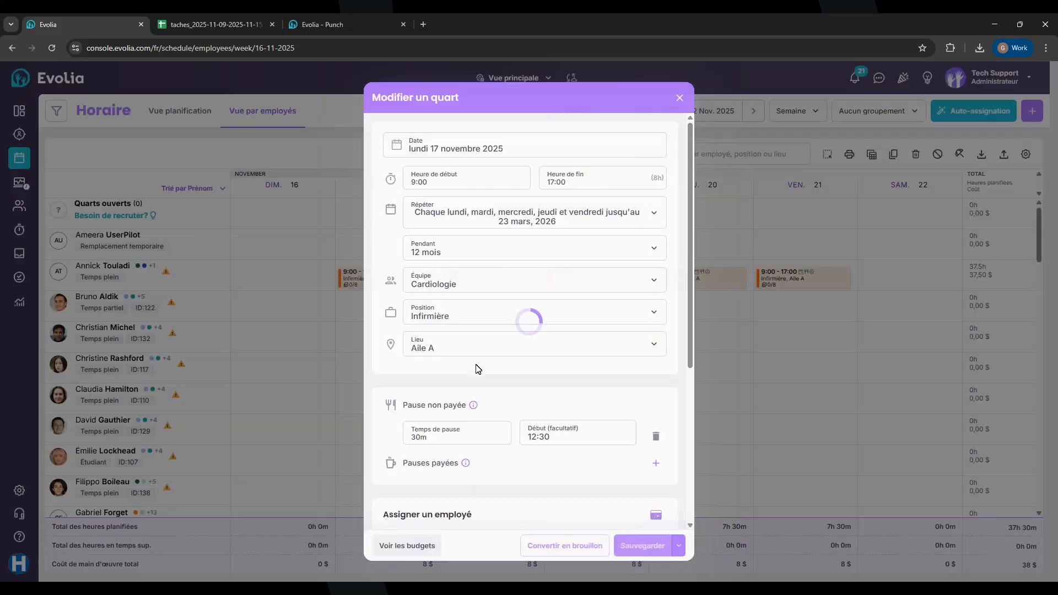
scroll(447, 322, "down", 4)
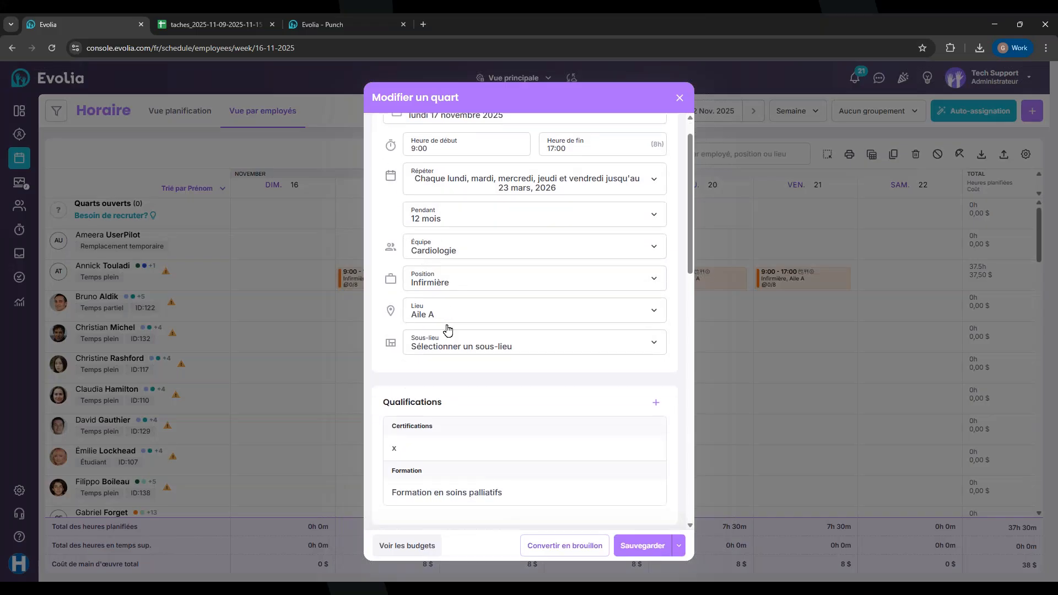
scroll(446, 329, "down", 1)
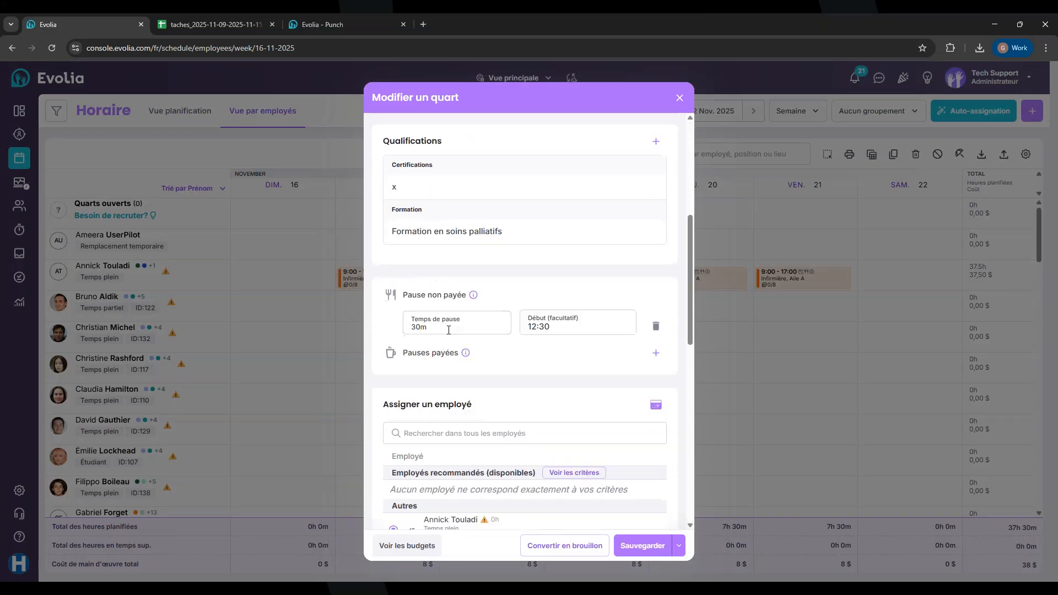
scroll(447, 329, "up", 2)
scroll(449, 329, "down", 4)
scroll(448, 329, "down", 2)
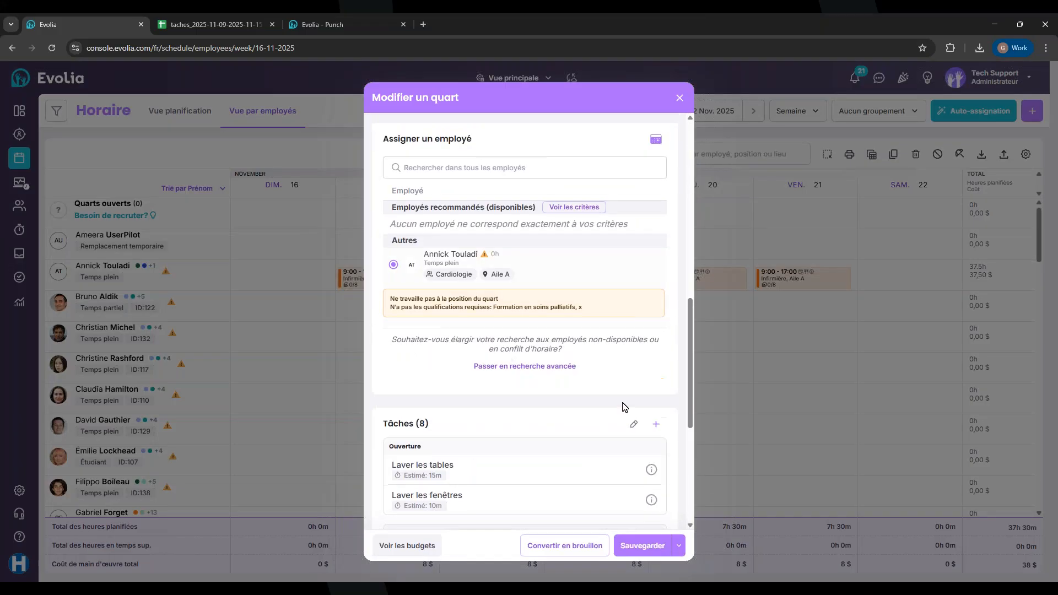
left_click(655, 425)
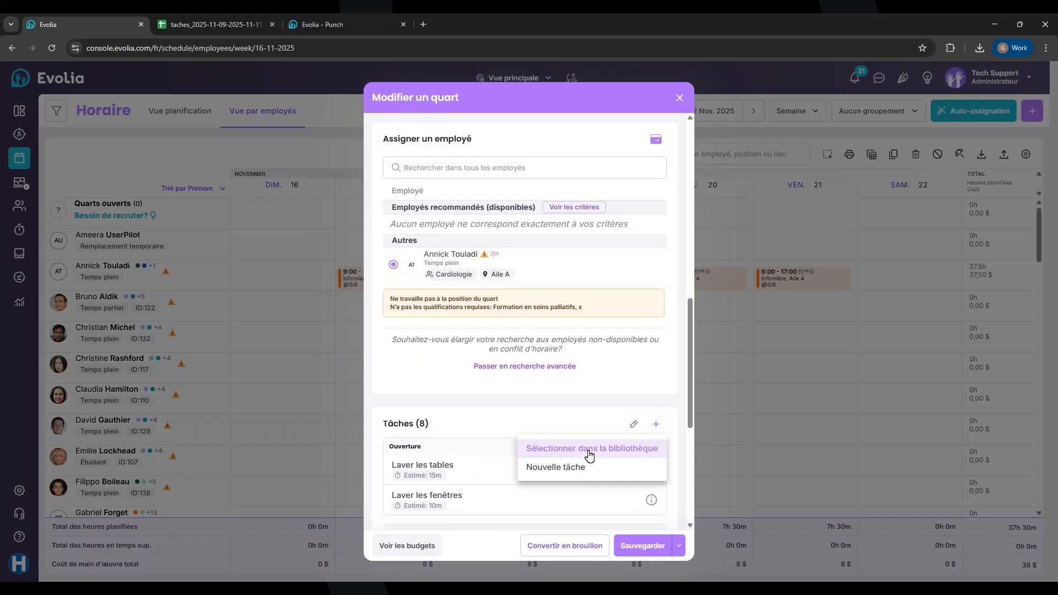
left_click(554, 469)
Give the new task the name and description 'Test' in French and English, and confirm it
left_click(436, 138)
type("Test")
left_click(622, 127)
left_click(518, 143)
type("Test")
left_click(480, 199)
type("Test")
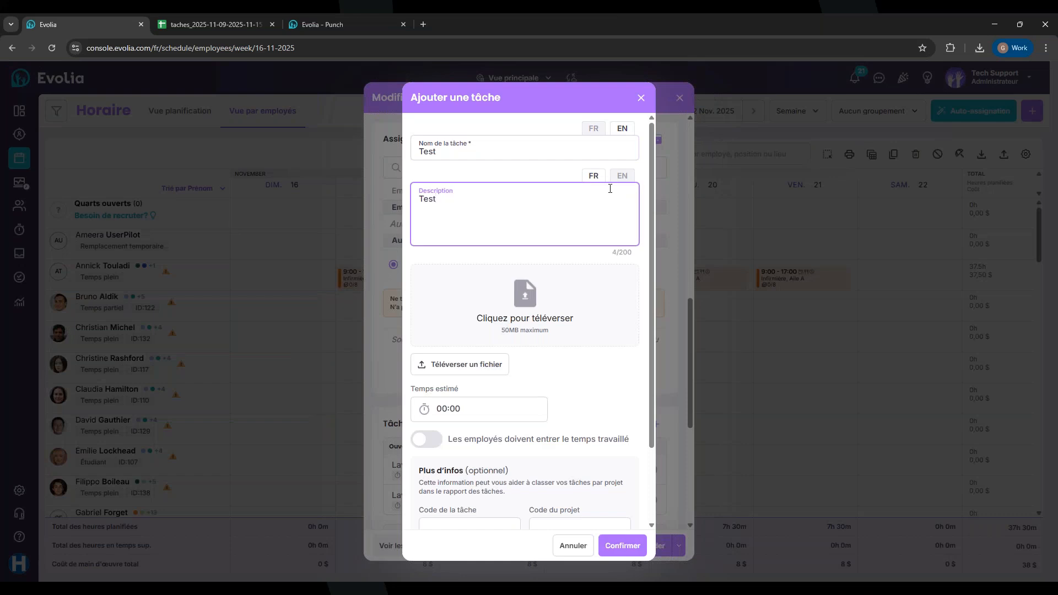
left_click(621, 175)
left_click(521, 204)
type("tEST")
scroll(520, 337, "down", 2)
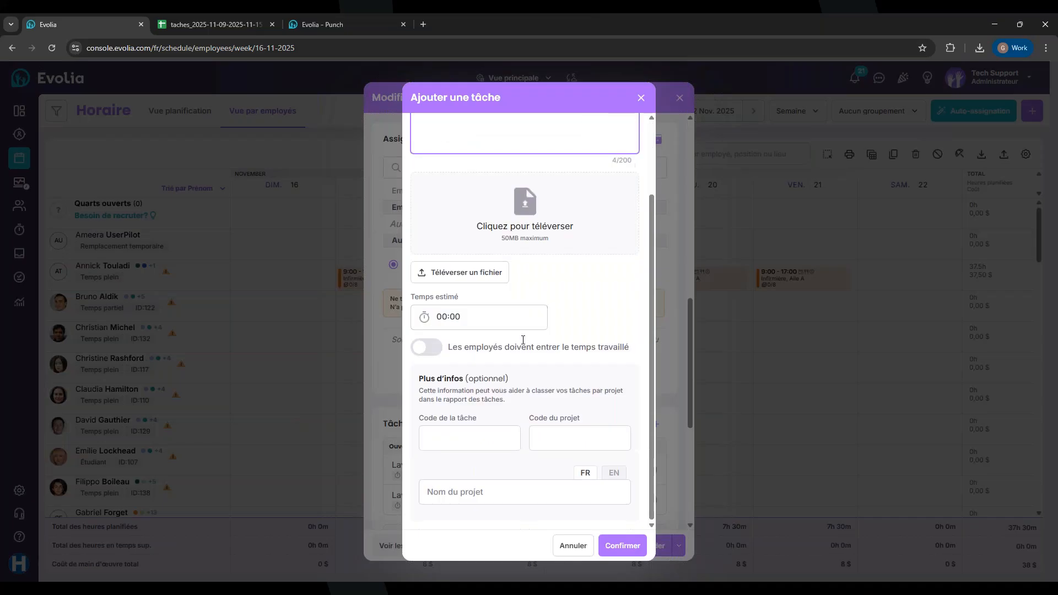
left_click(621, 549)
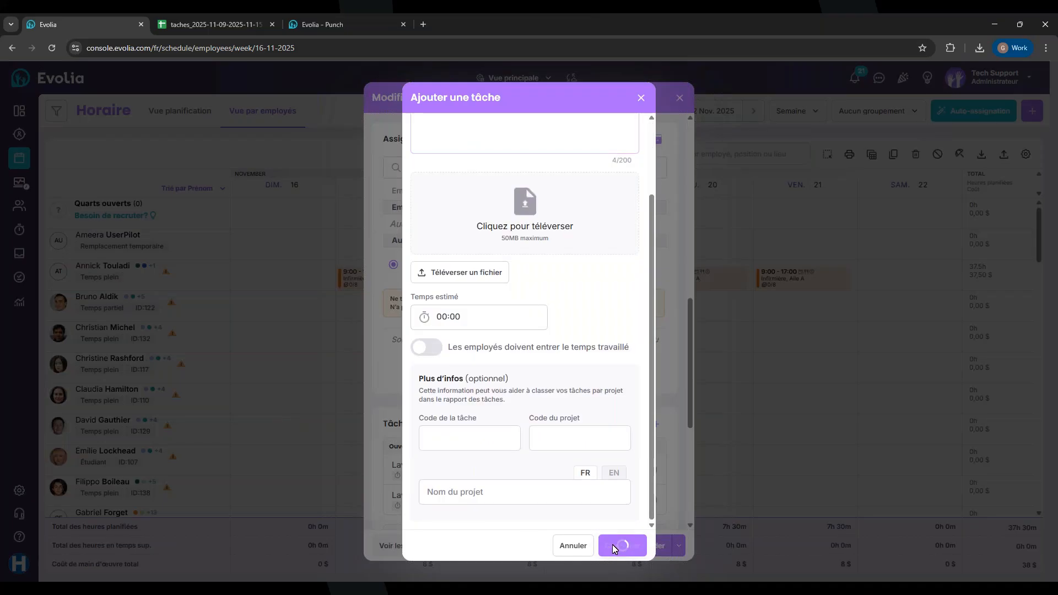
scroll(528, 459, "down", 7)
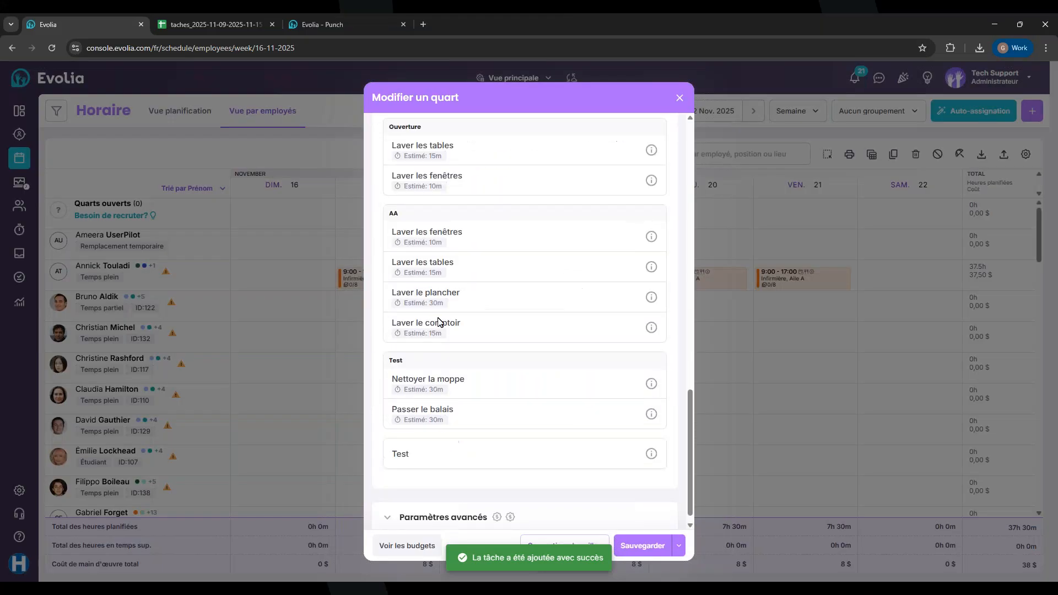
scroll(428, 294, "up", 1)
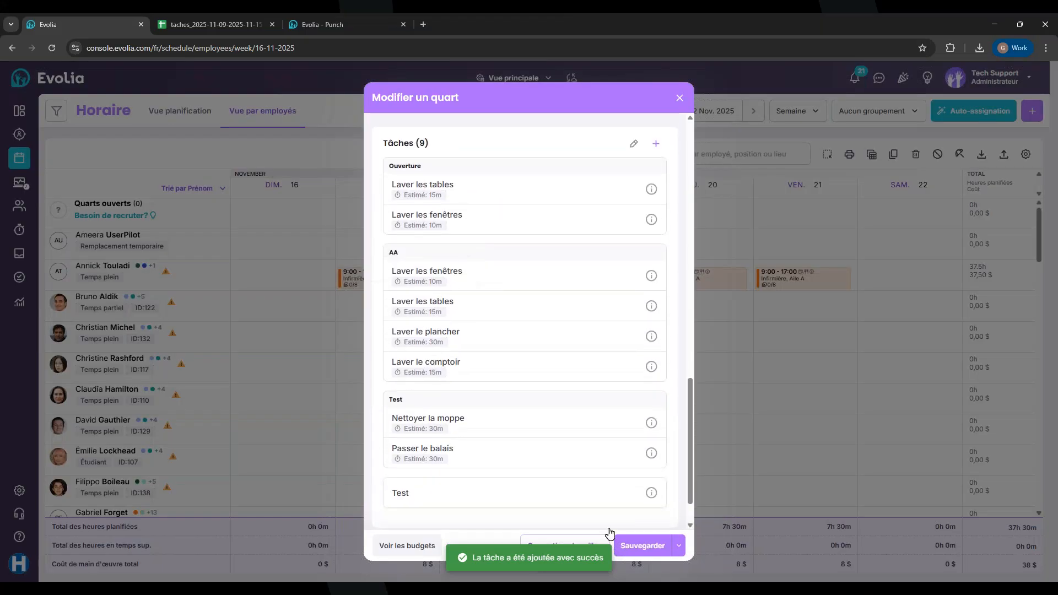
Save the shift edit for this and following shifts, effective until 21-11-2025
left_click(631, 546)
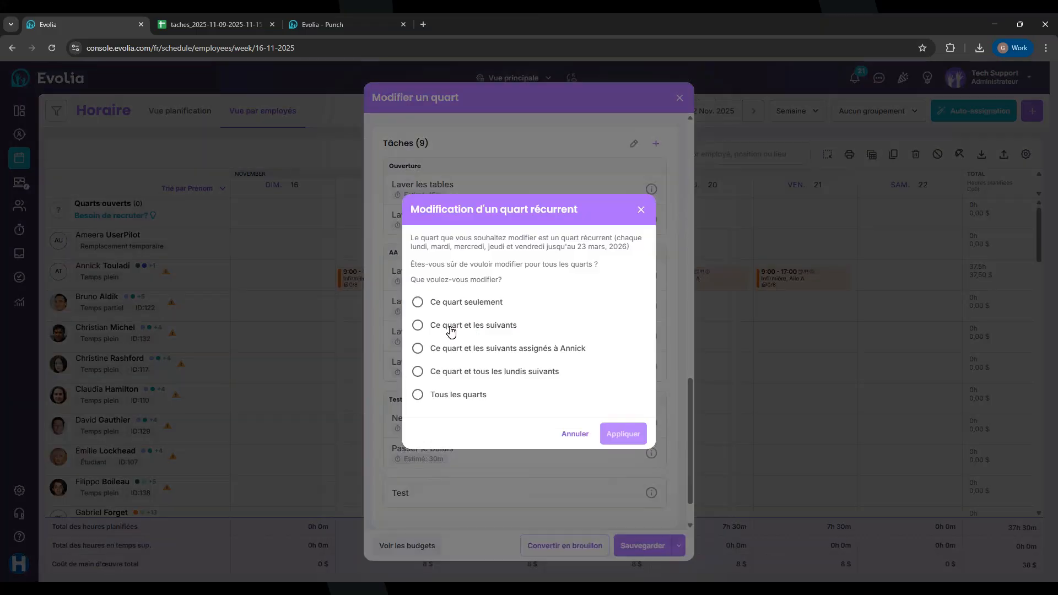
left_click(417, 326)
left_click(449, 337)
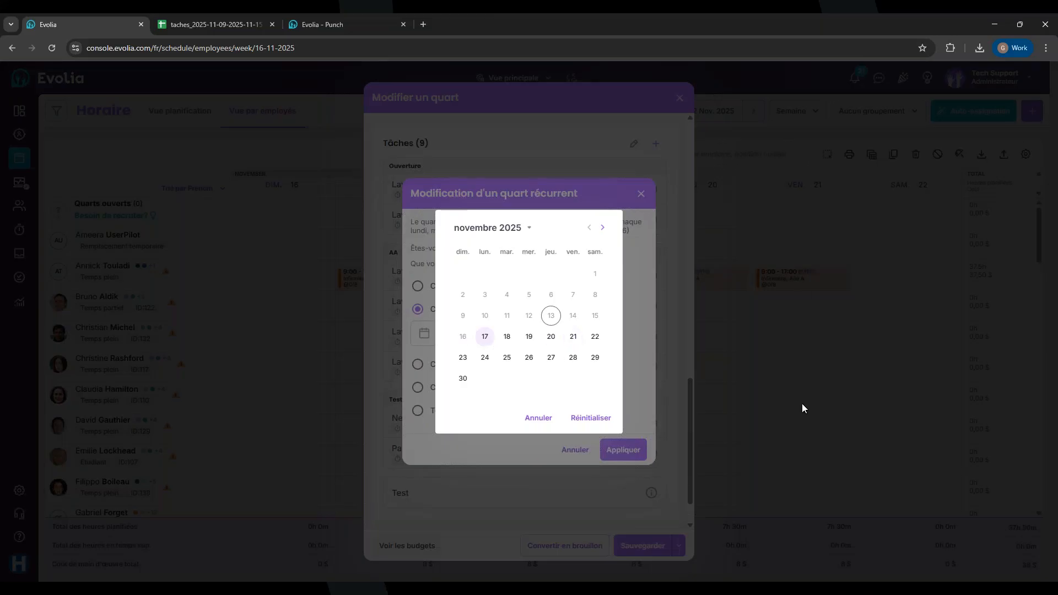
left_click(573, 337)
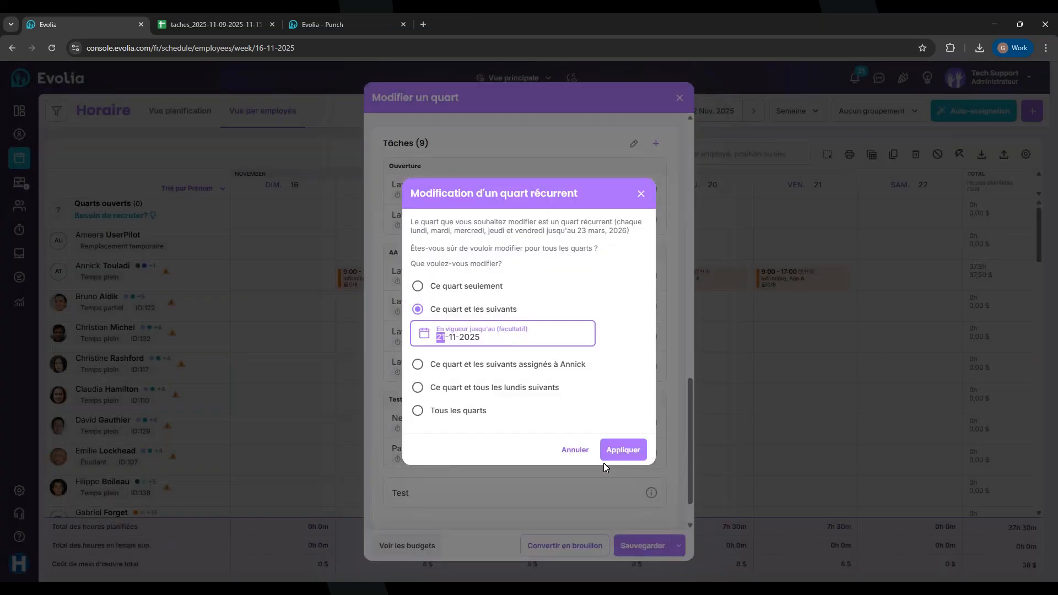
left_click(621, 457)
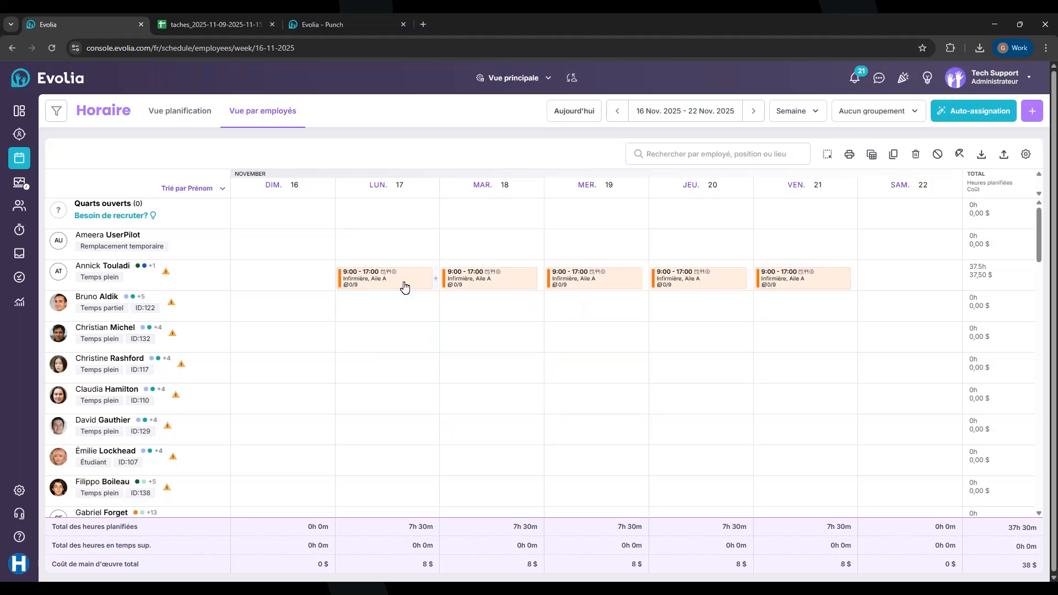
Check the Tuesday 18 shift's task list in its editor, then close it without saving
left_click(478, 283)
scroll(496, 397, "down", 5)
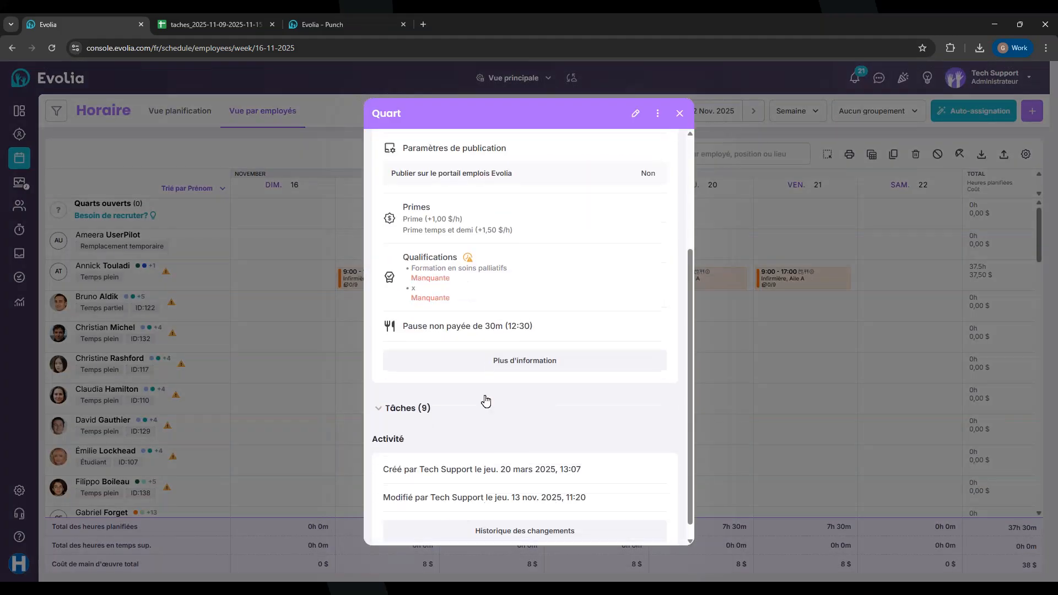
left_click(636, 116)
scroll(527, 336, "down", 9)
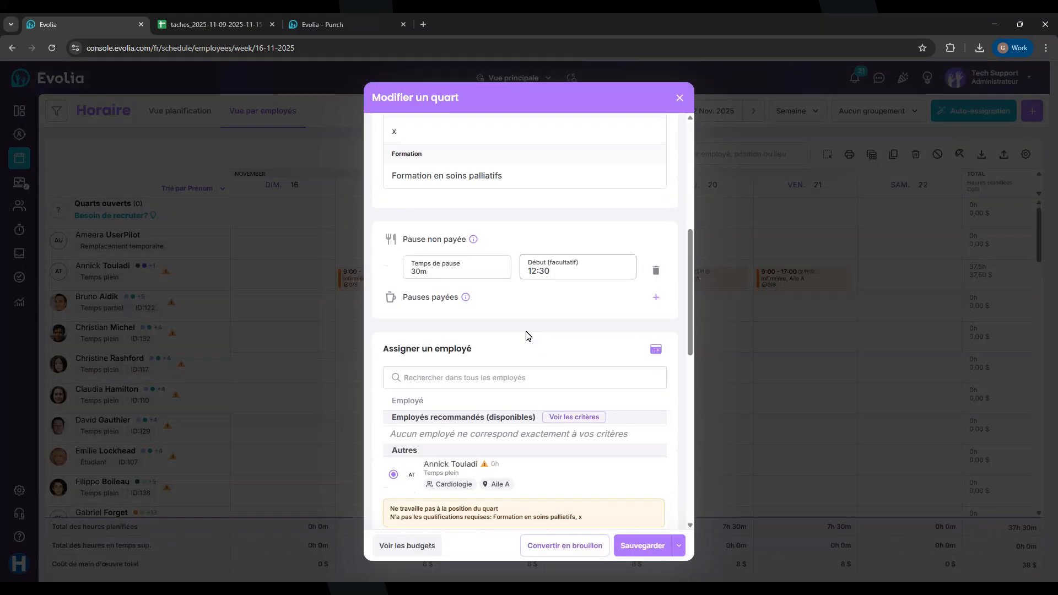
scroll(481, 410, "down", 3)
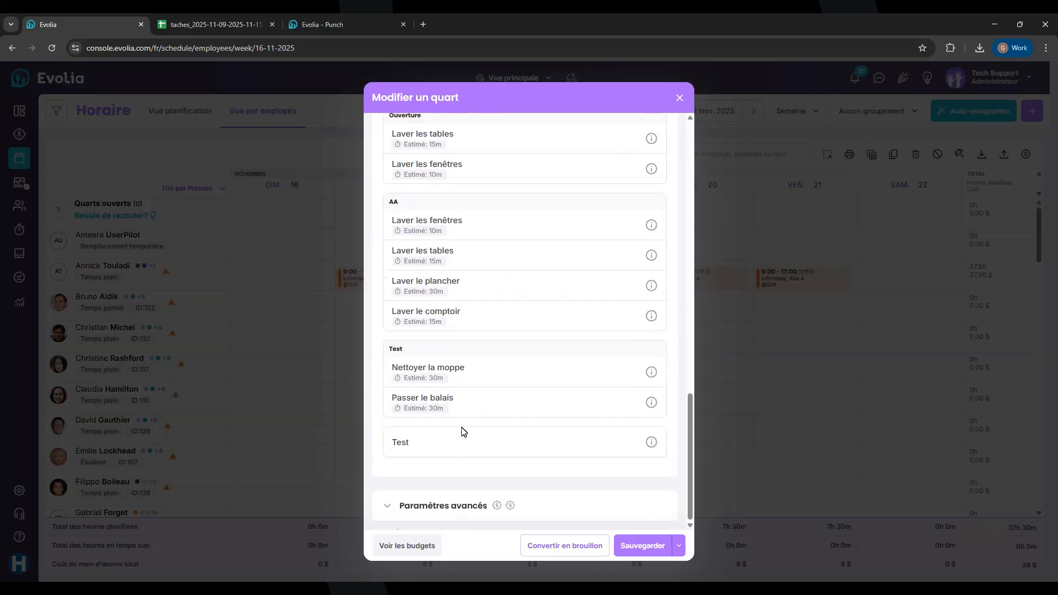
right_click(475, 423)
left_click(672, 97)
left_click(677, 98)
left_click(681, 113)
On the 23–29 Nov week, confirm the Monday 24 shift still lists Tâches (8) without Test
left_click(753, 110)
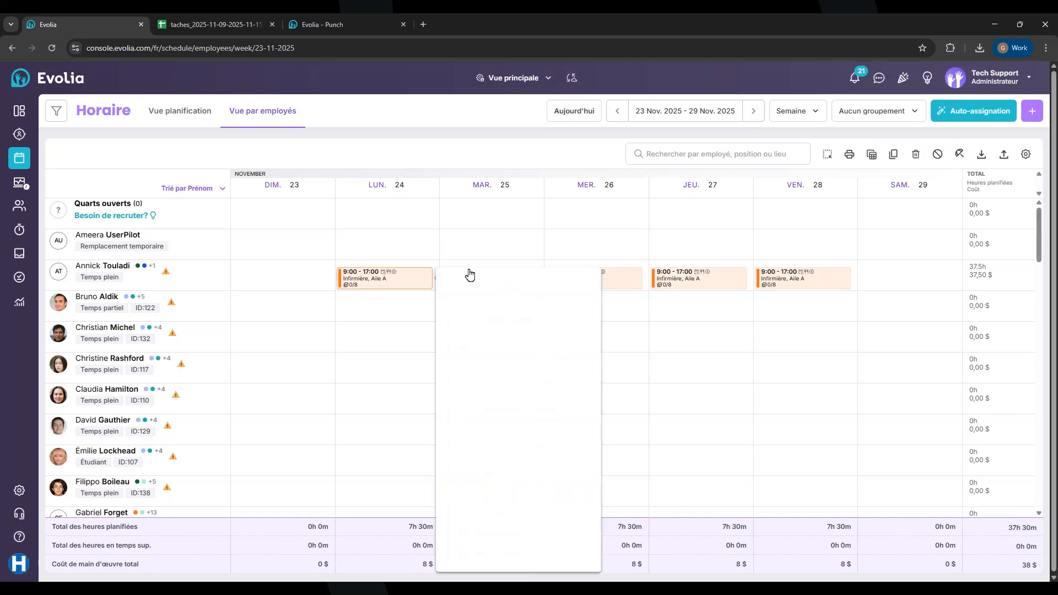
mouse_move(393, 276)
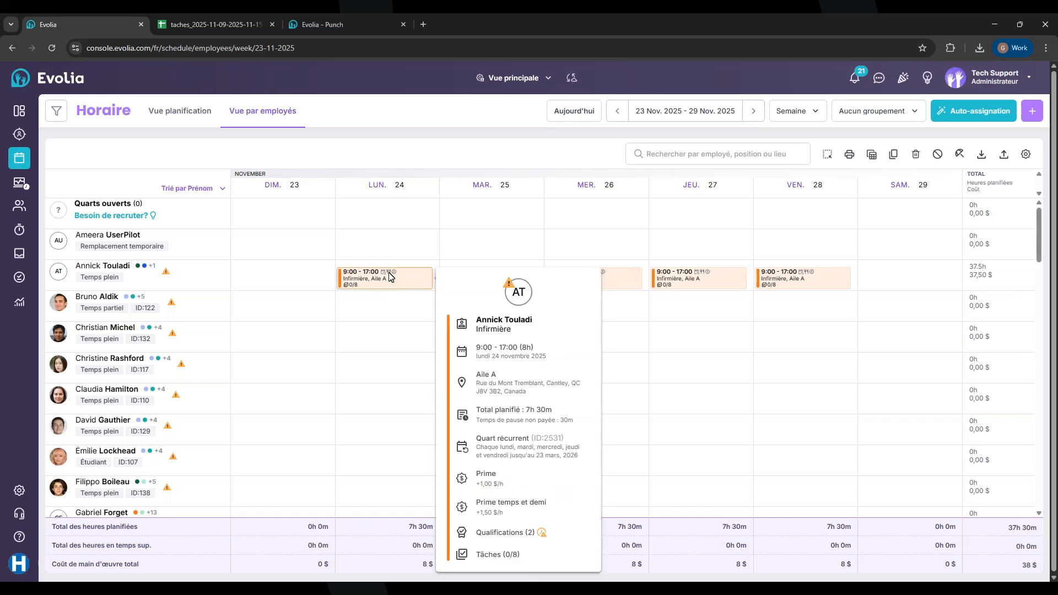
left_click(391, 277)
scroll(515, 425, "down", 2)
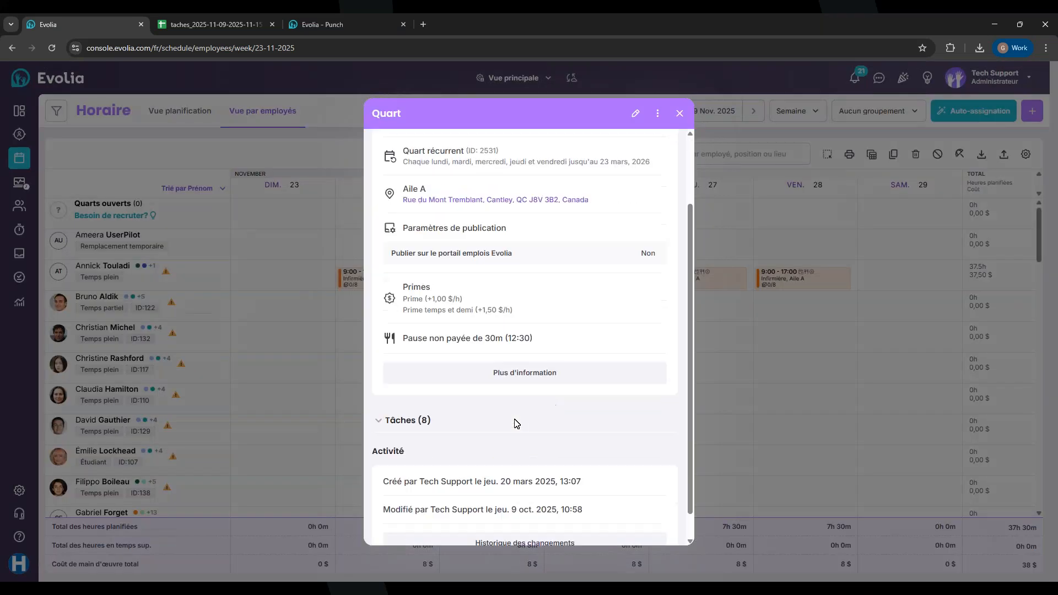
left_click(634, 114)
scroll(523, 338, "down", 4)
scroll(523, 338, "down", 8)
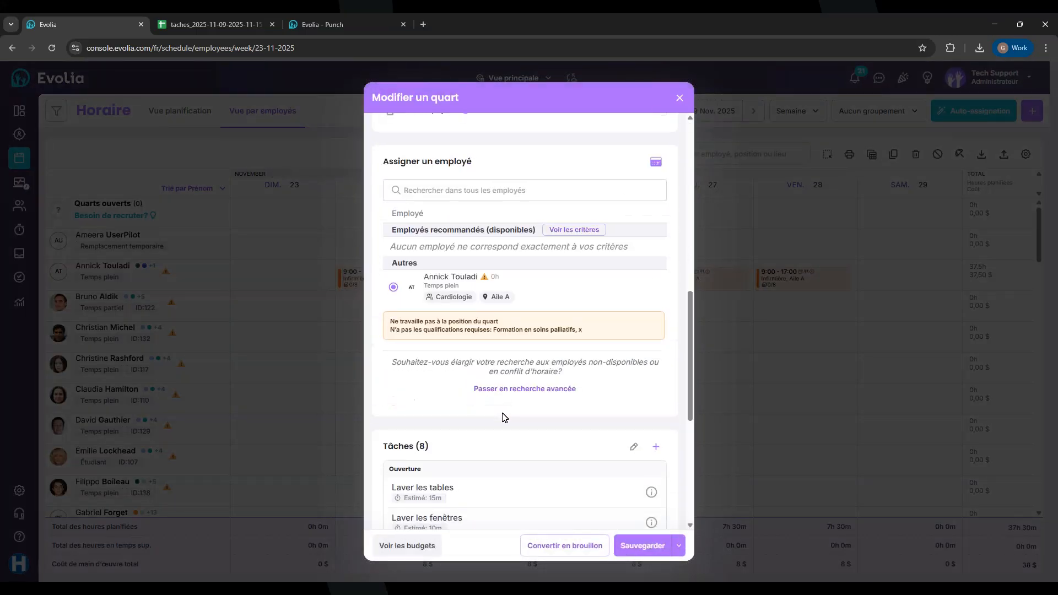
scroll(502, 417, "down", 3)
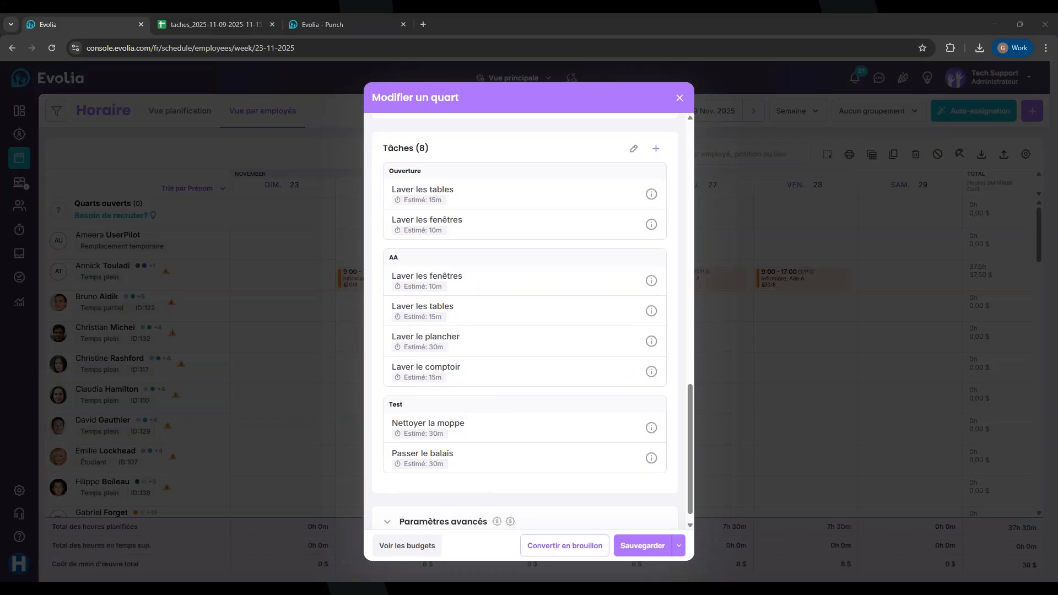
left_click(676, 99)
left_click(678, 112)
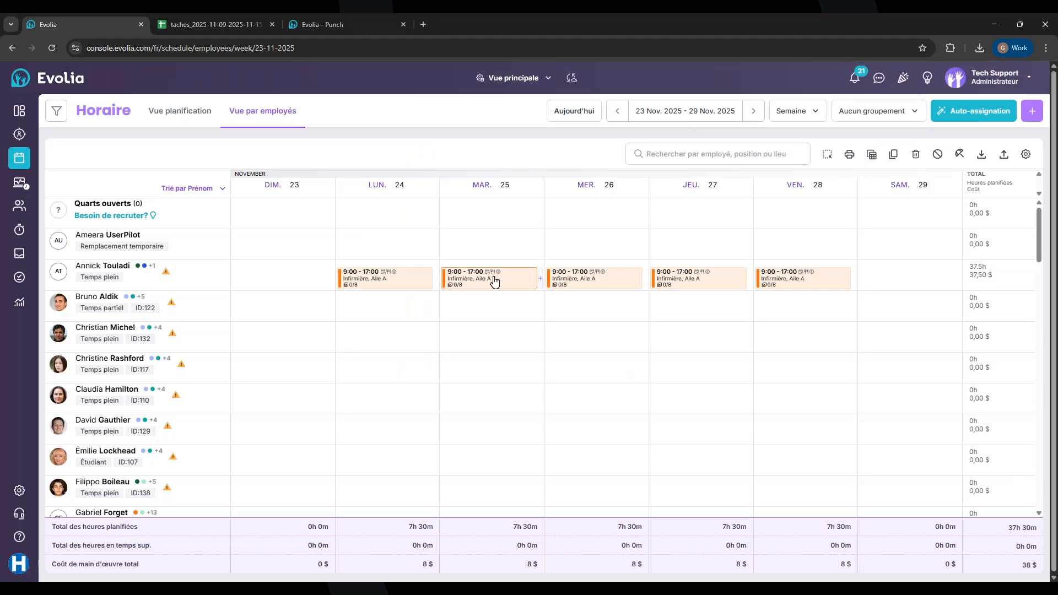
mouse_move(497, 275)
mouse_move(418, 286)
mouse_move(690, 285)
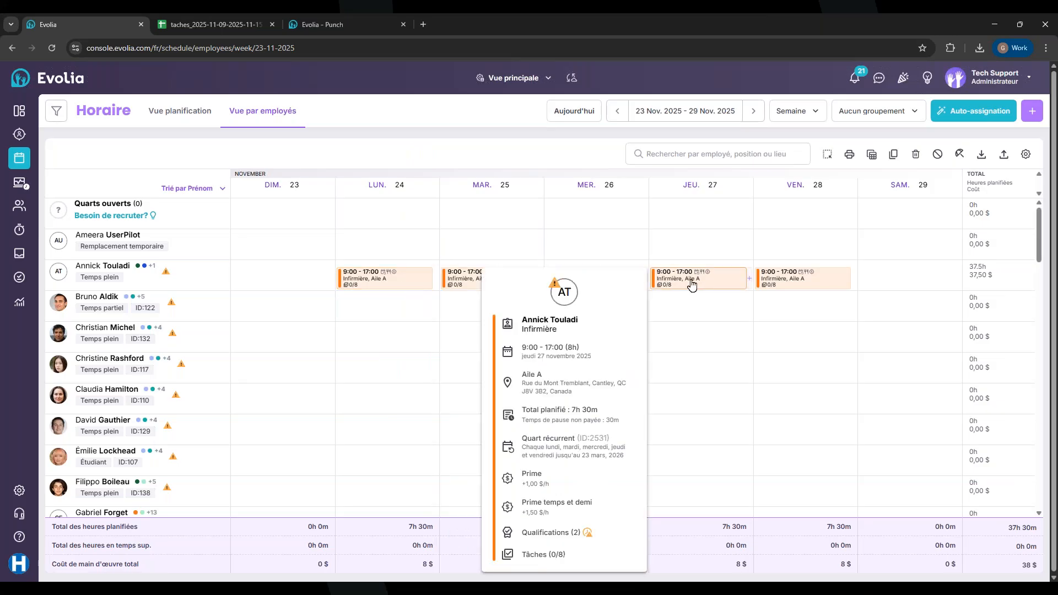